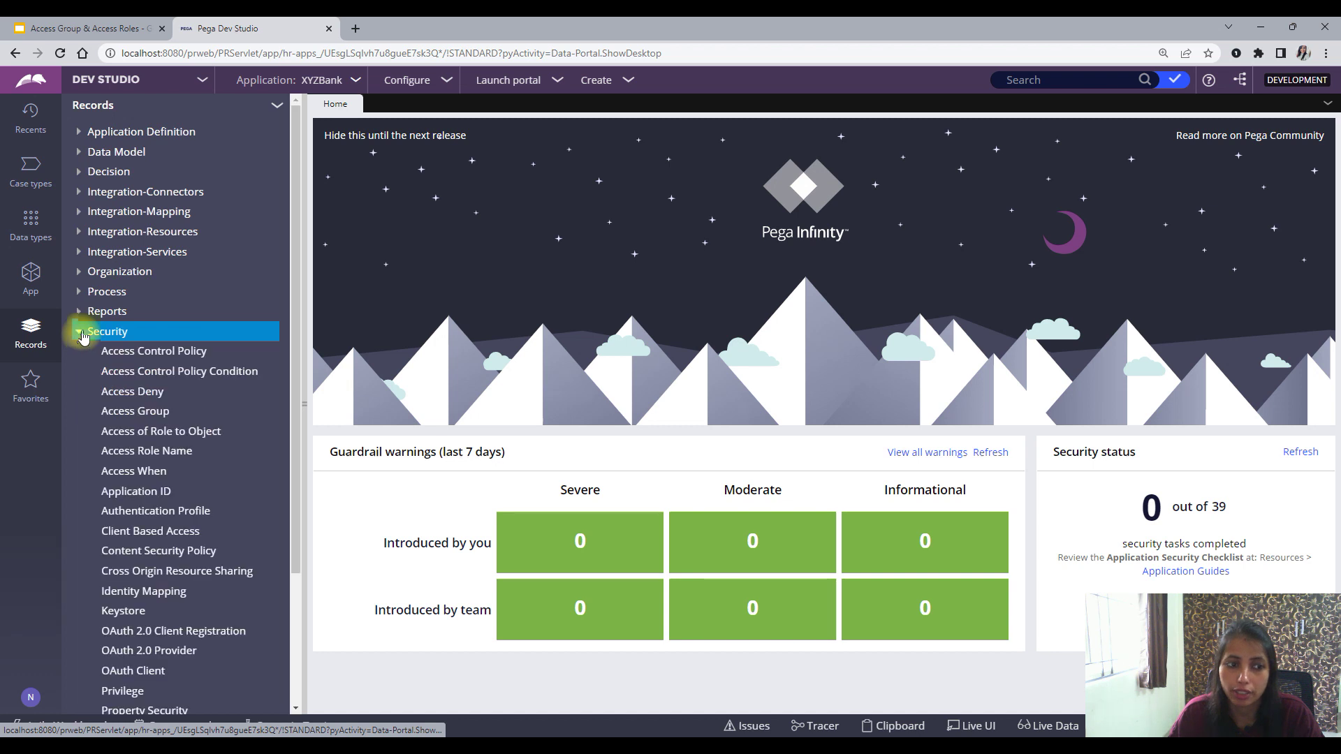
# Open the XYZBank:Authors access group from the Security records
pyautogui.scroll(-2, 189, 311)
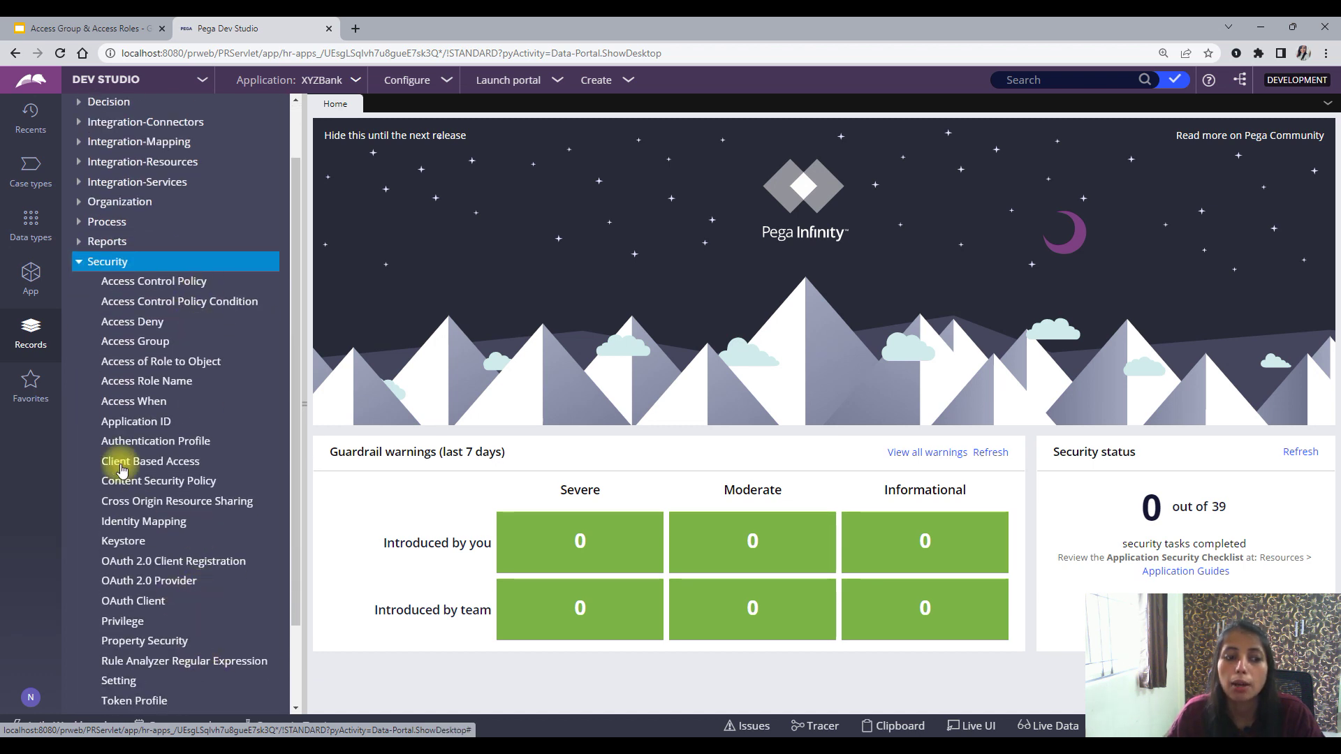
pyautogui.click(148, 346)
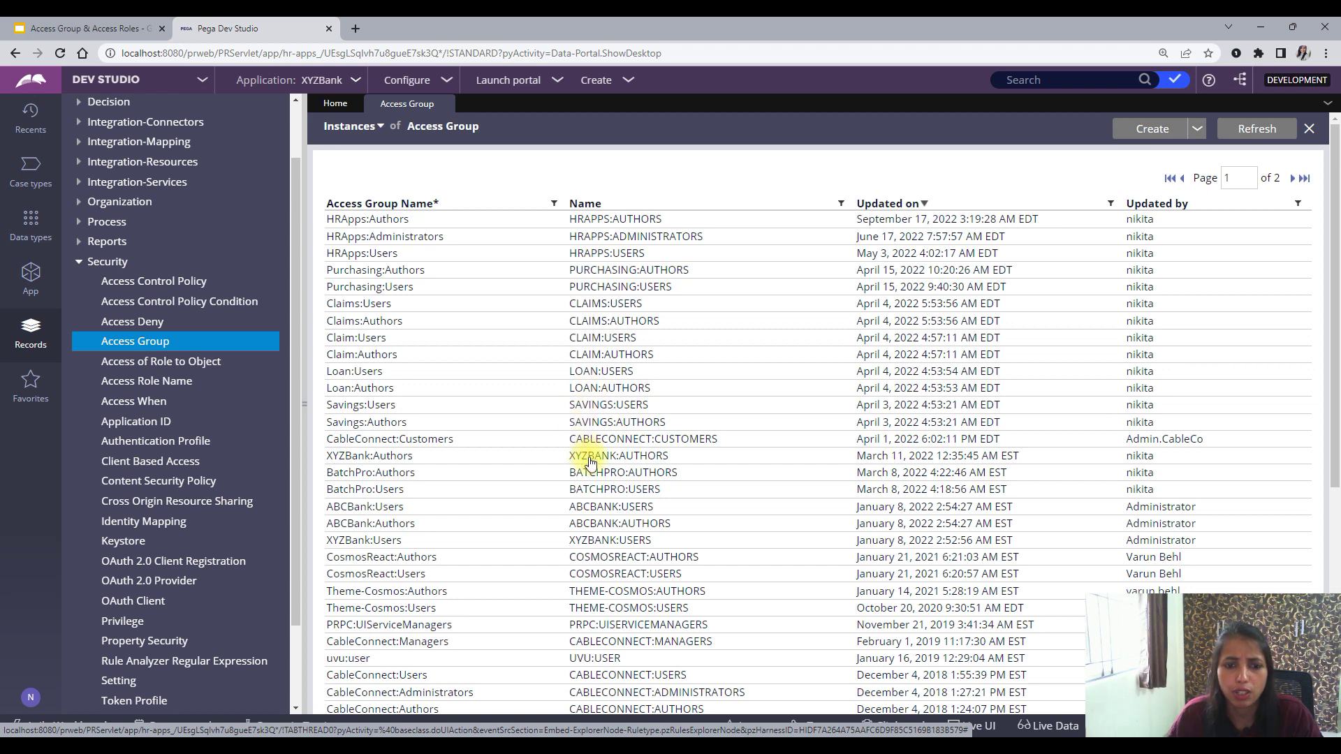
pyautogui.click(588, 456)
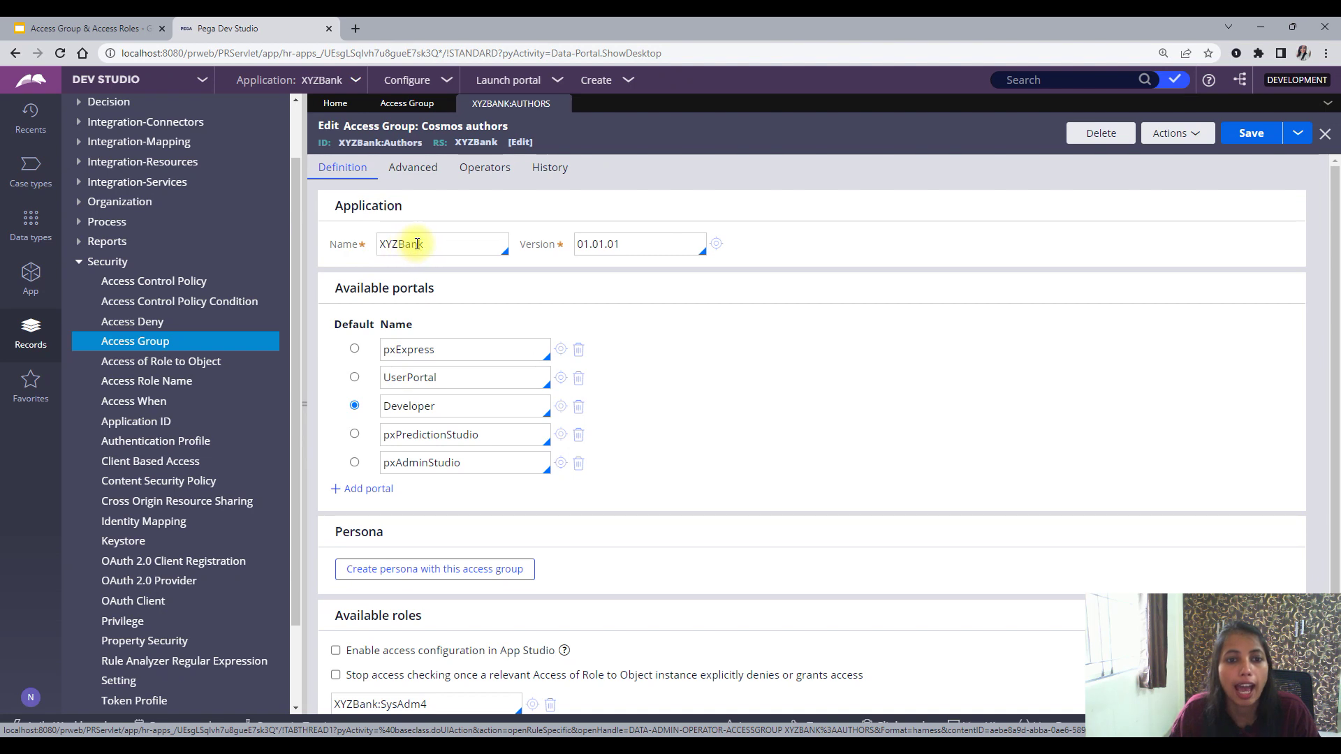
# Examine the application name and version that the XYZBank:Authors access group points to
pyautogui.moveTo(432, 245); pyautogui.dragTo(383, 245)
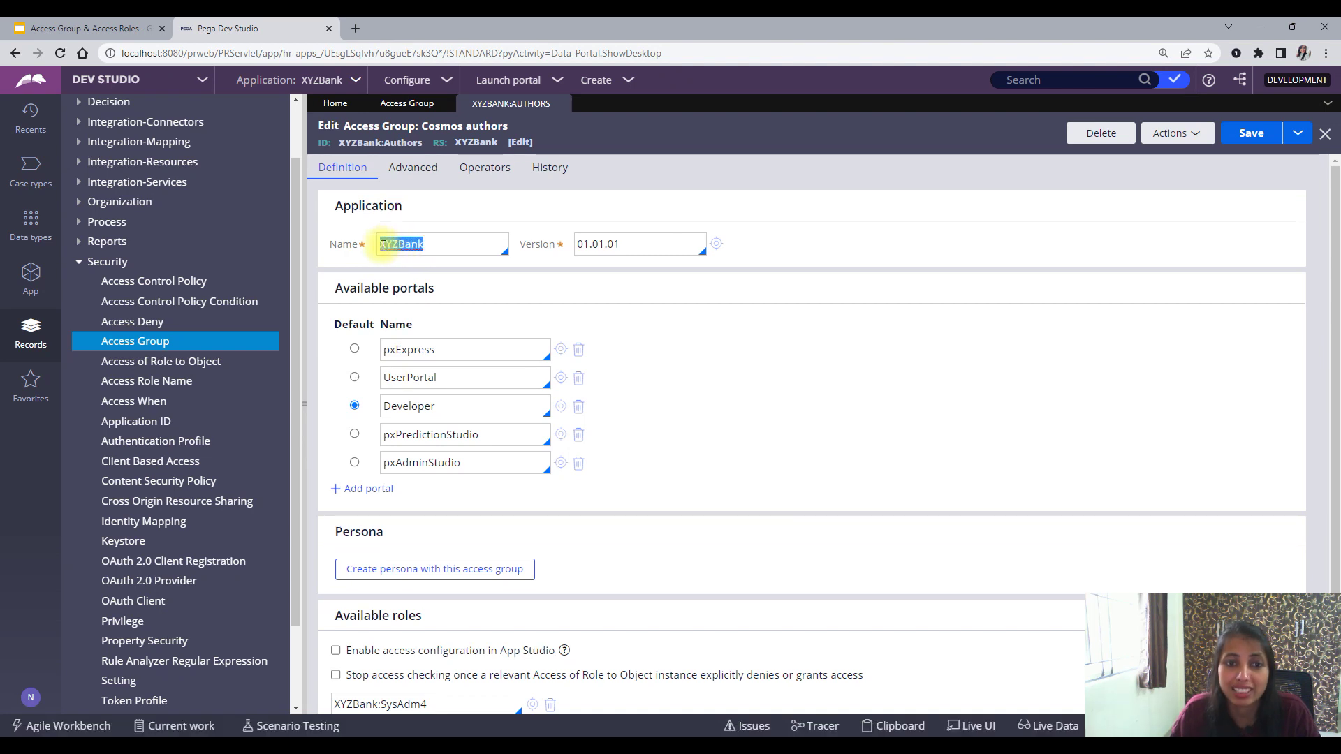
pyautogui.click(440, 245)
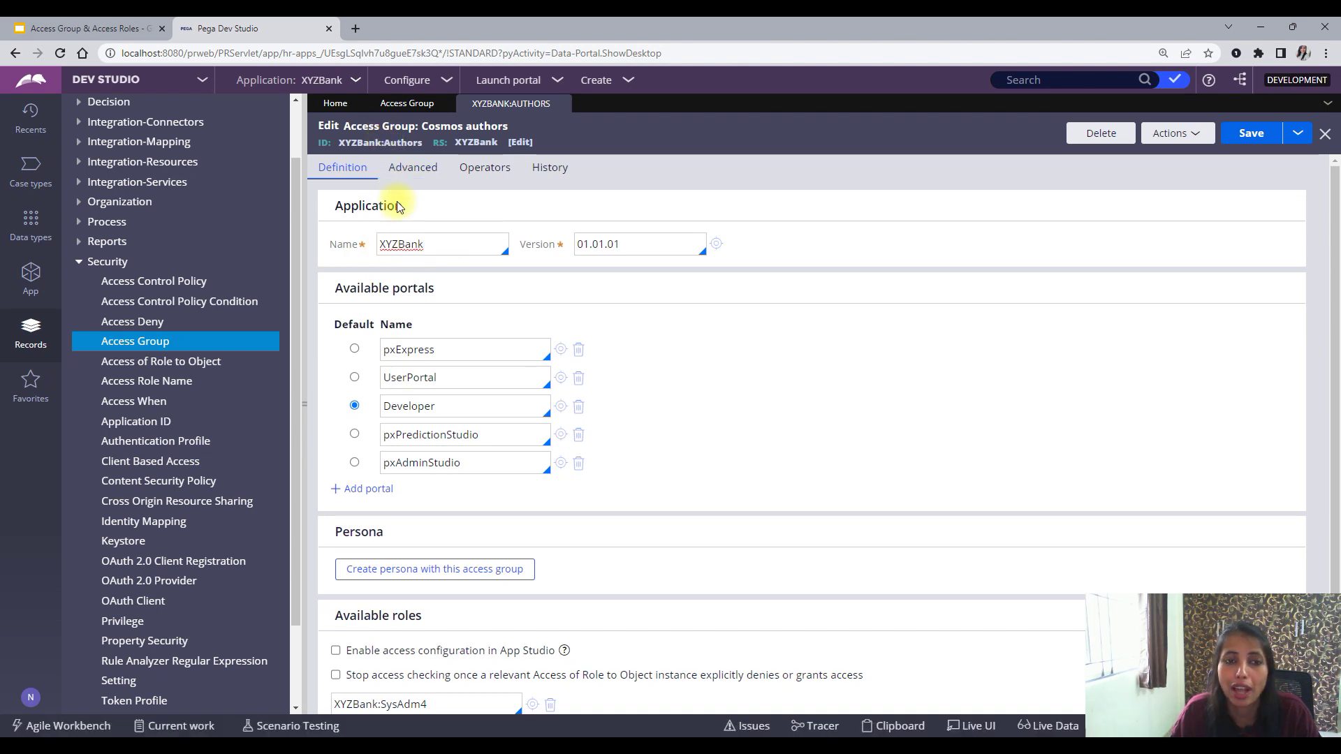
pyautogui.moveTo(440, 244); pyautogui.dragTo(384, 244)
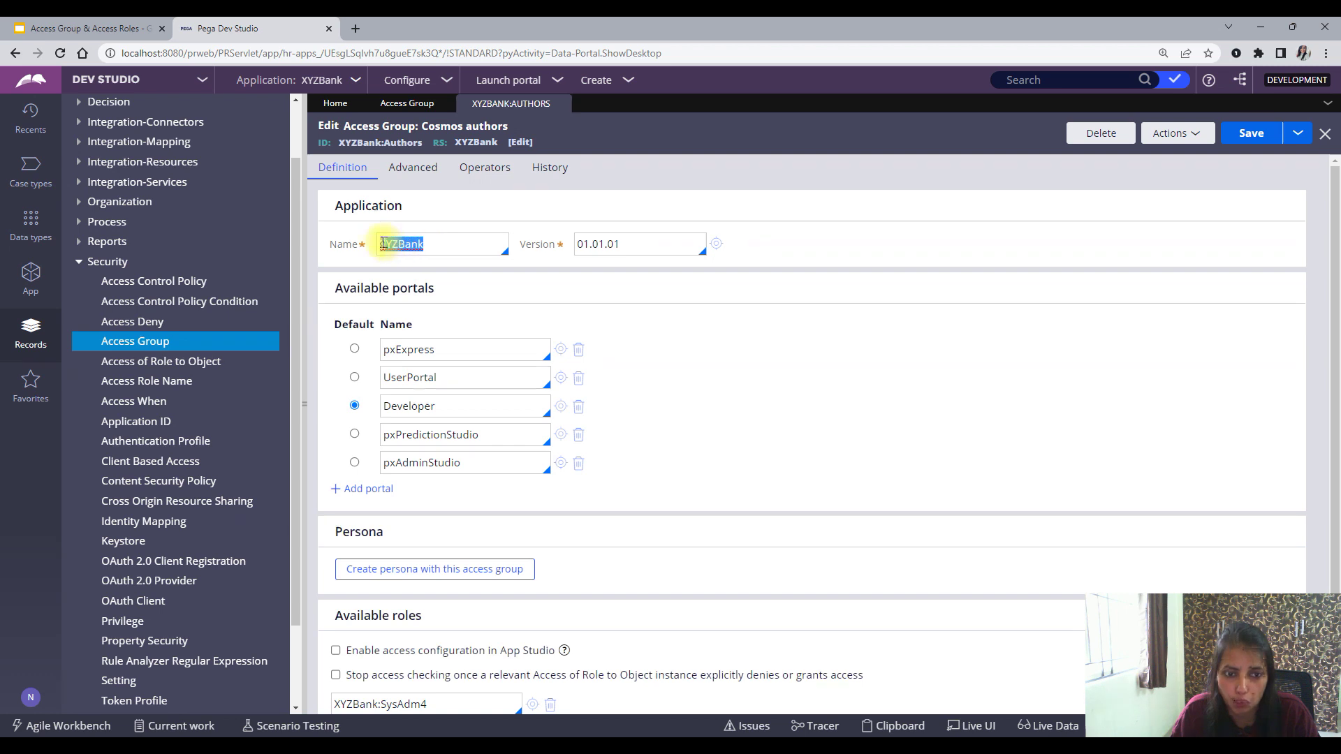
pyautogui.click(622, 244)
pyautogui.moveTo(633, 246); pyautogui.dragTo(576, 243)
pyautogui.click(627, 239)
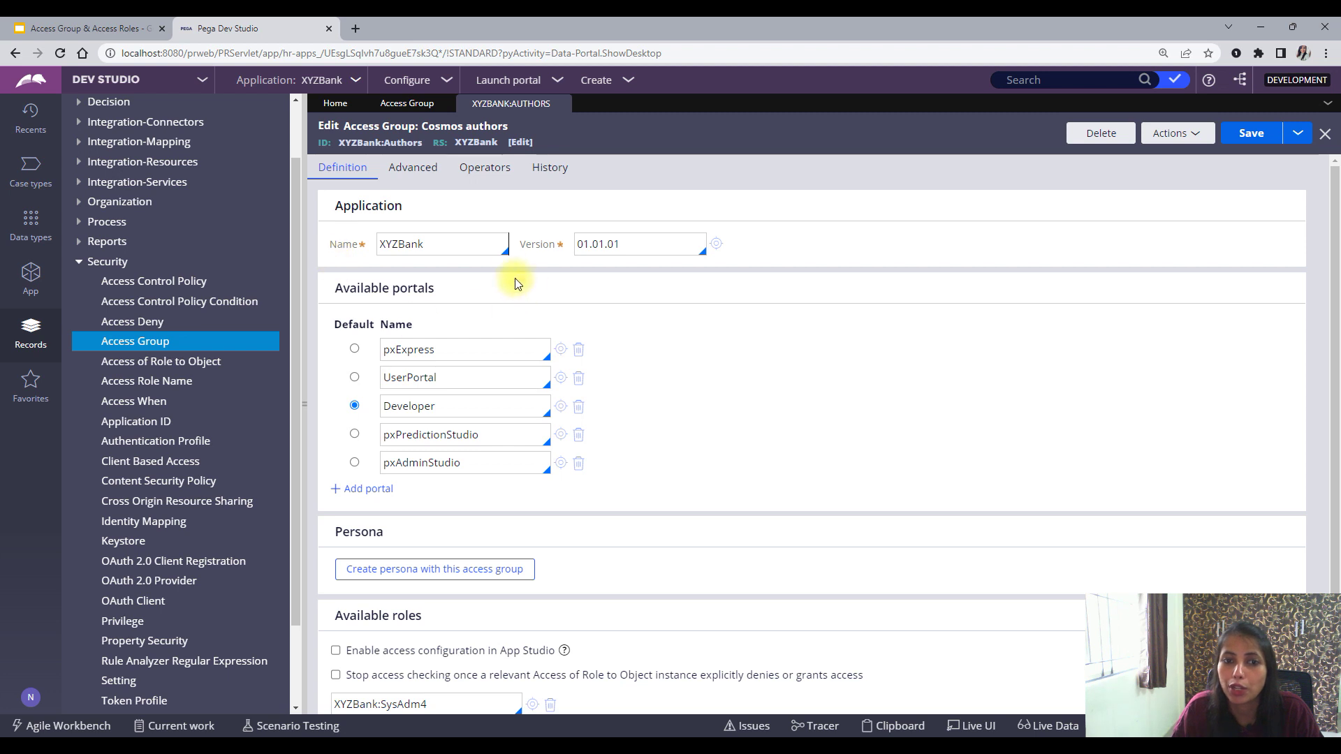
pyautogui.moveTo(631, 244); pyautogui.dragTo(580, 244)
pyautogui.click(793, 246)
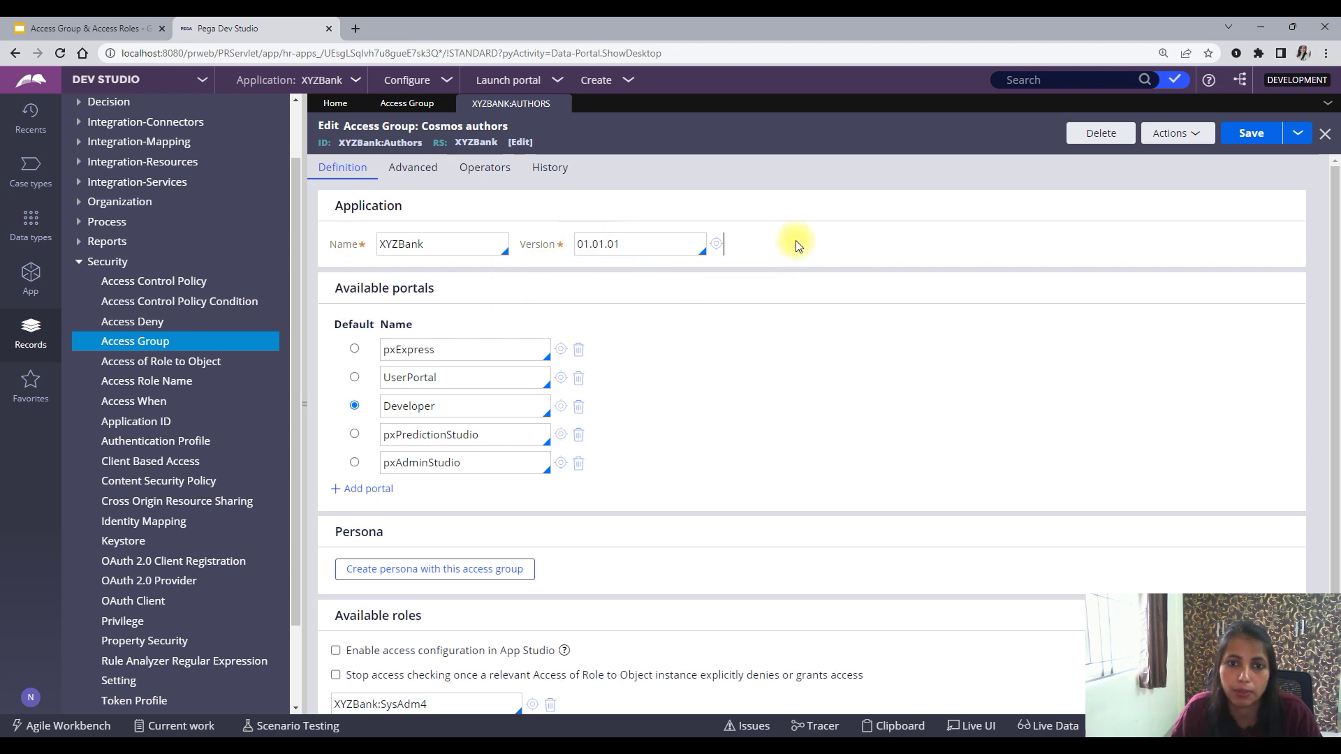
pyautogui.moveTo(625, 245); pyautogui.dragTo(577, 245)
pyautogui.click(775, 248)
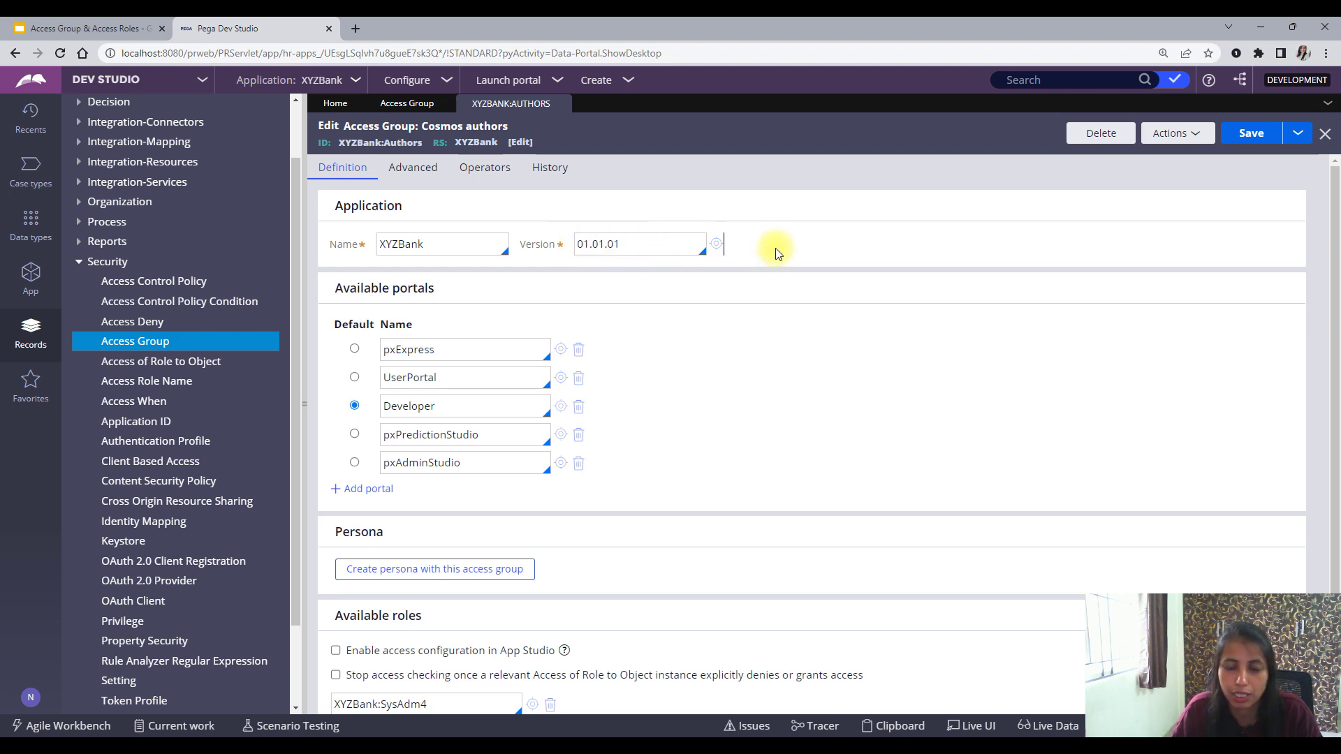
pyautogui.click(639, 243)
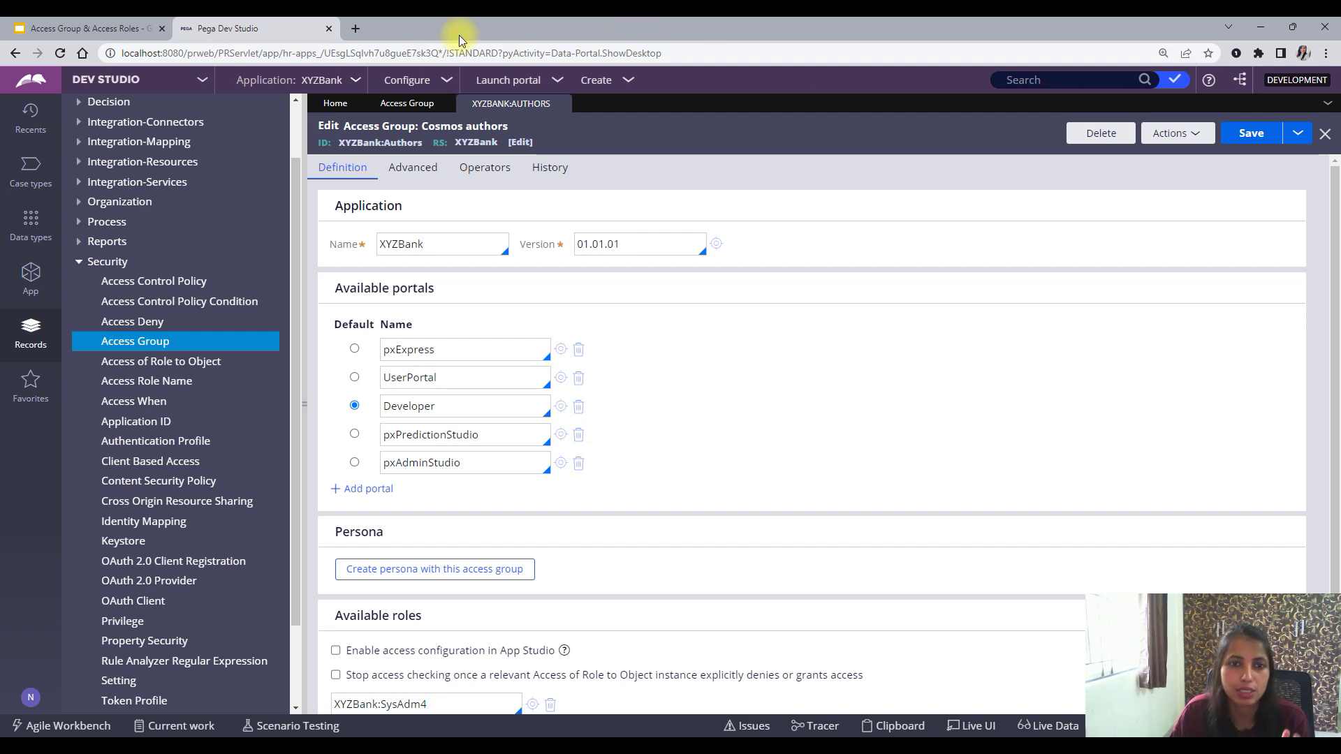
# Check the access group list and open the signed-in operator's own record to view its application access
pyautogui.click(428, 105)
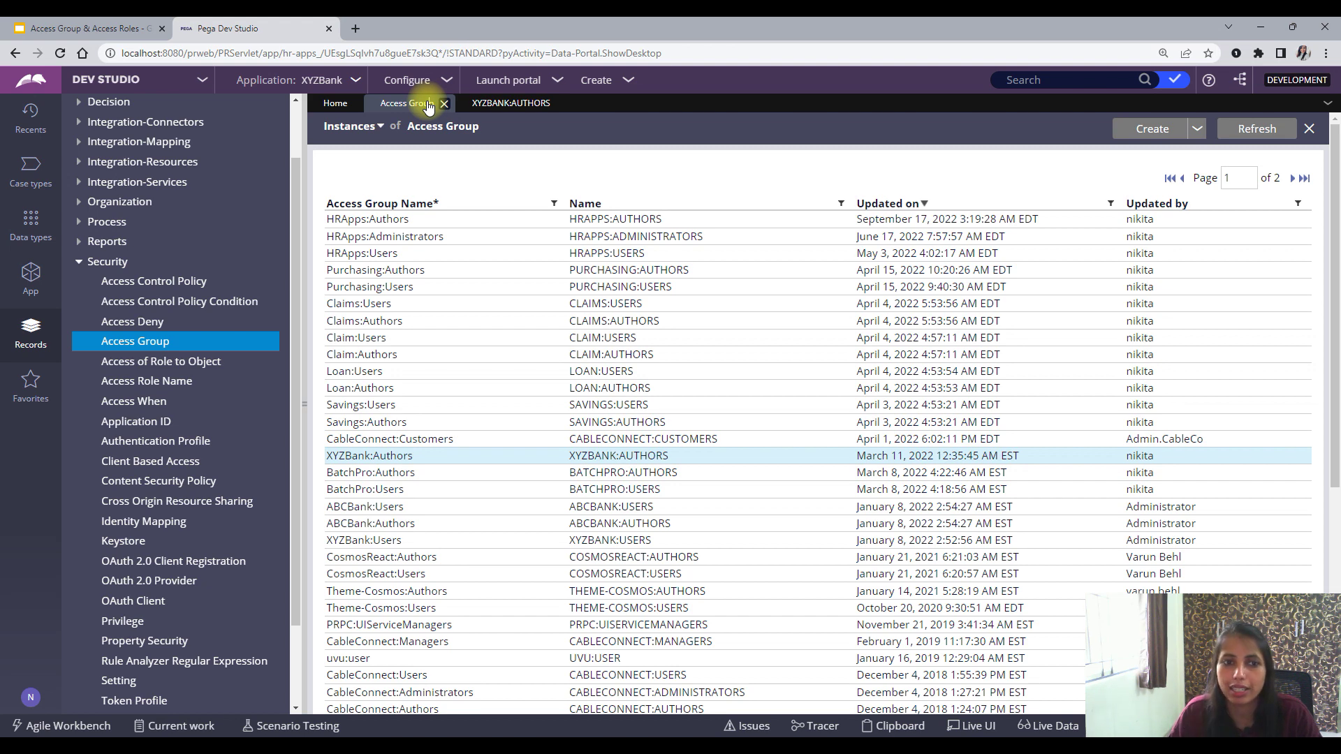
pyautogui.click(32, 698)
pyautogui.click(50, 618)
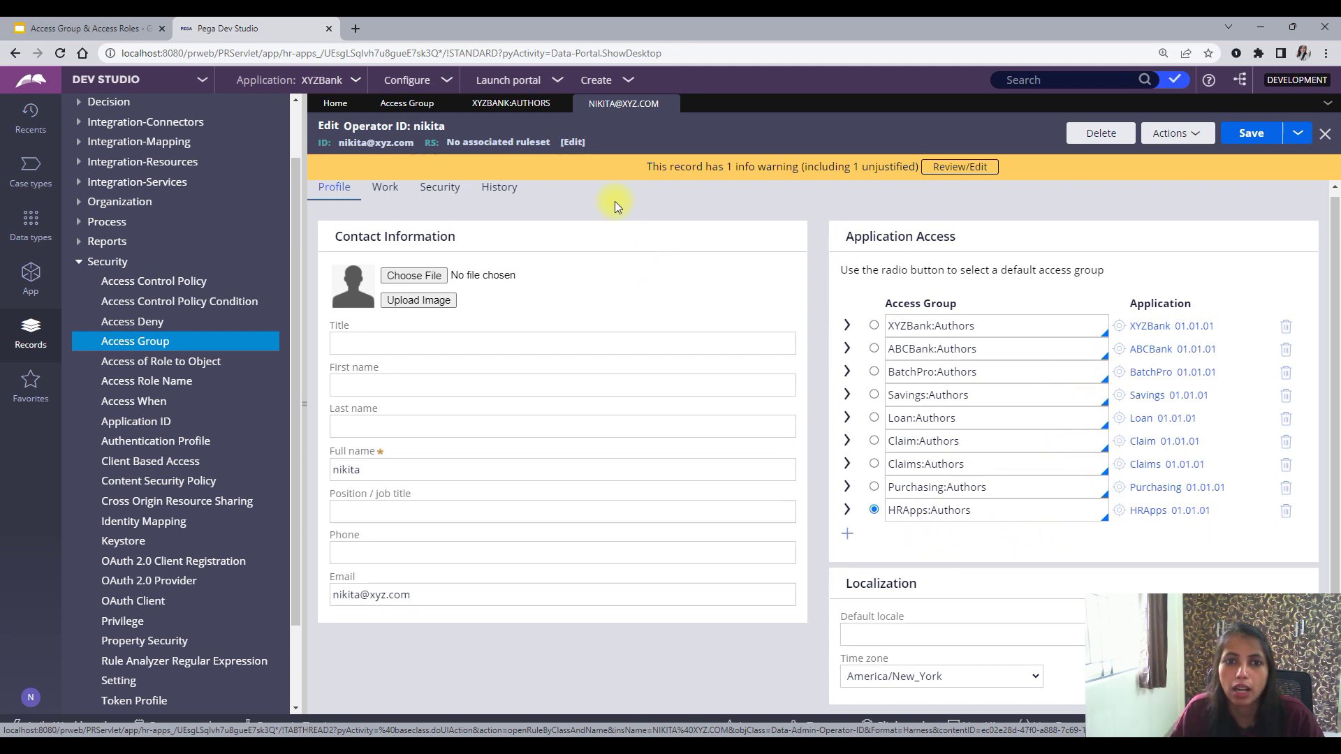
# Return to the XYZBank:Authors access group and review its application name and version fields
pyautogui.click(503, 105)
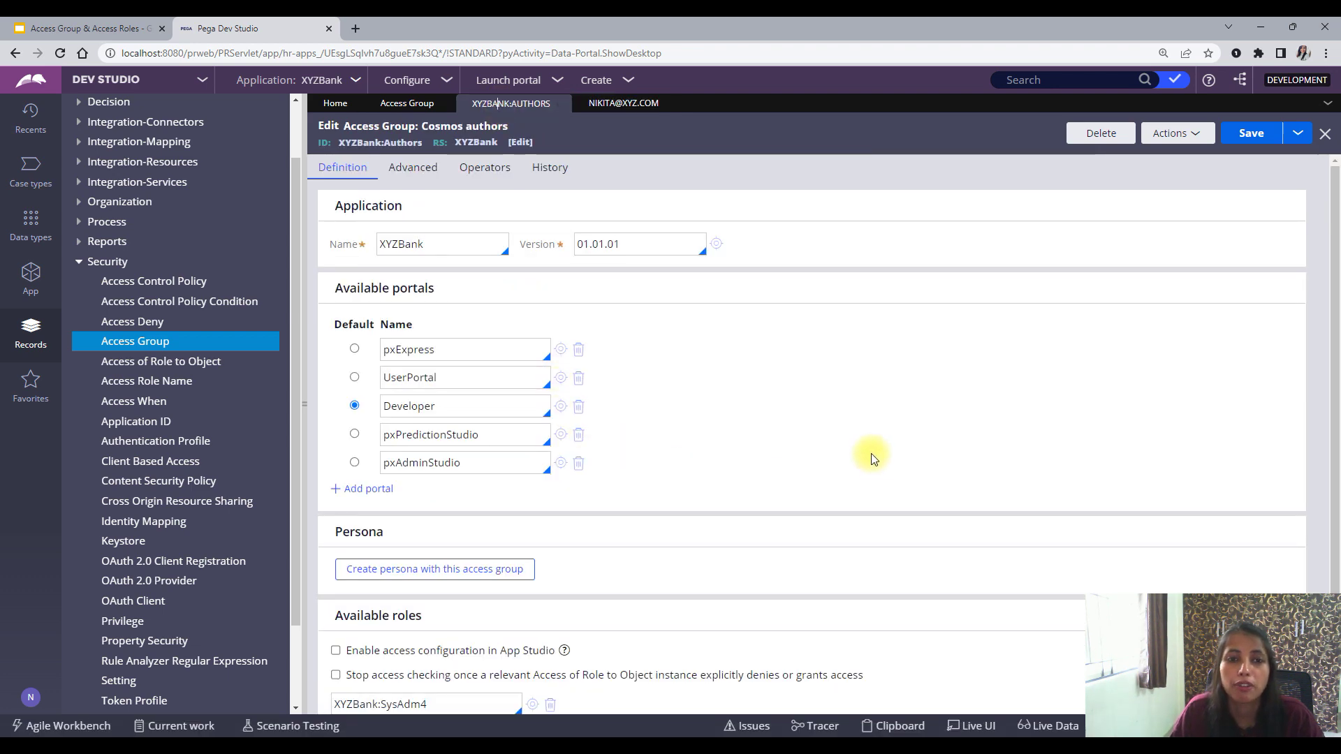
pyautogui.click(439, 245)
pyautogui.doubleClick(441, 244)
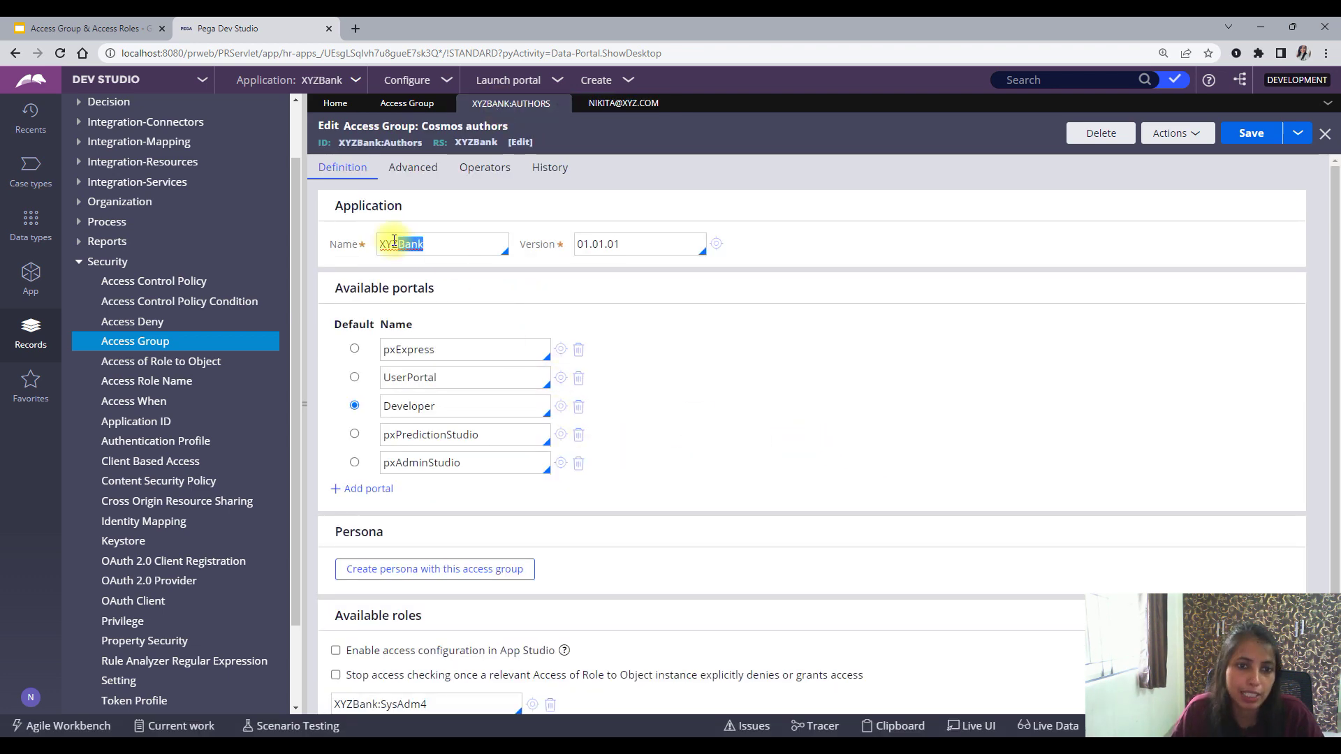
pyautogui.click(619, 244)
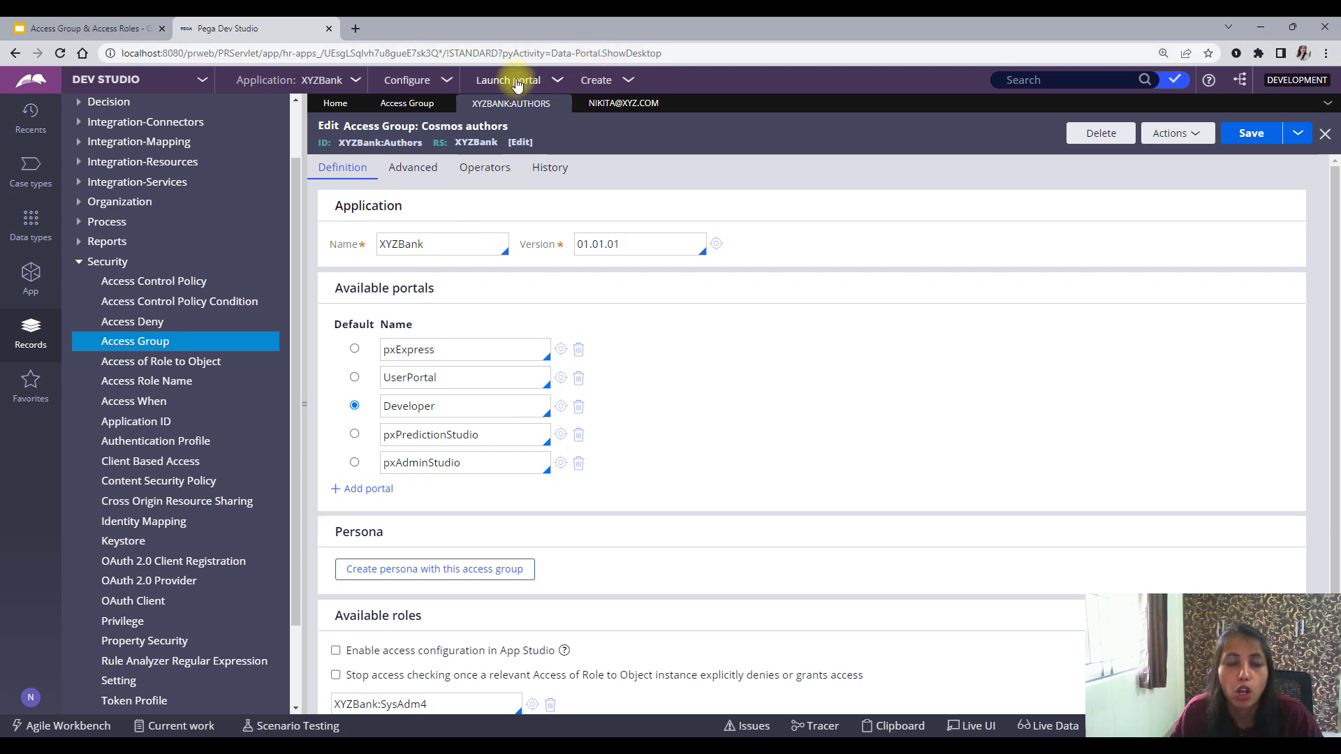
# View the studios offered for switching, for comparison with the access group's available portals
pyautogui.moveTo(517, 84)
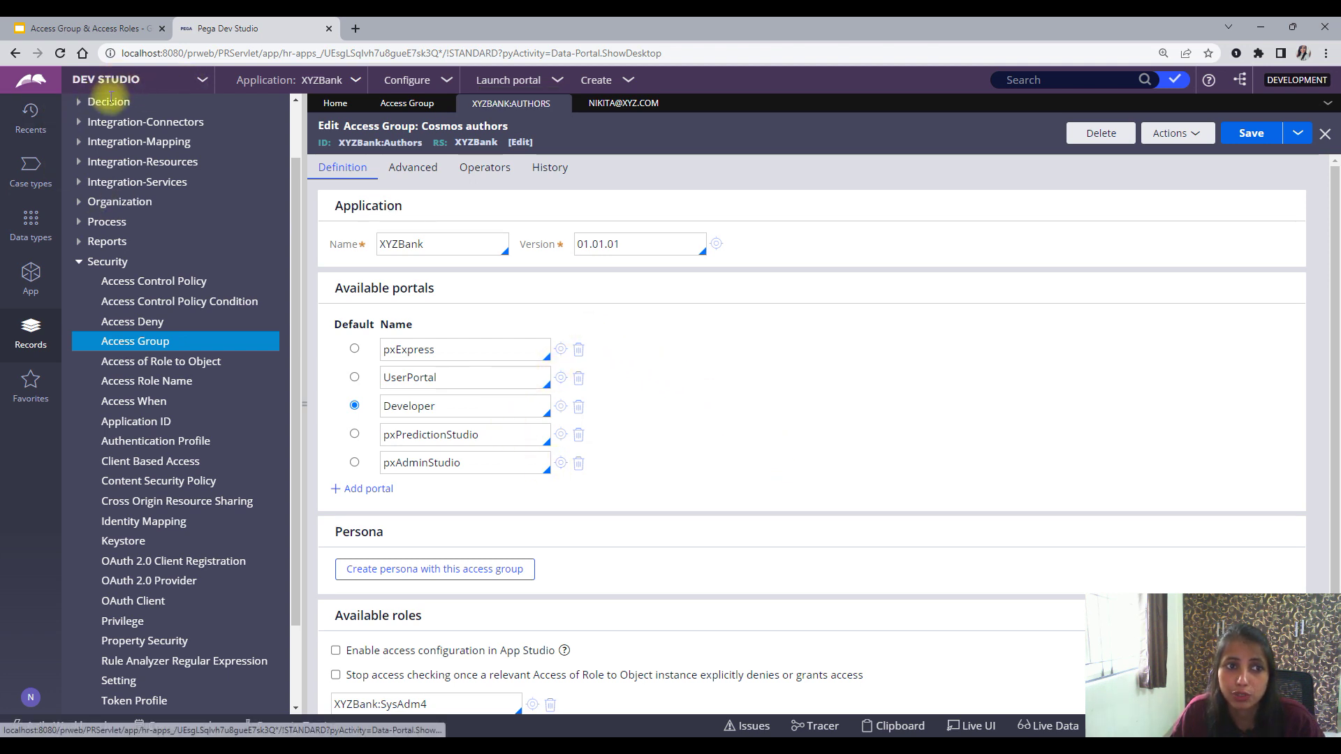
pyautogui.click(183, 83)
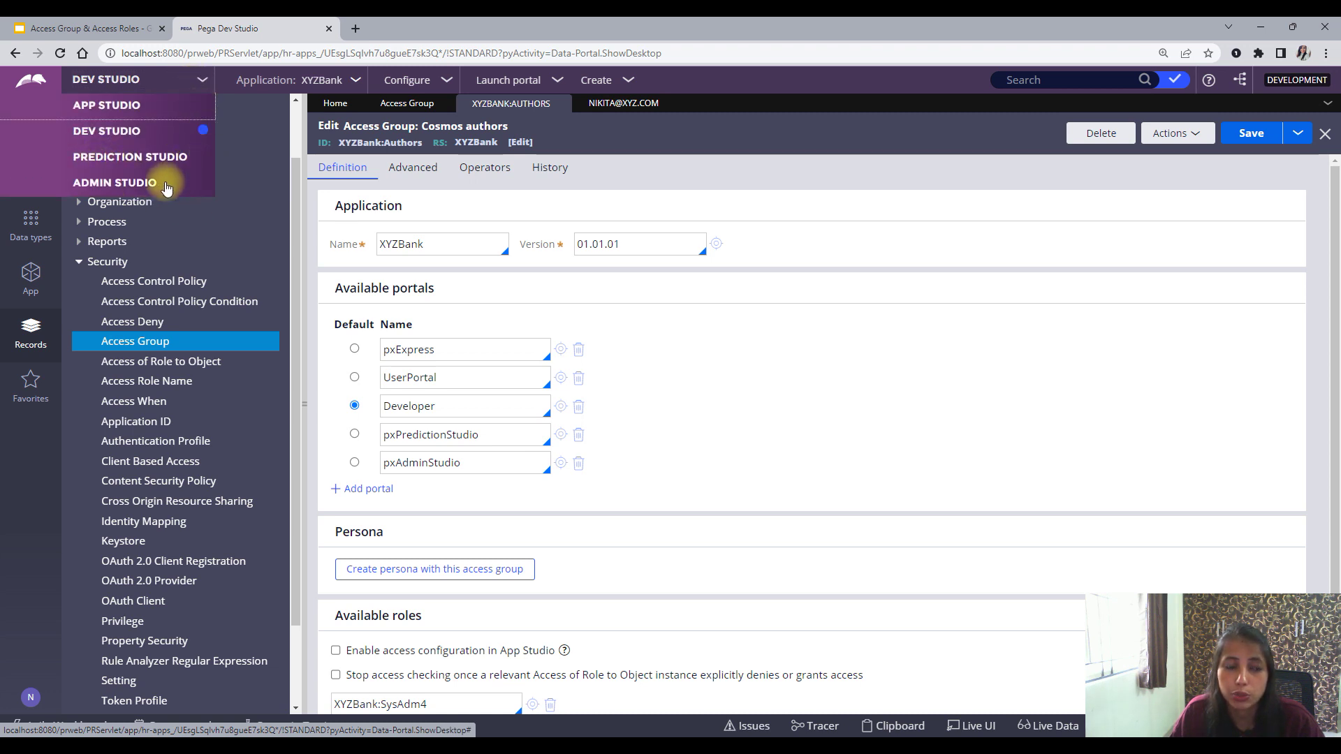
pyautogui.click(200, 82)
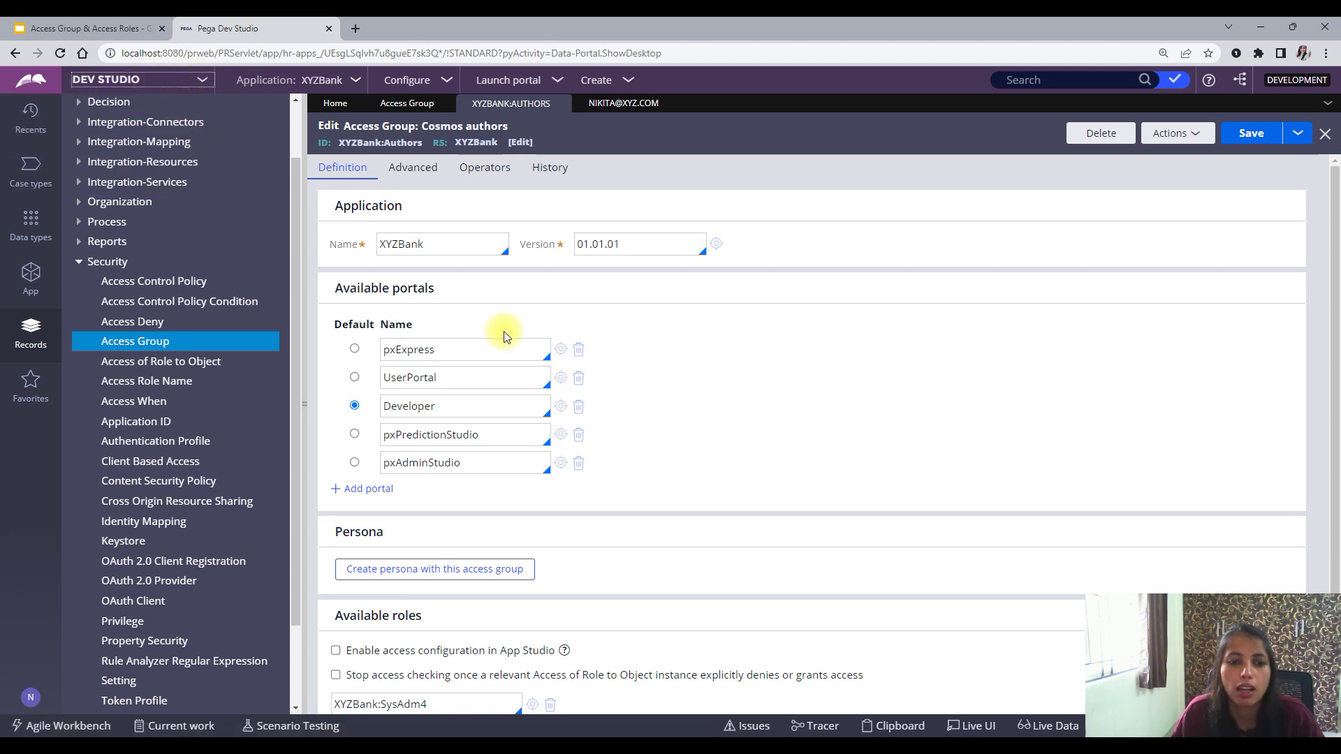
# Review the available roles of the access group, focusing on the XYZBank:SysAdm4 role
pyautogui.scroll(-2, 526, 419)
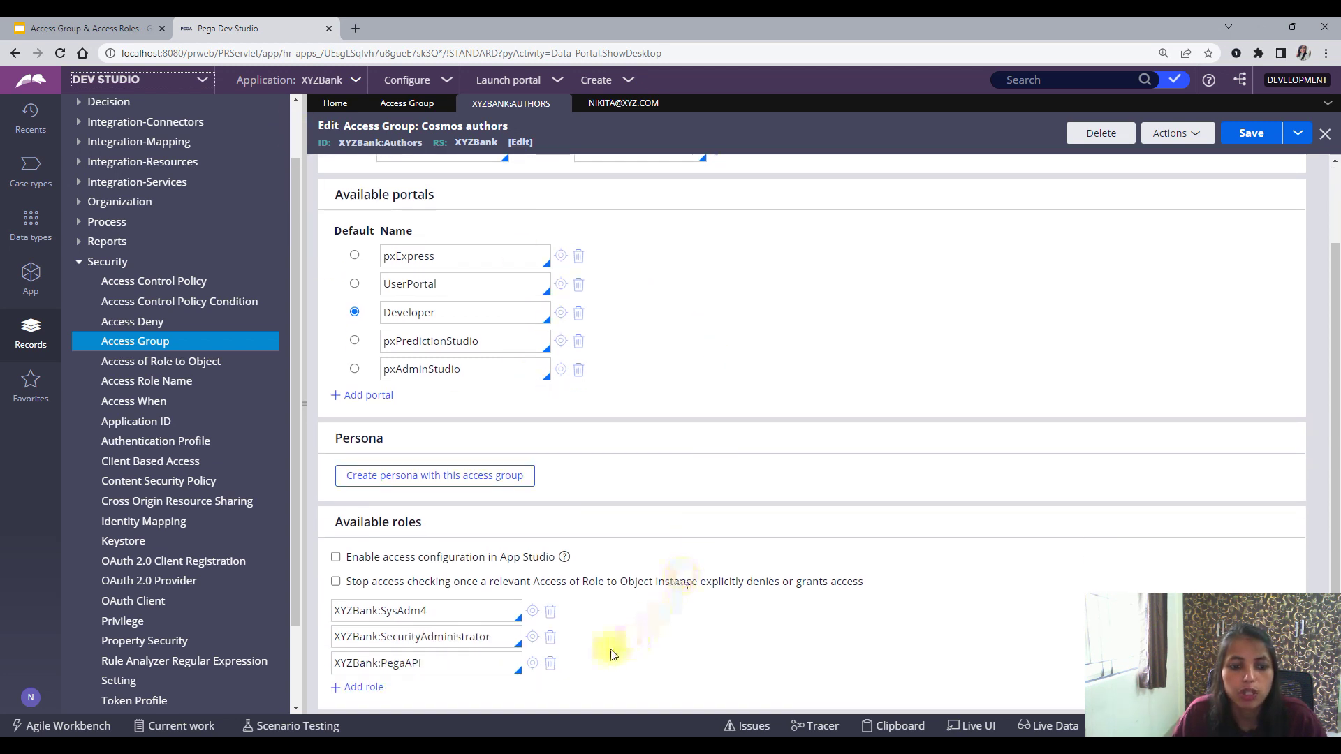
pyautogui.moveTo(578, 685); pyautogui.dragTo(338, 526)
pyautogui.click(717, 667)
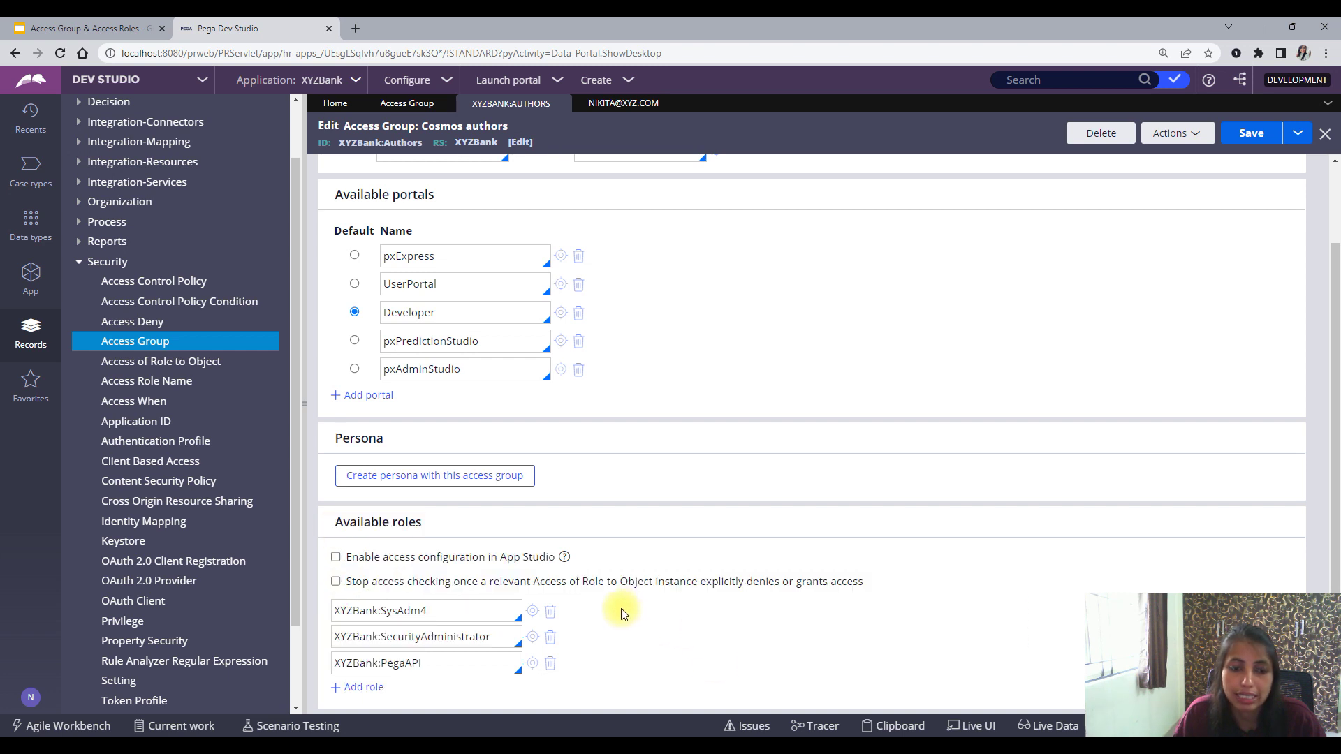
pyautogui.moveTo(449, 610); pyautogui.dragTo(336, 609)
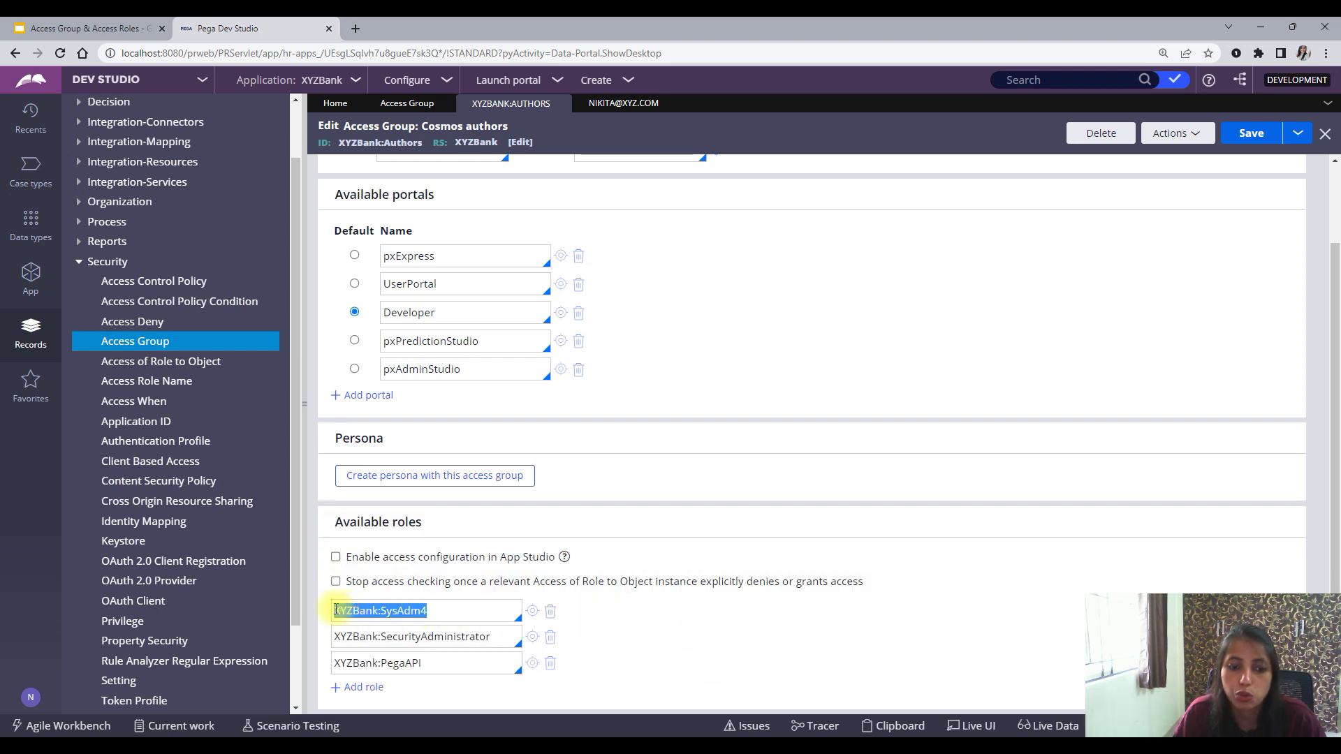
pyautogui.click(444, 610)
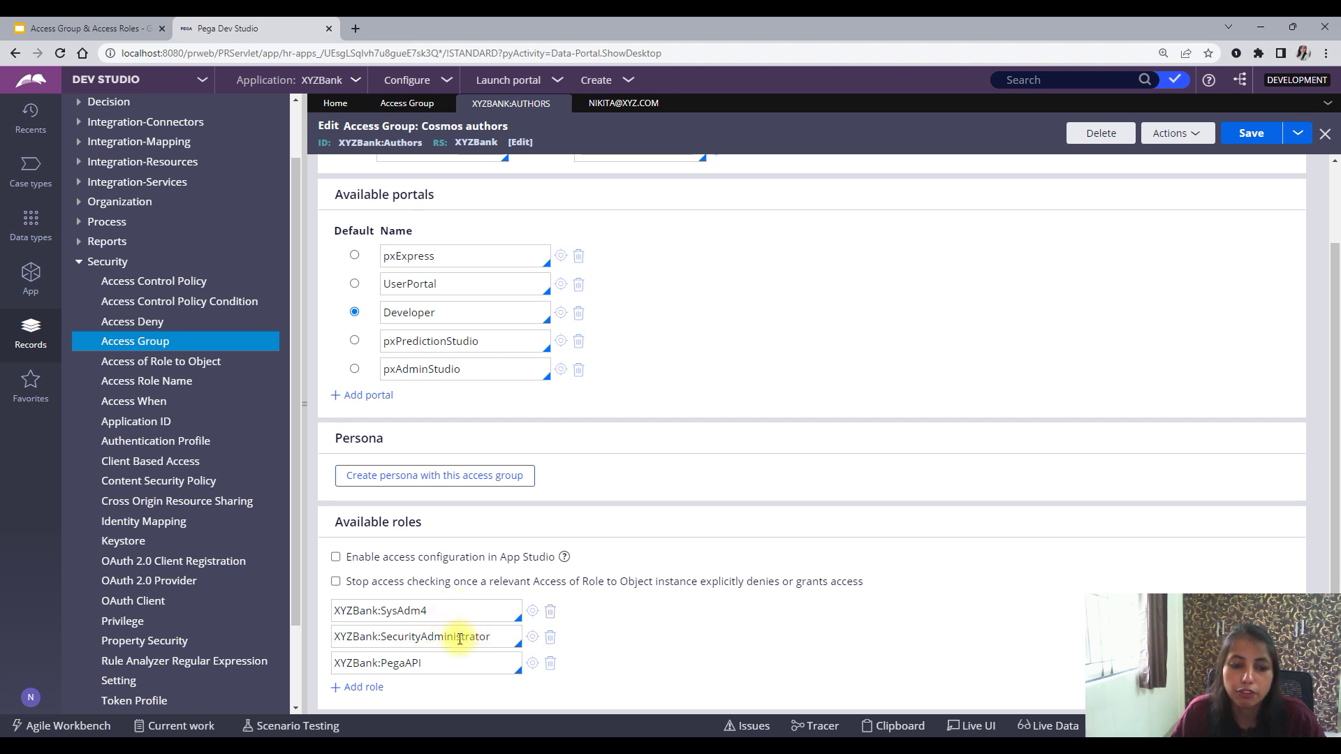
pyautogui.moveTo(439, 610); pyautogui.dragTo(339, 612)
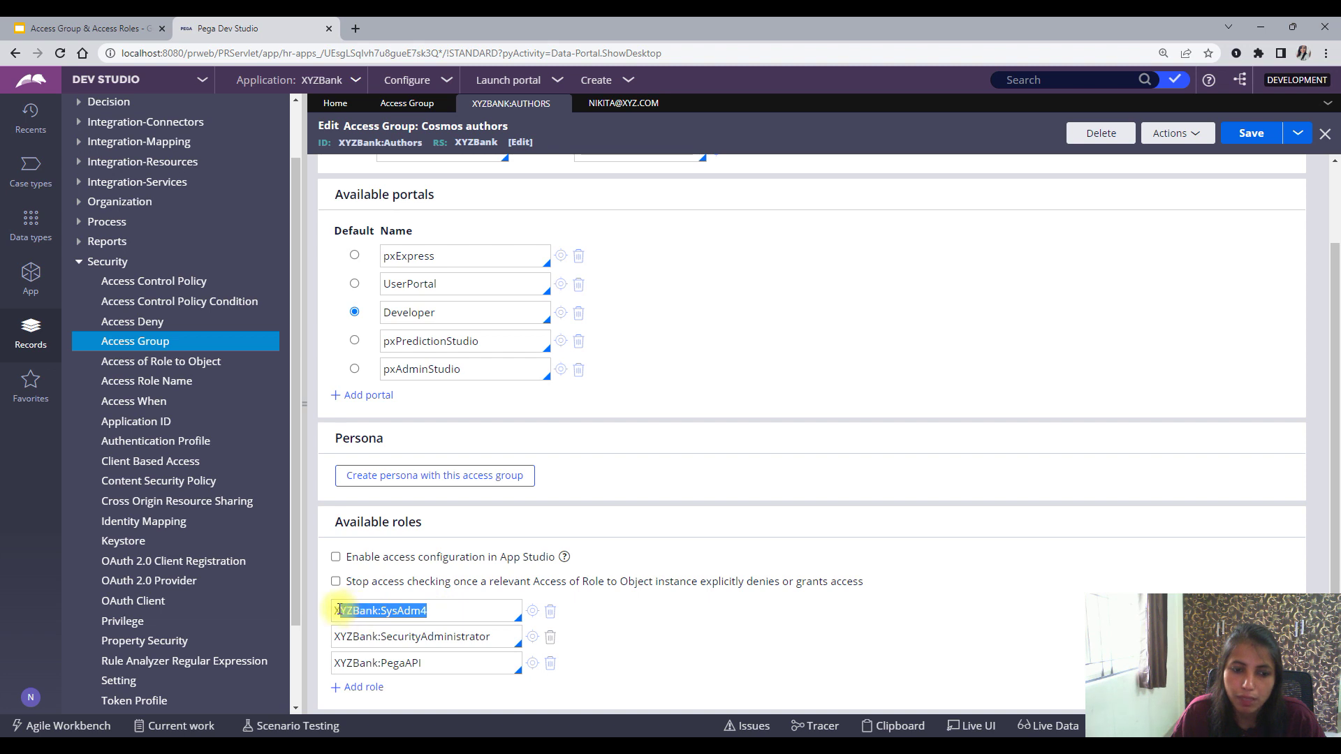
pyautogui.click(498, 620)
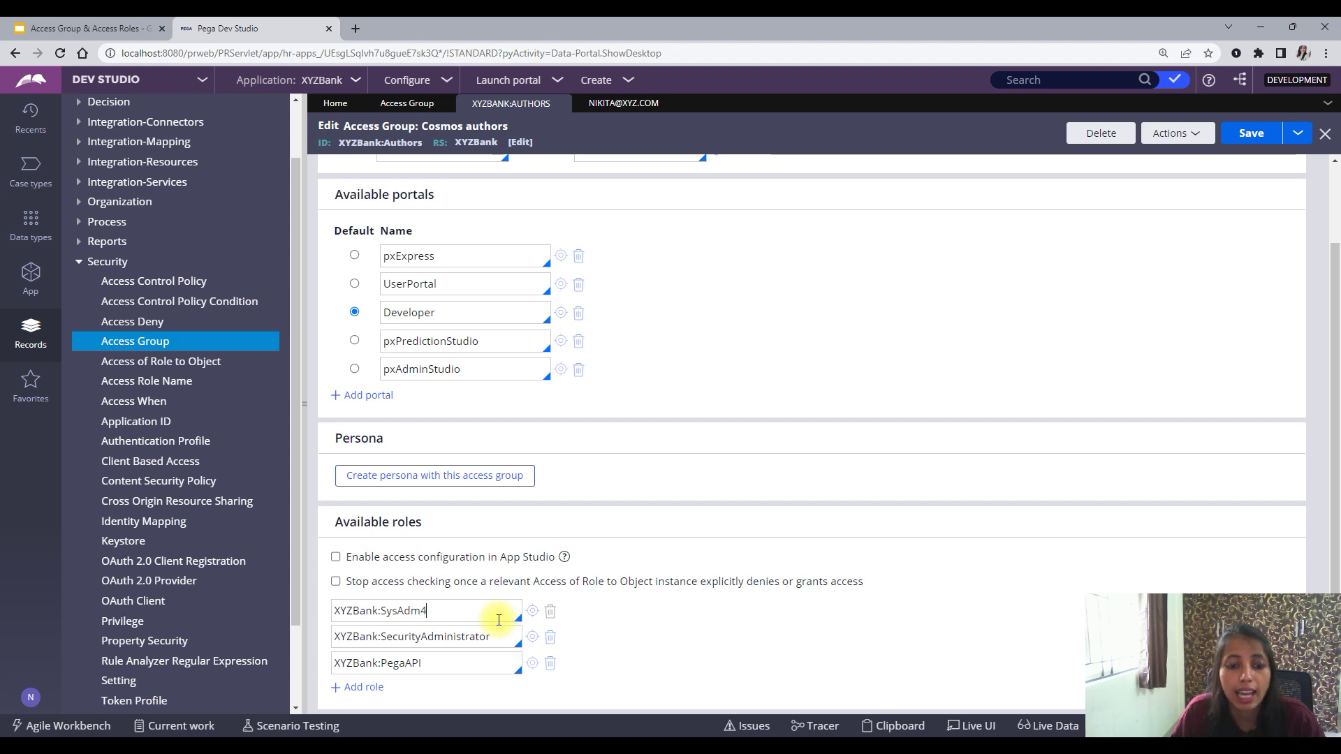
# Open the XYZBank:SysAdm4 access role and its settings for the OGA4EH-XYZBank-Work-Interview class
pyautogui.click(532, 613)
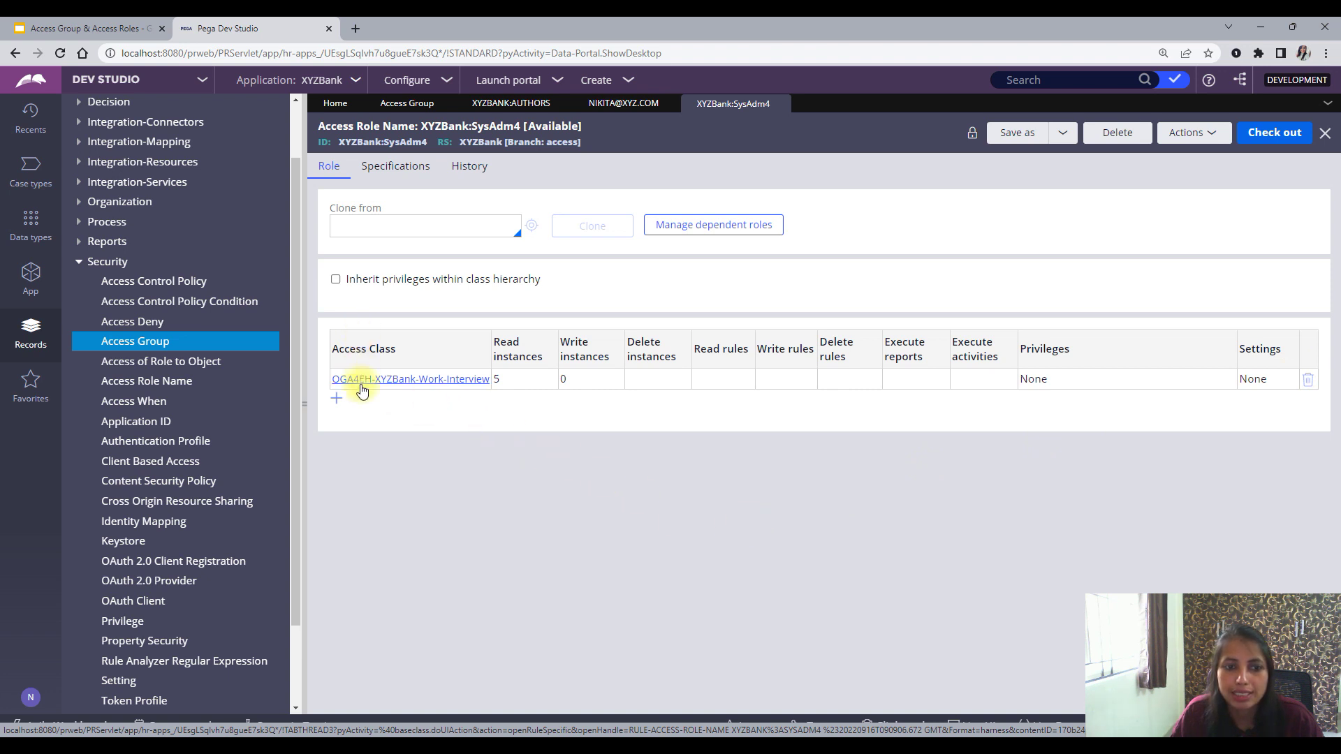
pyautogui.click(436, 381)
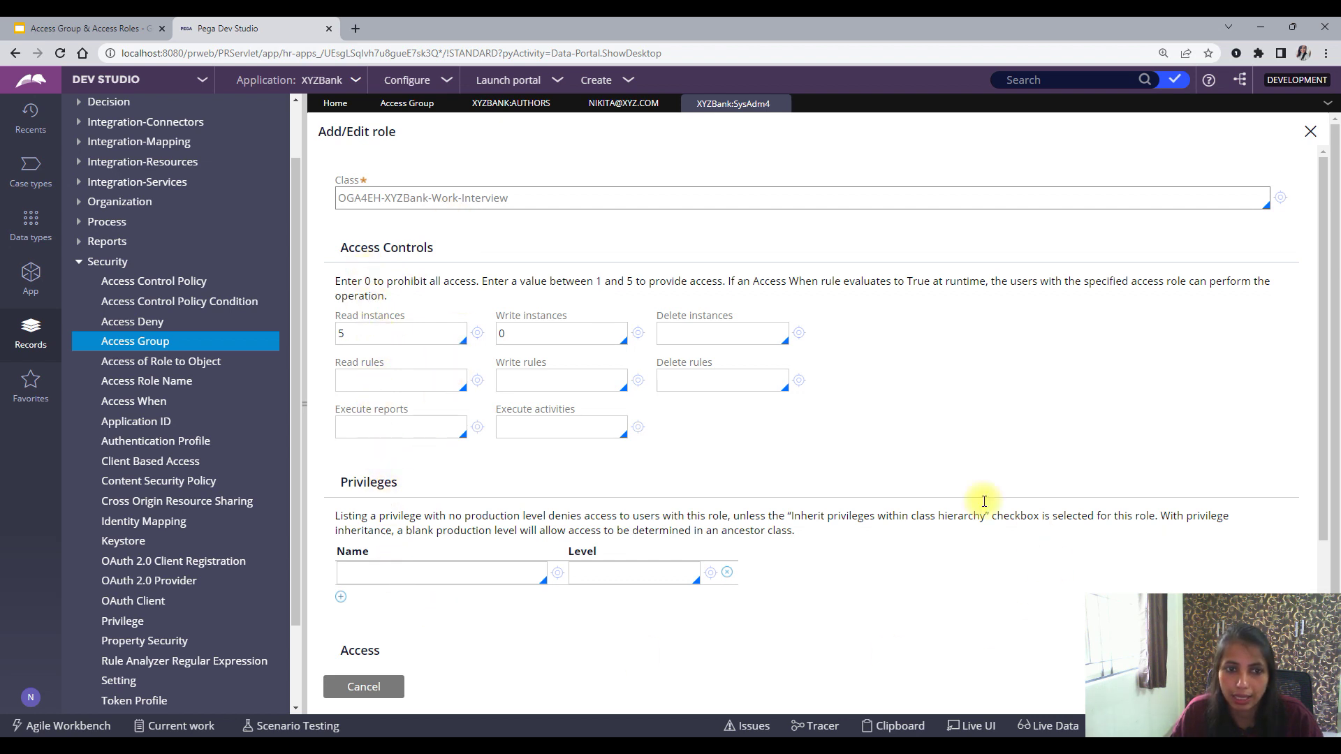
# Examine the role's access controls for instances, rules, reports and activities, including the guidance on permitted access values
pyautogui.moveTo(345, 331); pyautogui.dragTo(339, 331)
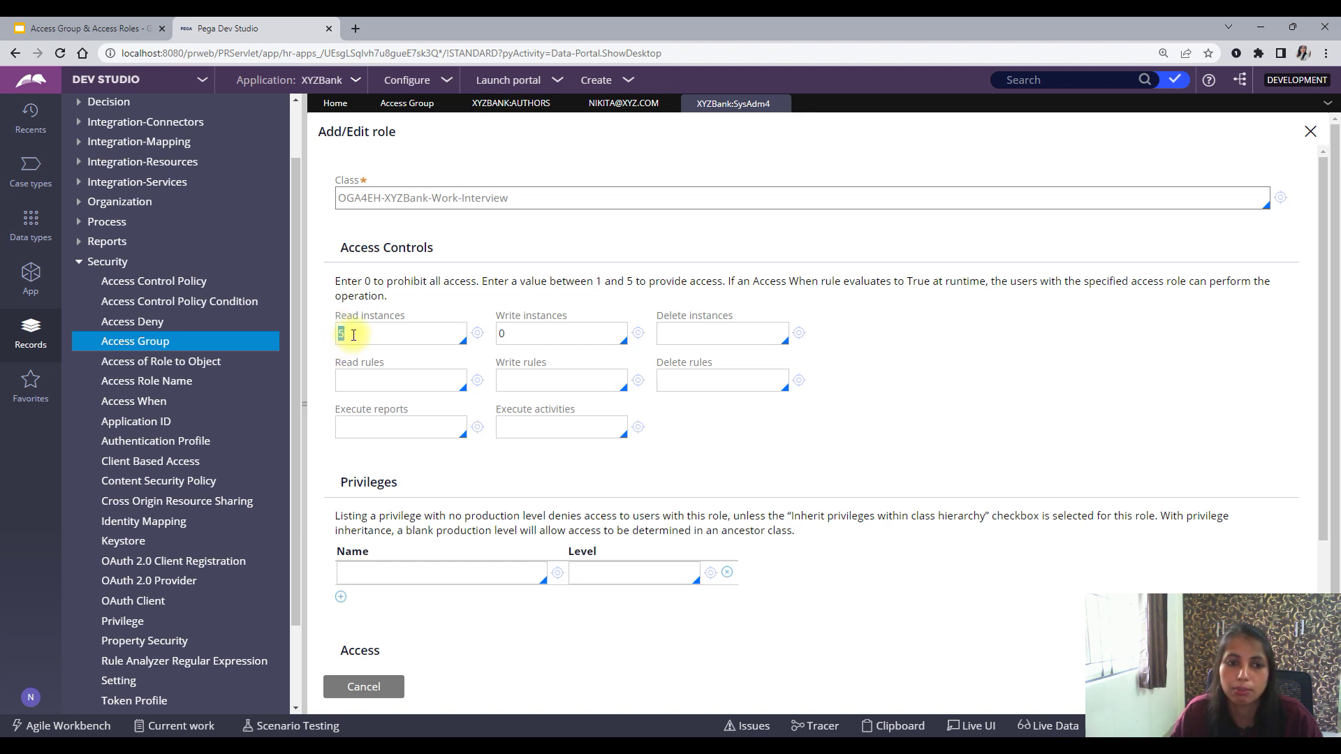
pyautogui.click(354, 336)
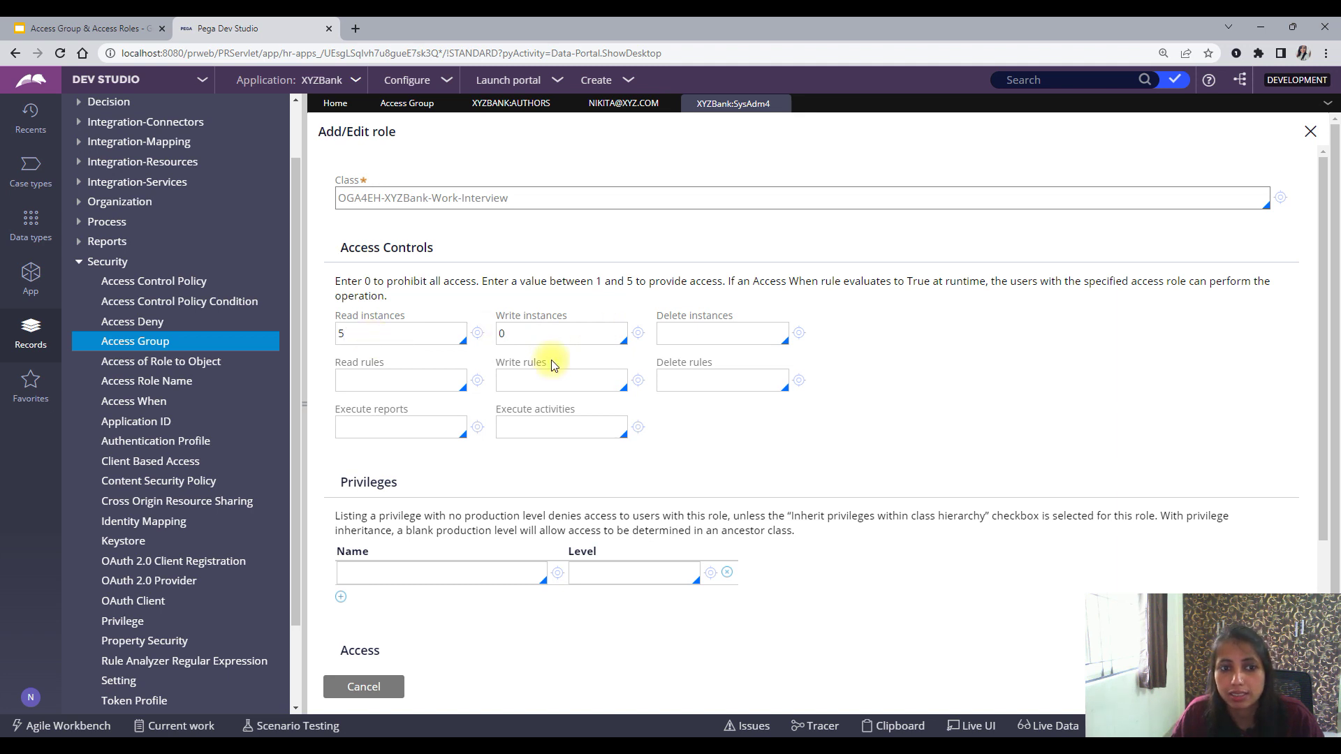
pyautogui.doubleClick(342, 336)
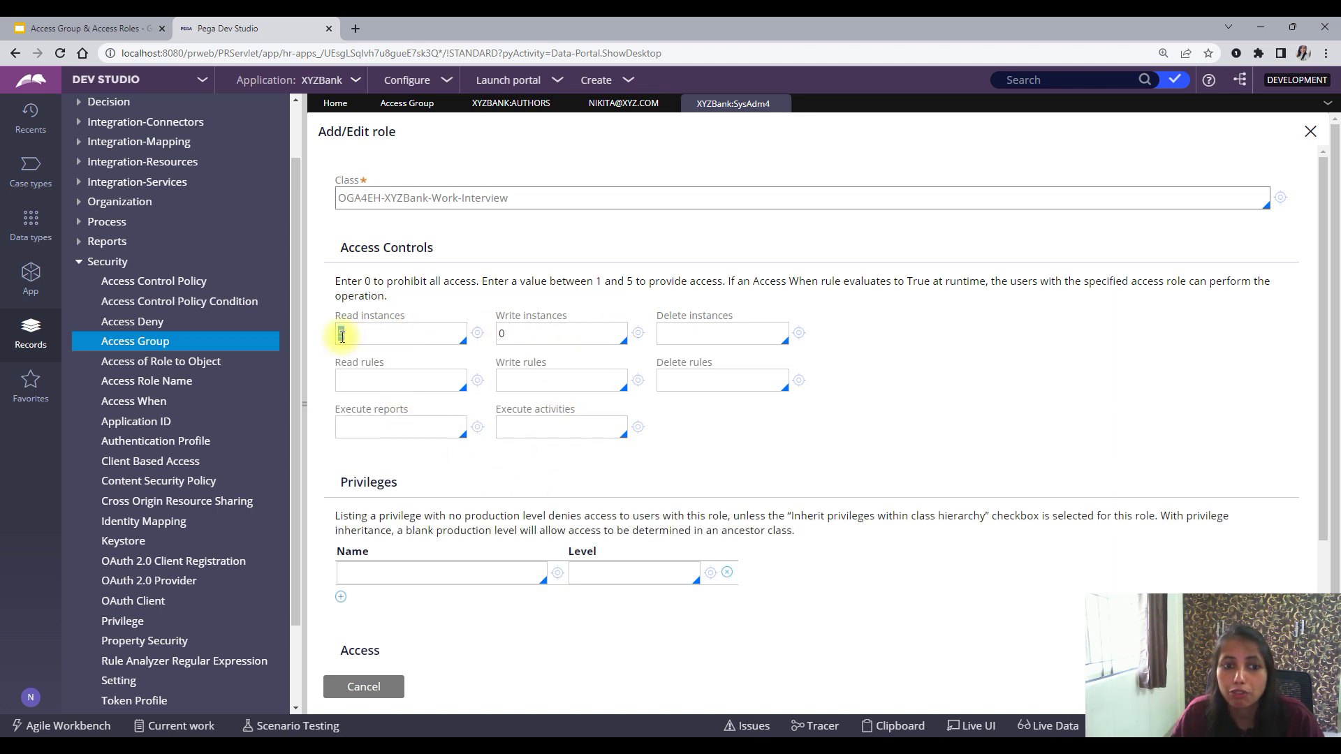
pyautogui.click(352, 336)
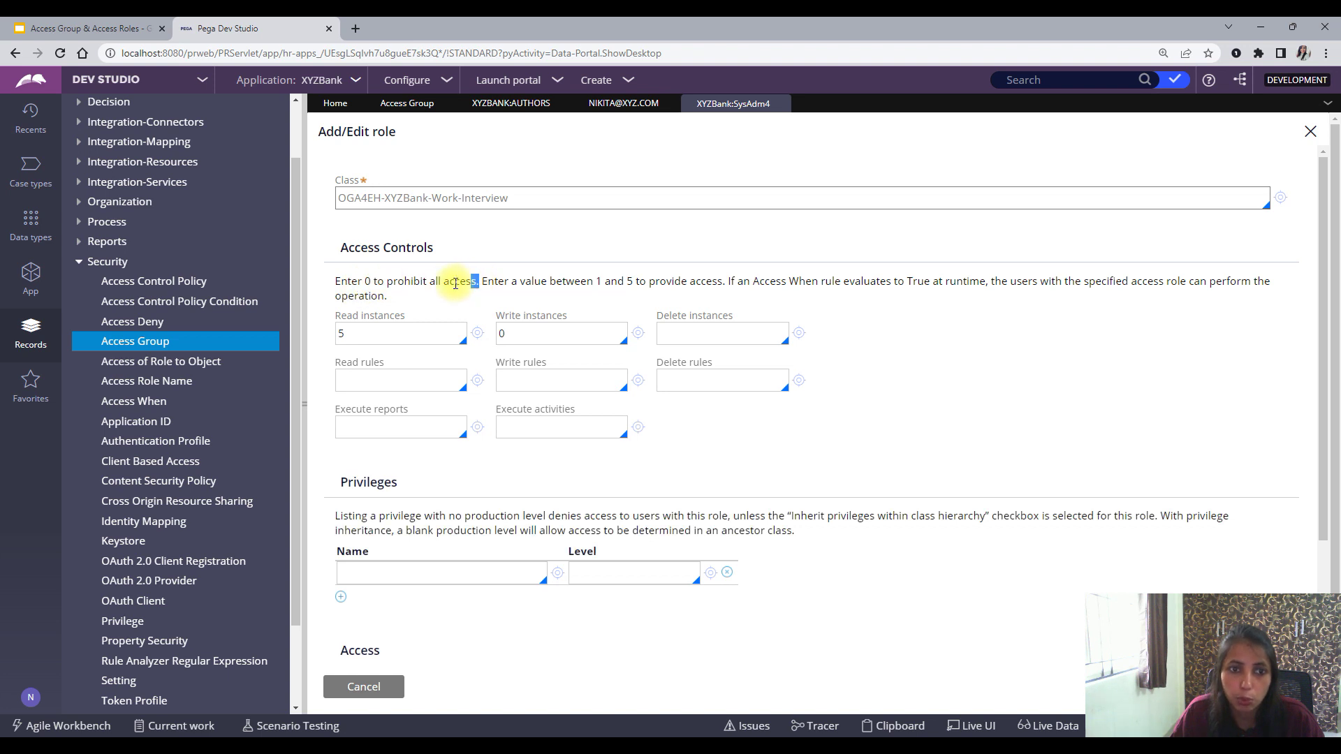
pyautogui.moveTo(479, 280); pyautogui.dragTo(336, 281)
pyautogui.click(534, 332)
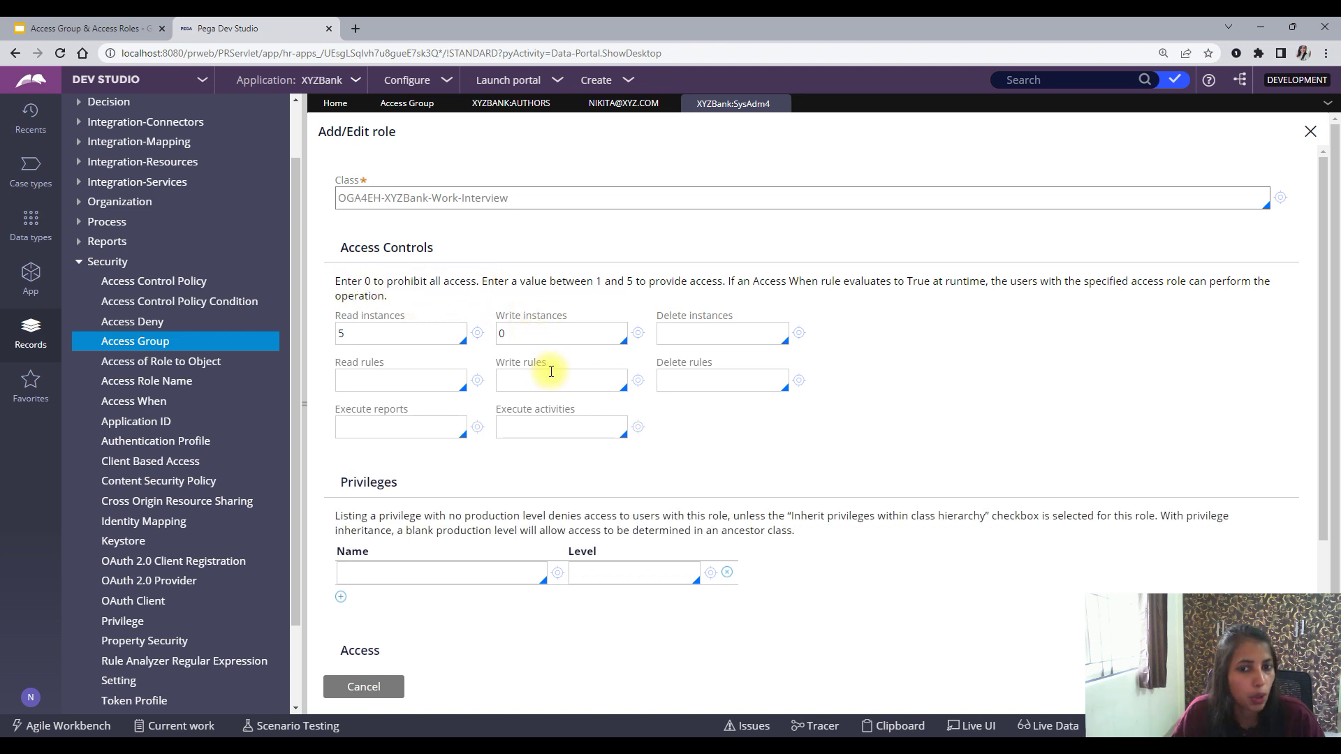
pyautogui.click(673, 334)
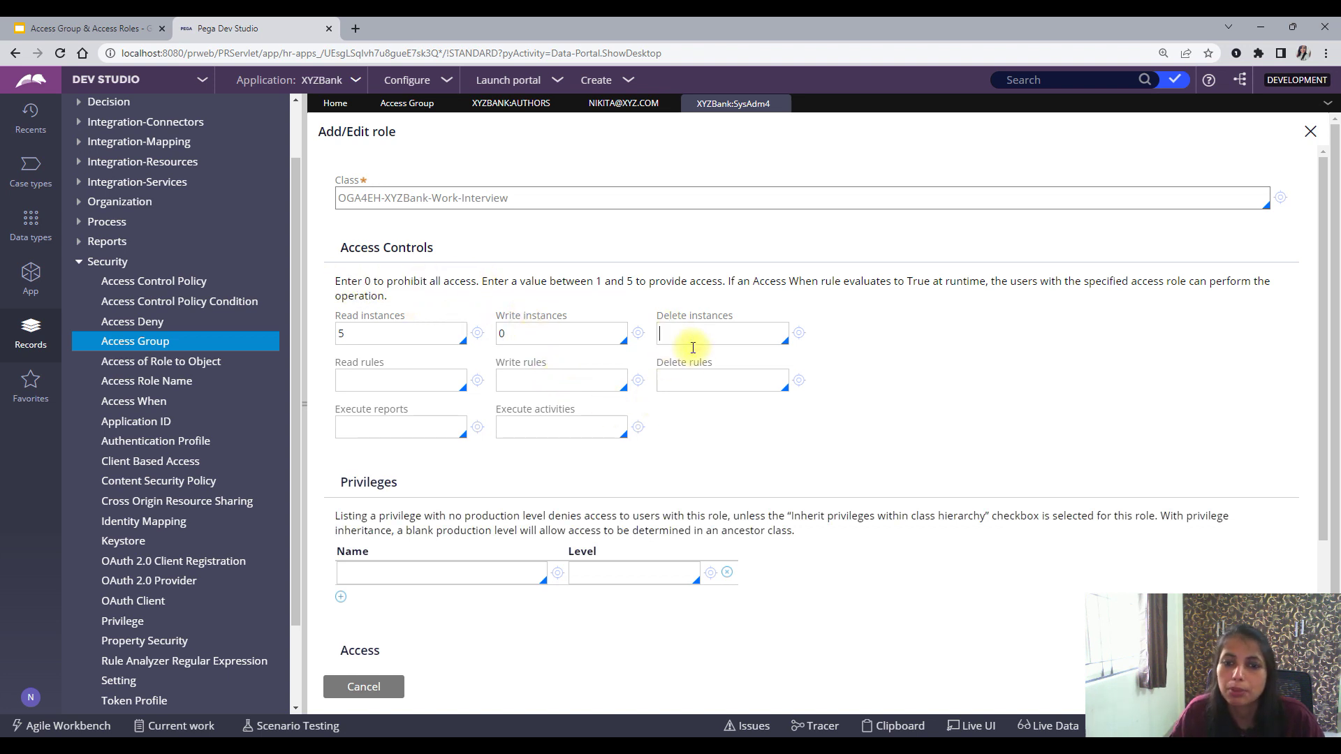
pyautogui.scroll(-2, 703, 373)
pyautogui.scroll(2, 677, 368)
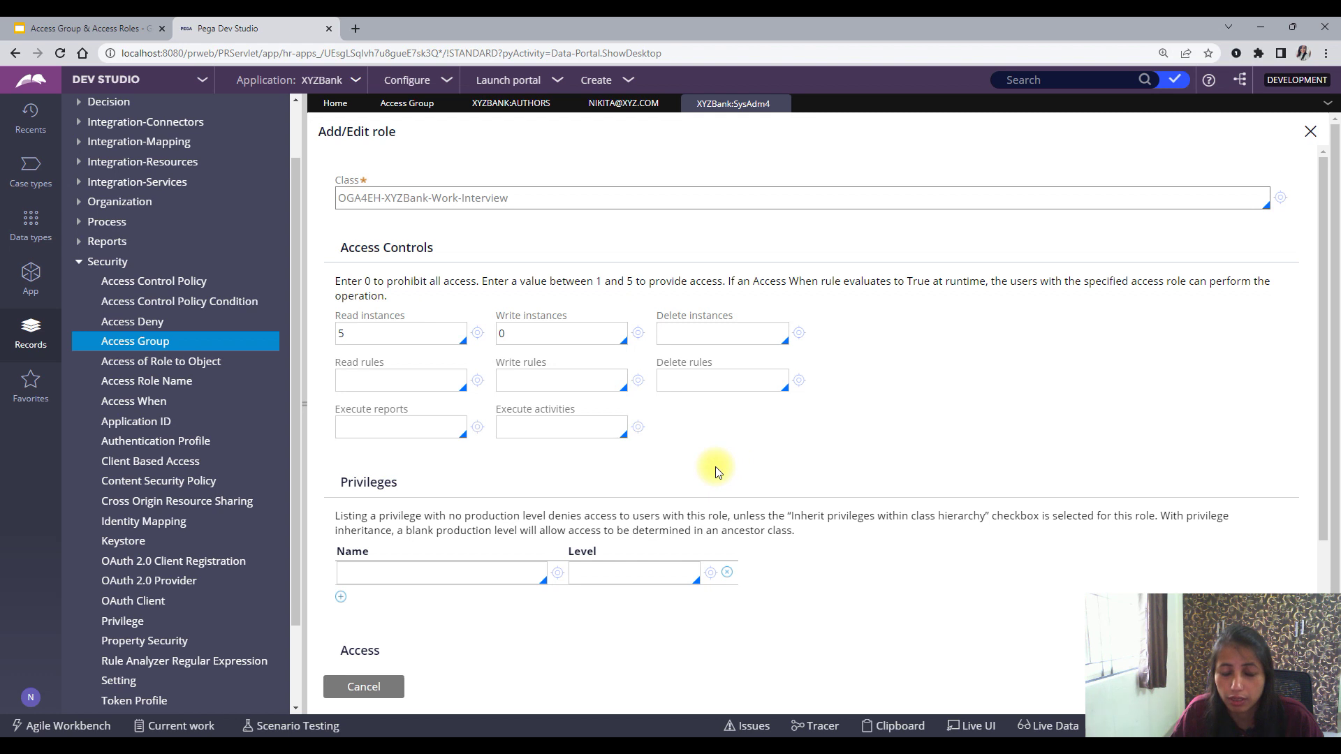
pyautogui.scroll(-1, 628, 531)
pyautogui.scroll(1, 489, 461)
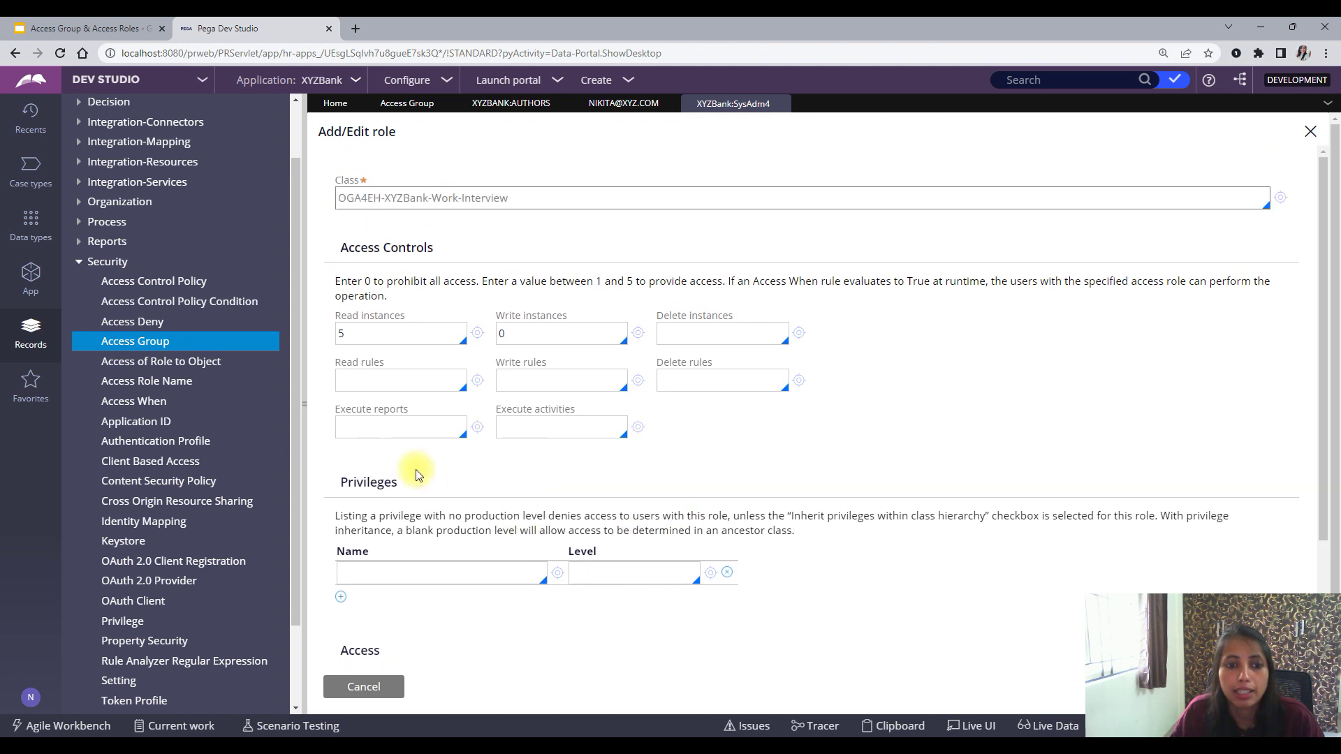
pyautogui.click(520, 383)
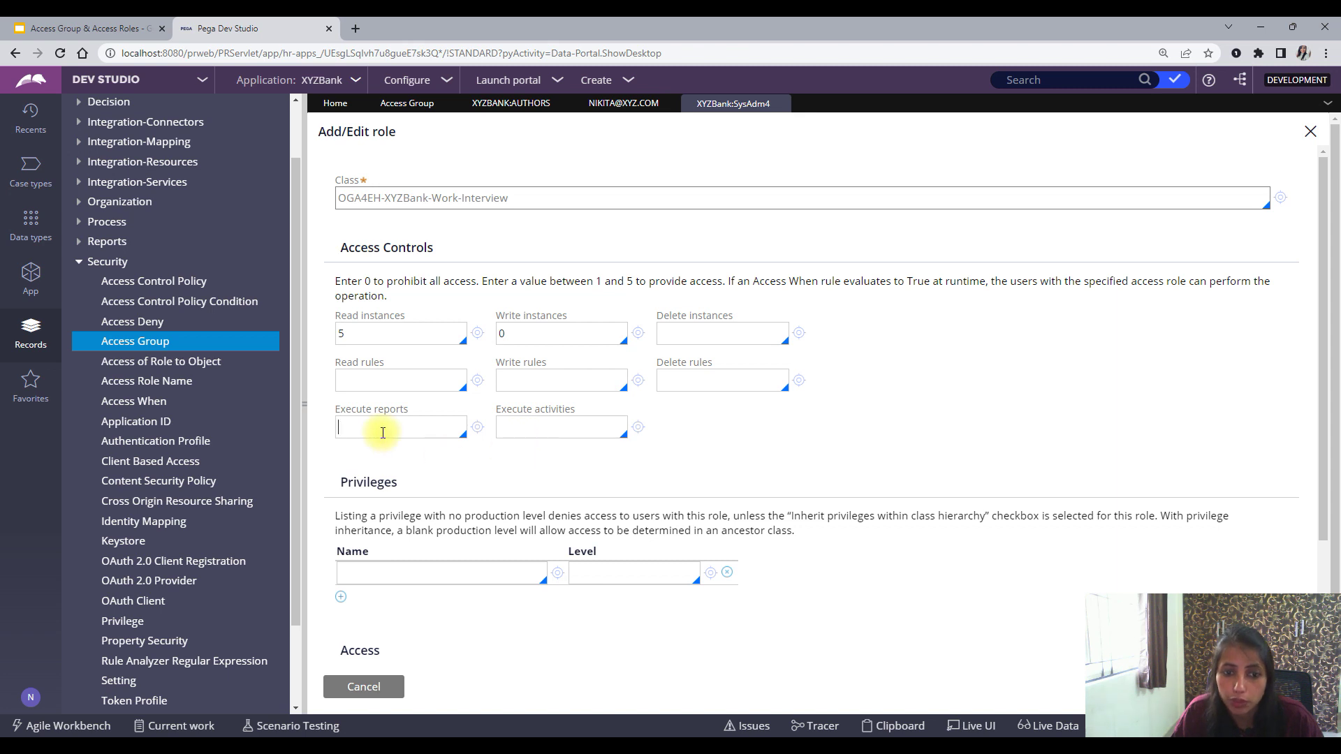
# Review the privileges and access settings for the OGA4EH-XYZBank-Work-Interview class, and close its role settings
pyautogui.scroll(-2, 551, 531)
pyautogui.scroll(-1, 489, 541)
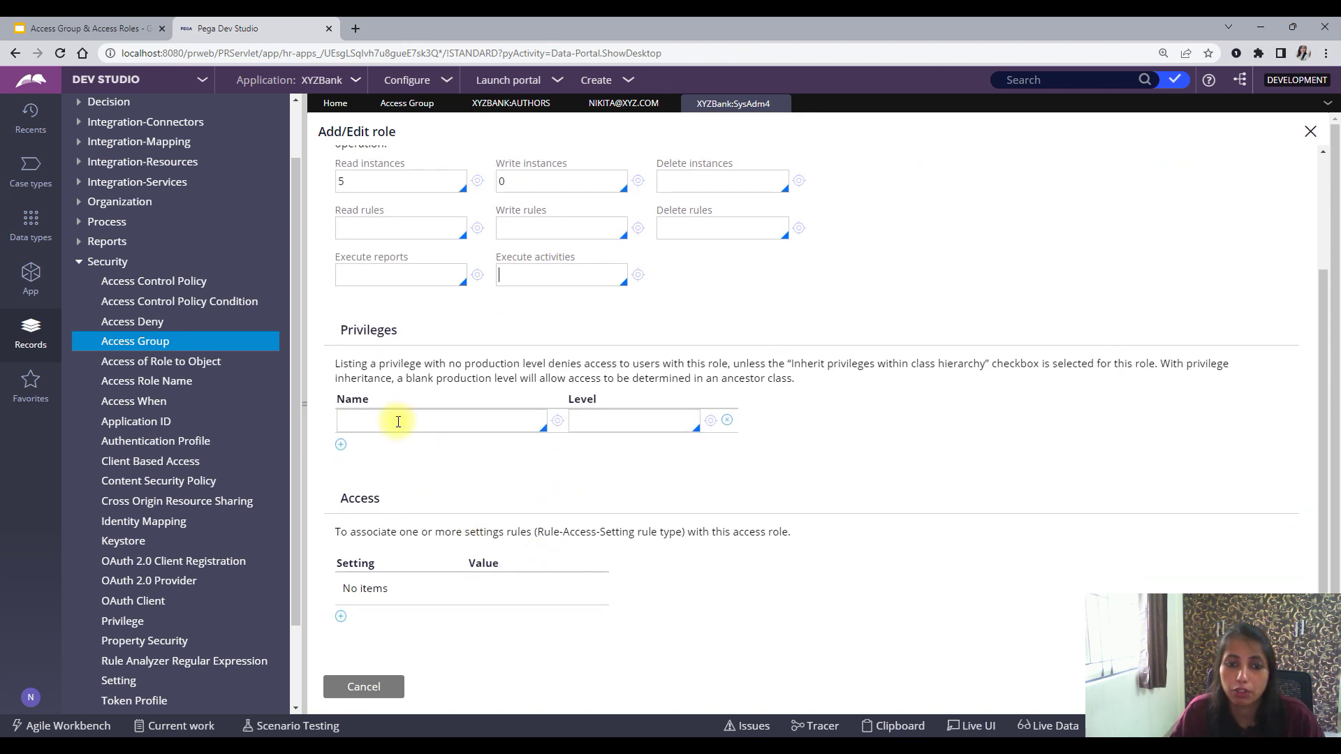
pyautogui.click(397, 418)
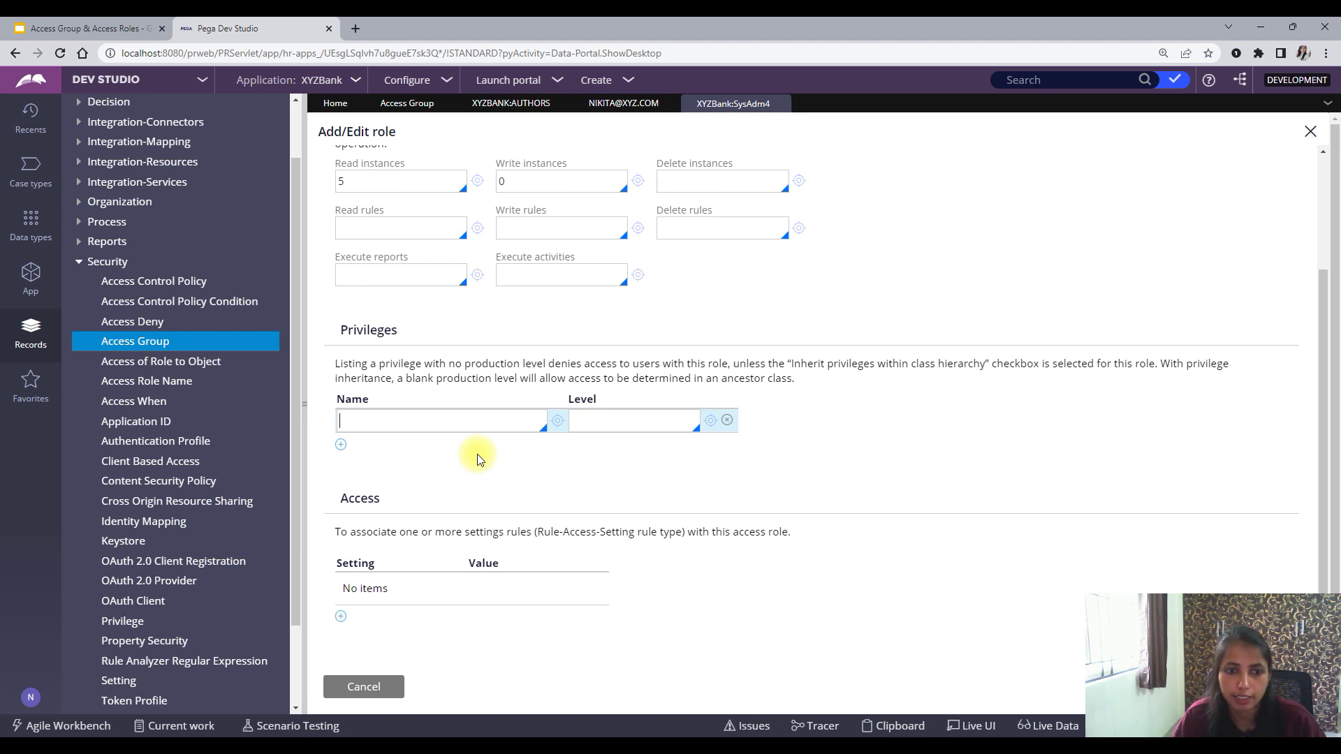
pyautogui.press('Return')
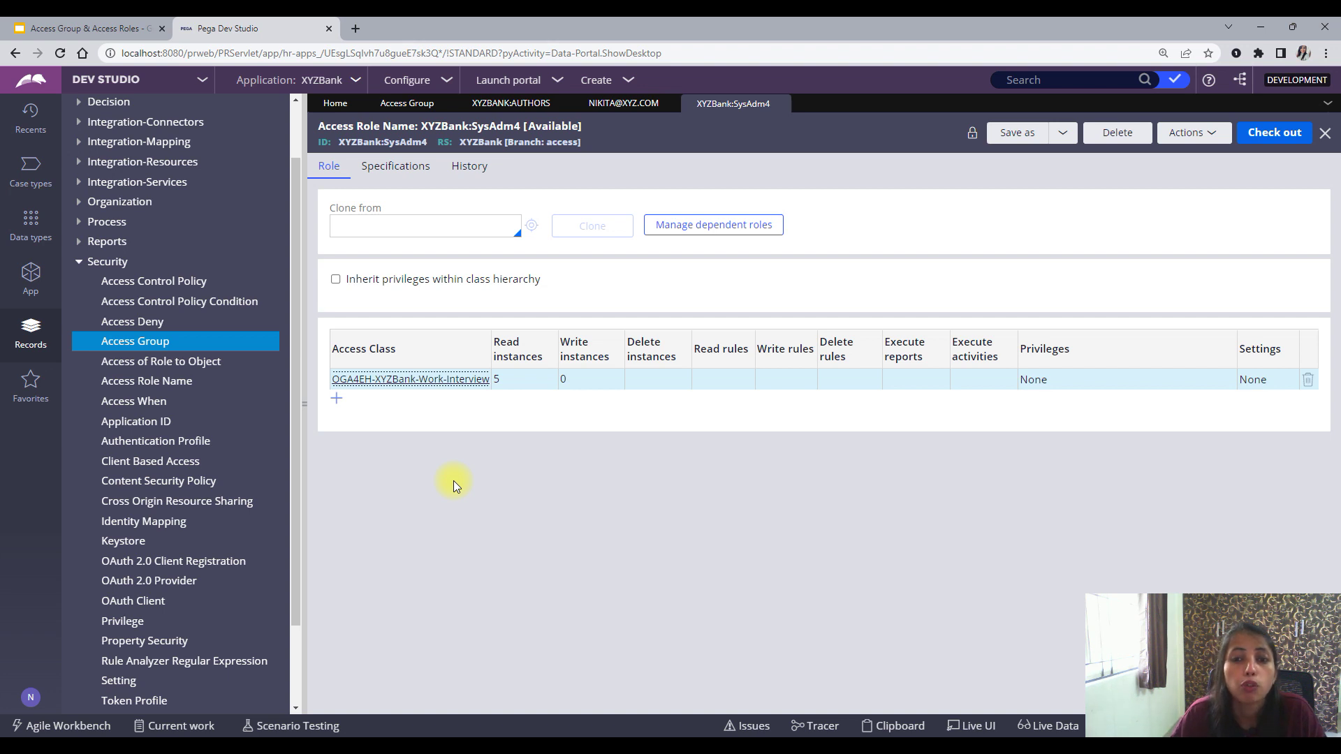
# Open the dependent roles of XYZBank:SysAdm4 and inspect the PegaRULES:SysAdm4 entry
pyautogui.click(710, 224)
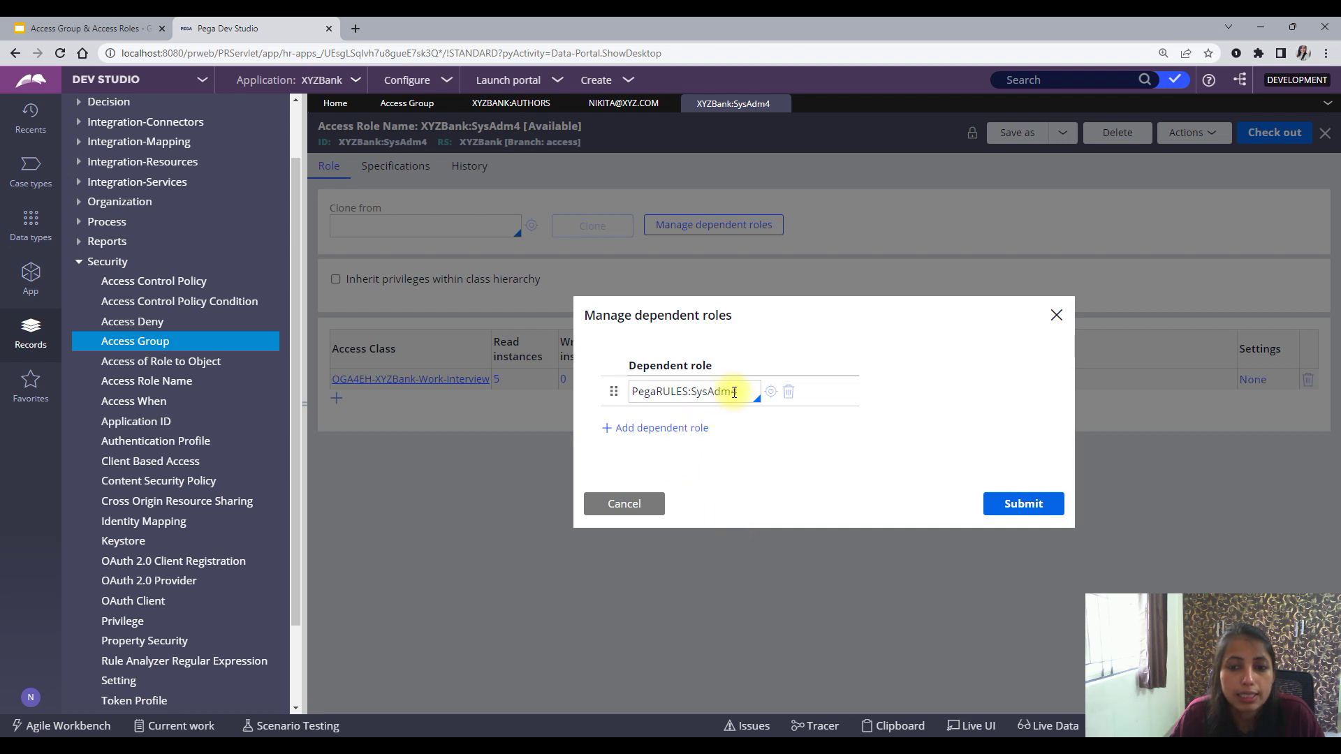
pyautogui.moveTo(740, 392); pyautogui.dragTo(640, 396)
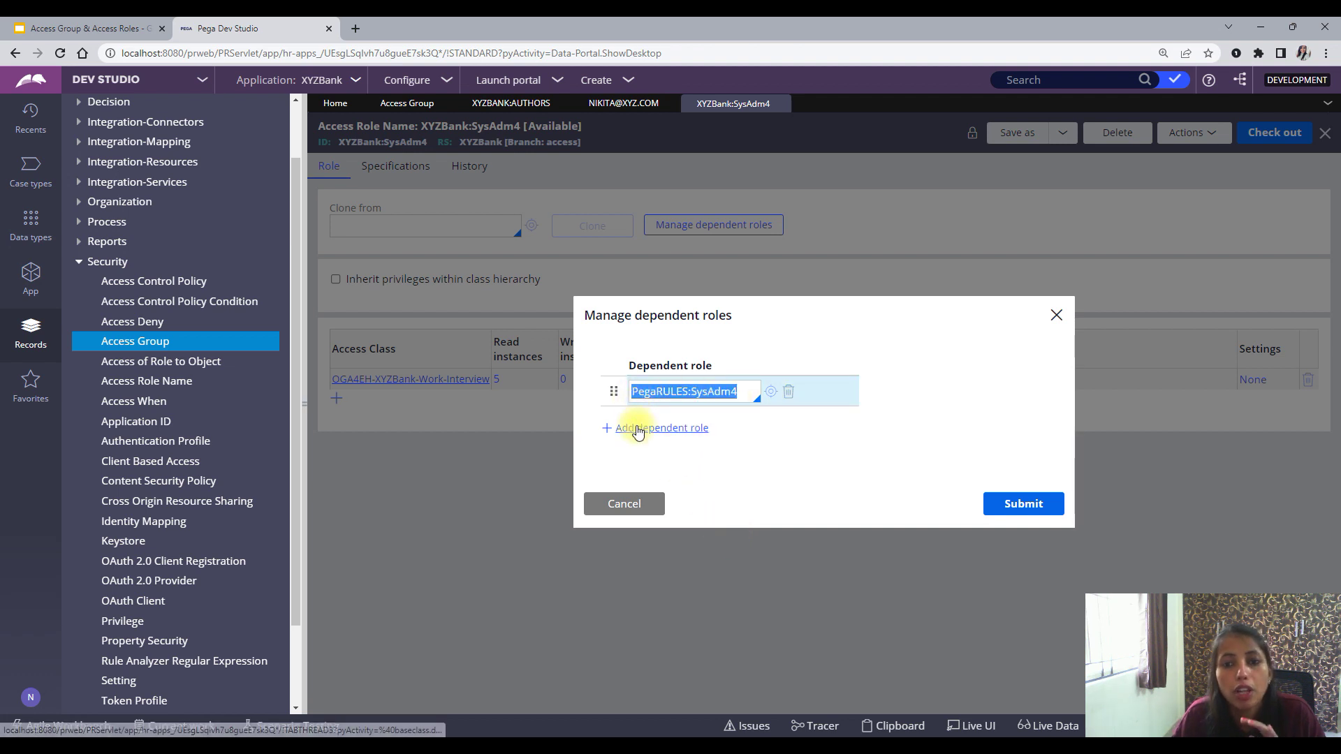
pyautogui.click(676, 394)
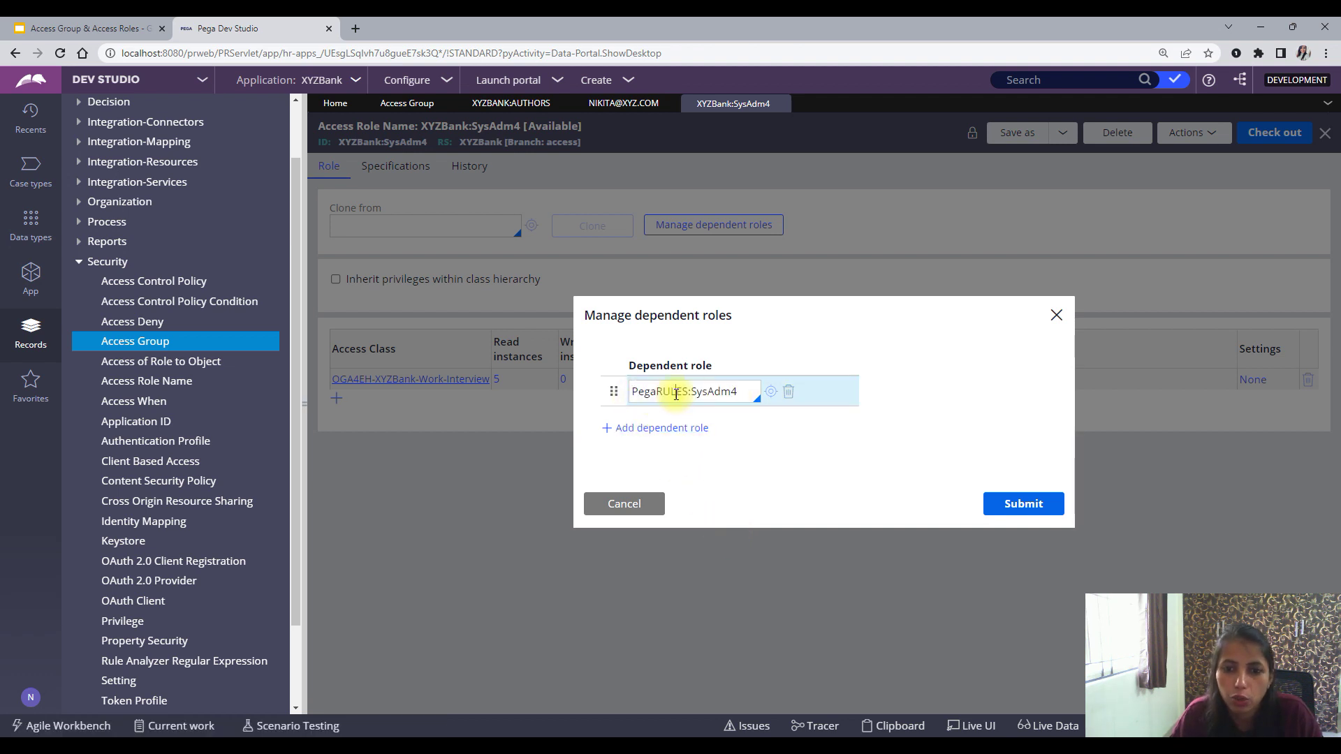
# Open the PegaRULES:SysAdm4 role, review its class privileges, and close both it and the dependent roles dialog
pyautogui.click(769, 393)
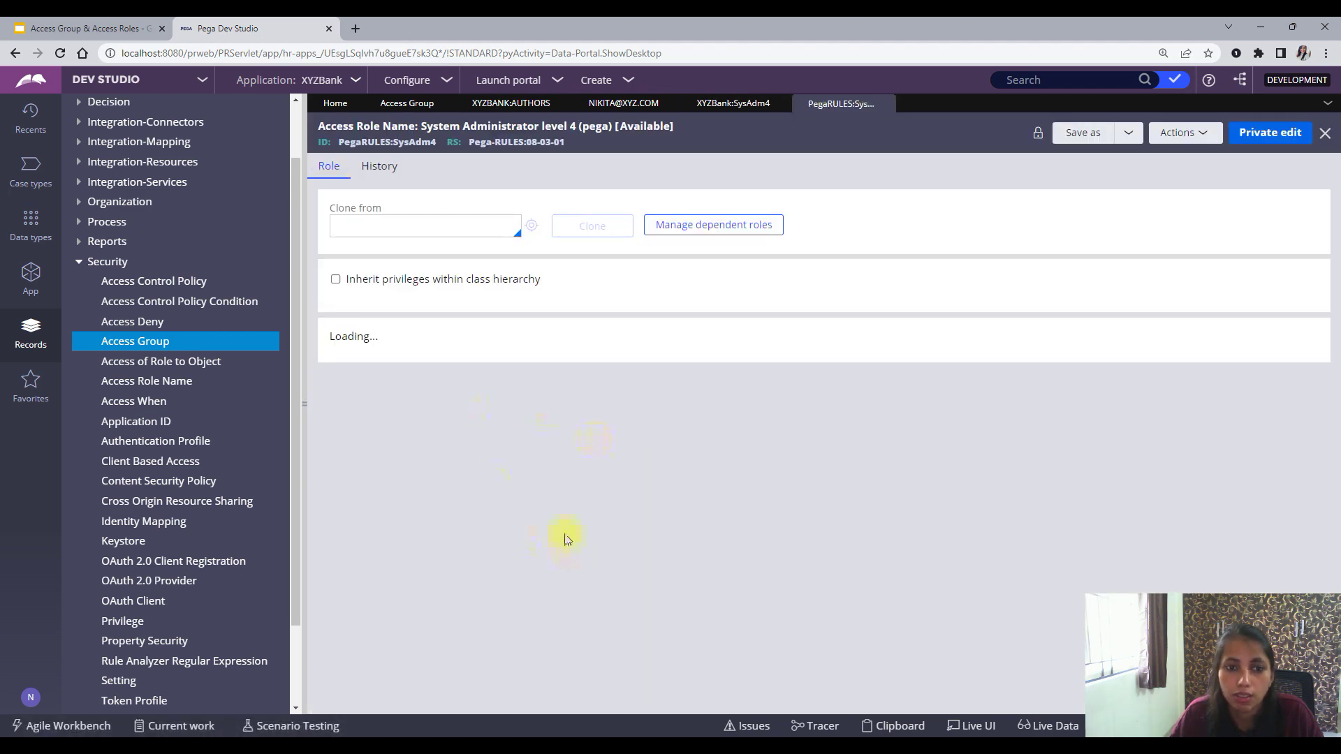
pyautogui.scroll(-5, 553, 601)
pyautogui.scroll(15, 553, 604)
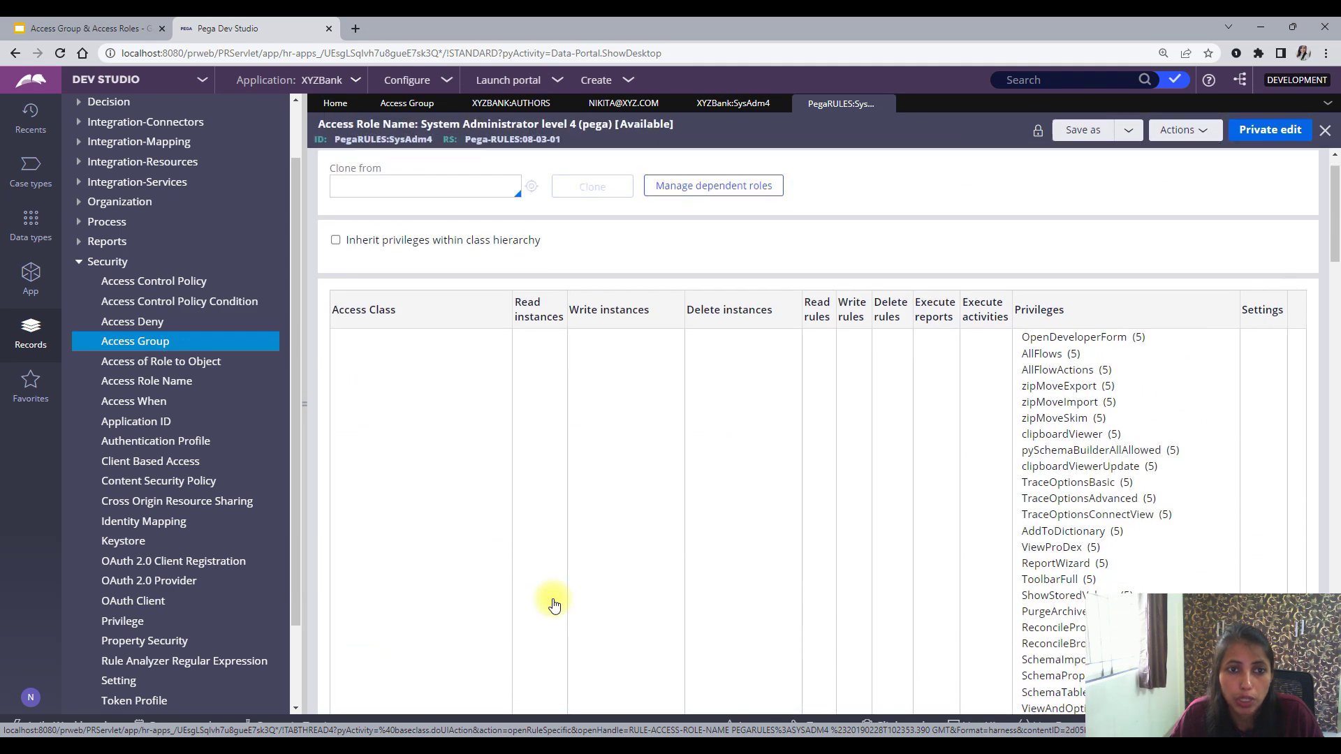
pyautogui.scroll(1, 554, 603)
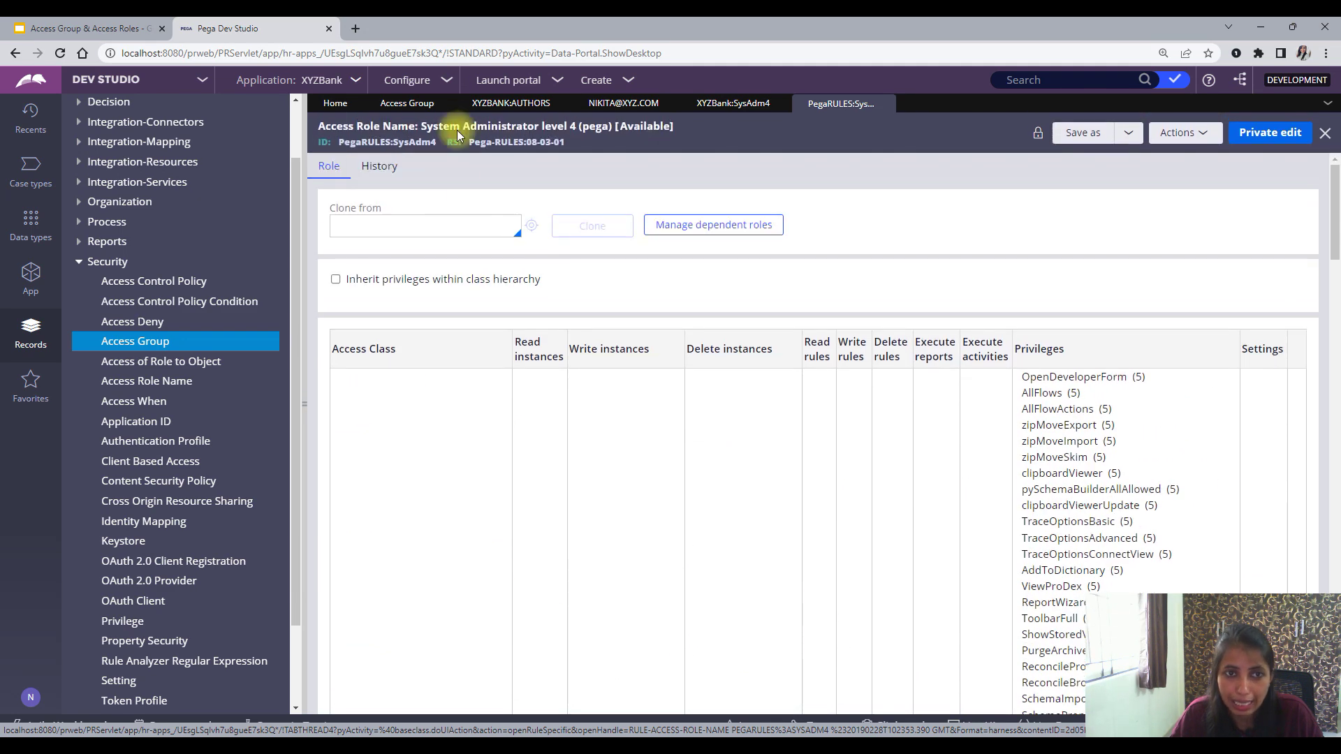
pyautogui.click(1322, 133)
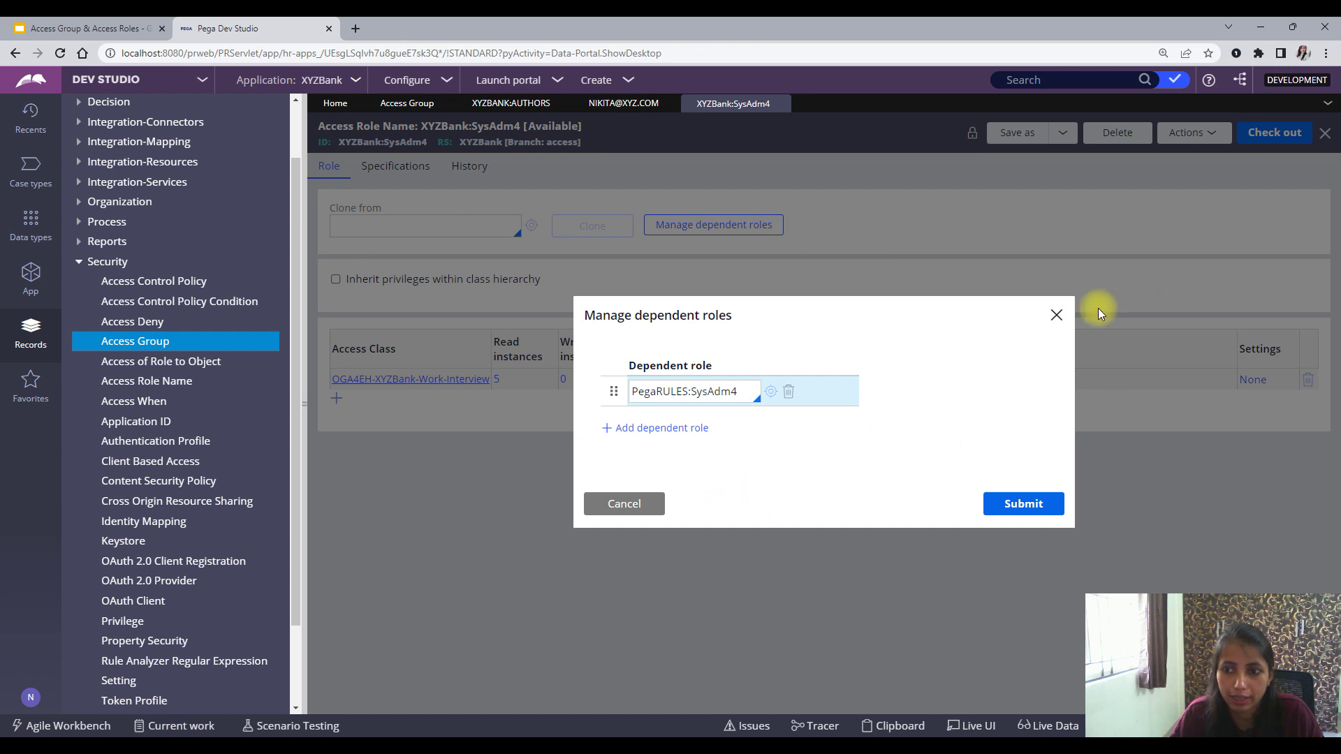
pyautogui.click(1056, 315)
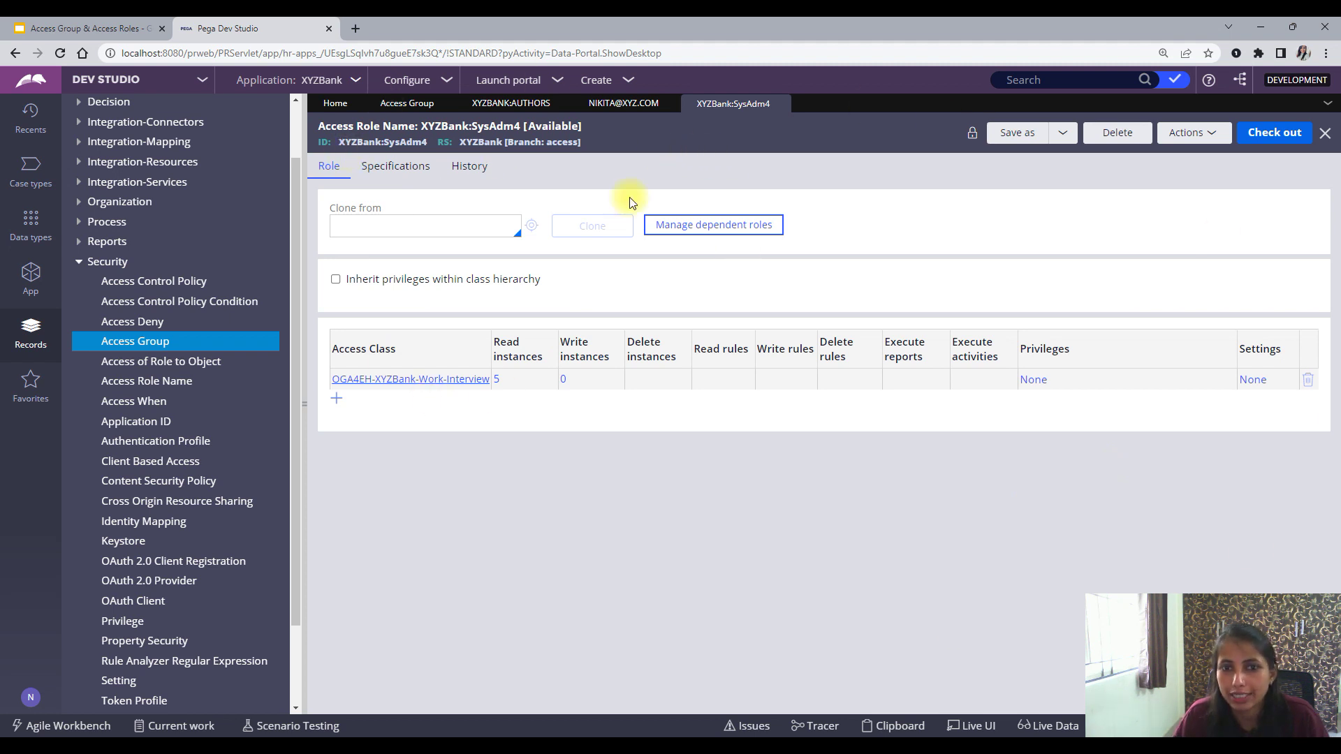
# Close the XYZBank:SysAdm4 role and the operator record, and return to the XYZBank:Authors access group
pyautogui.click(781, 105)
pyautogui.scroll(3, 637, 550)
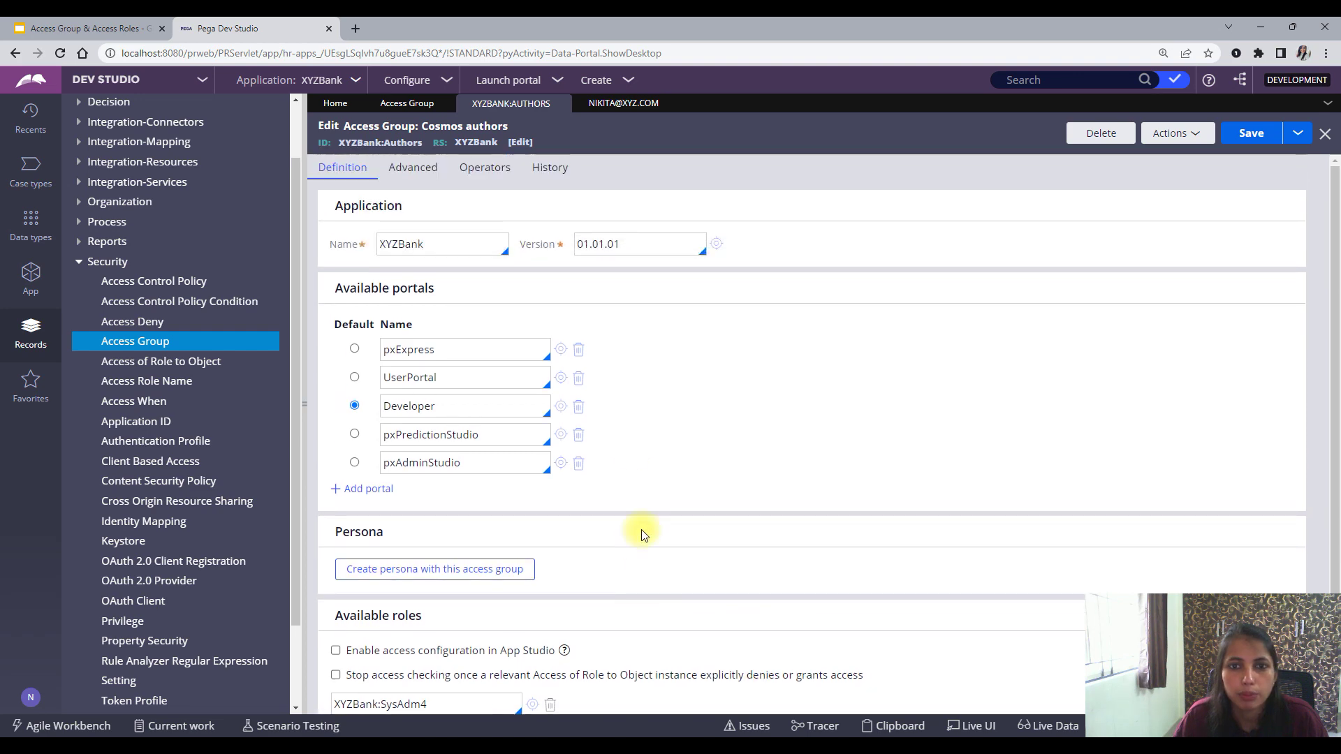
pyautogui.click(623, 104)
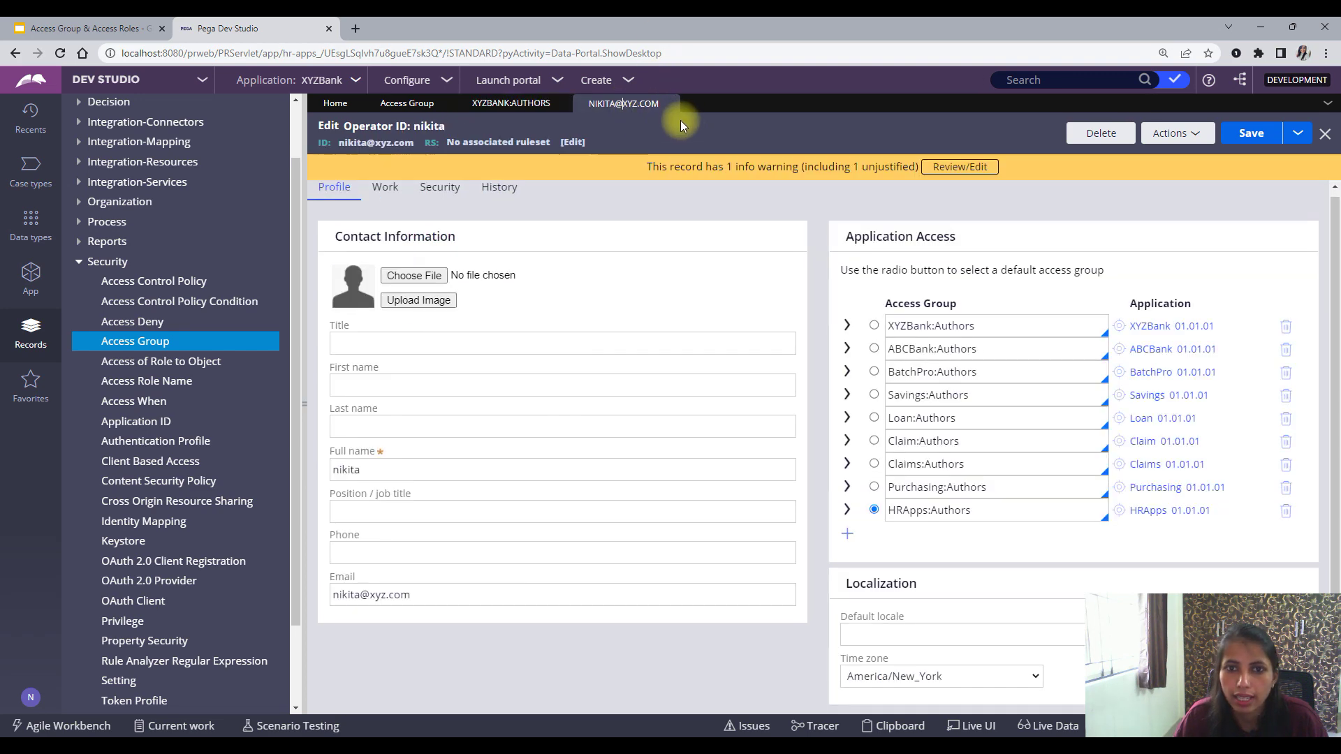
pyautogui.click(669, 103)
pyautogui.click(406, 104)
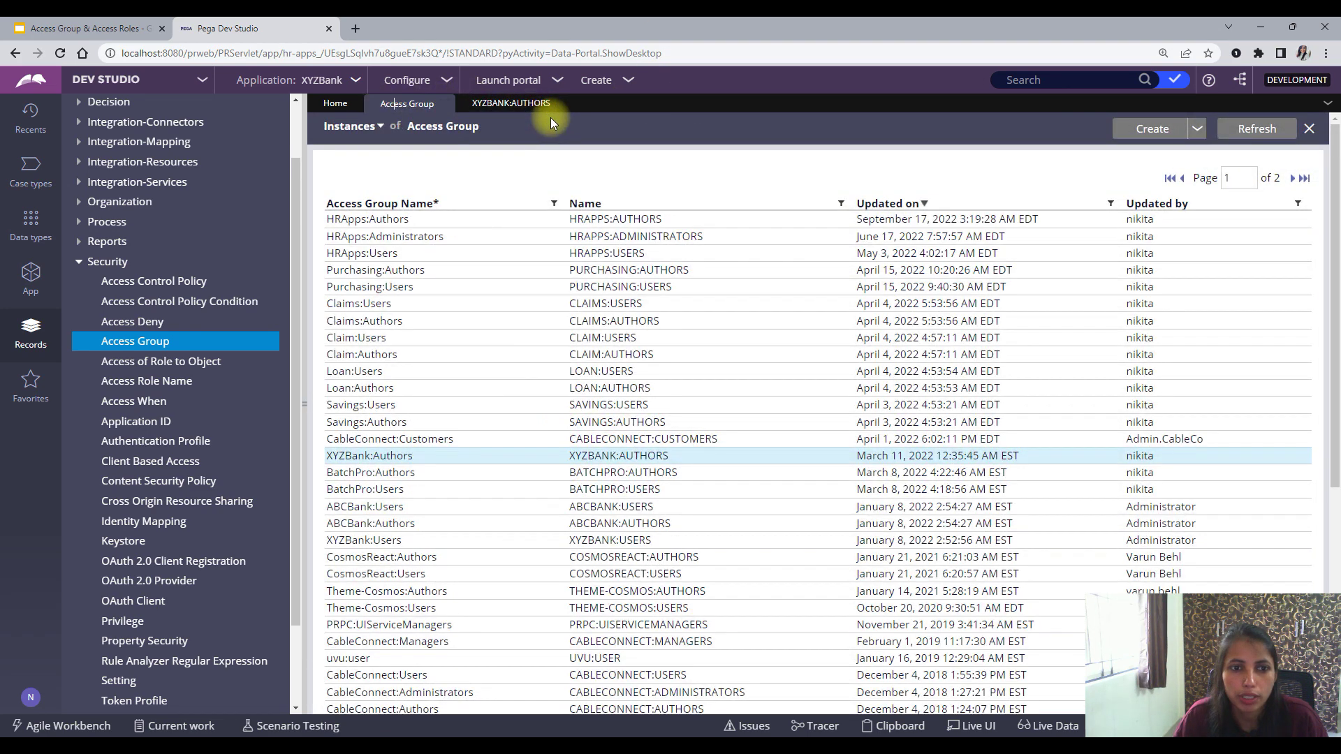
pyautogui.click(523, 105)
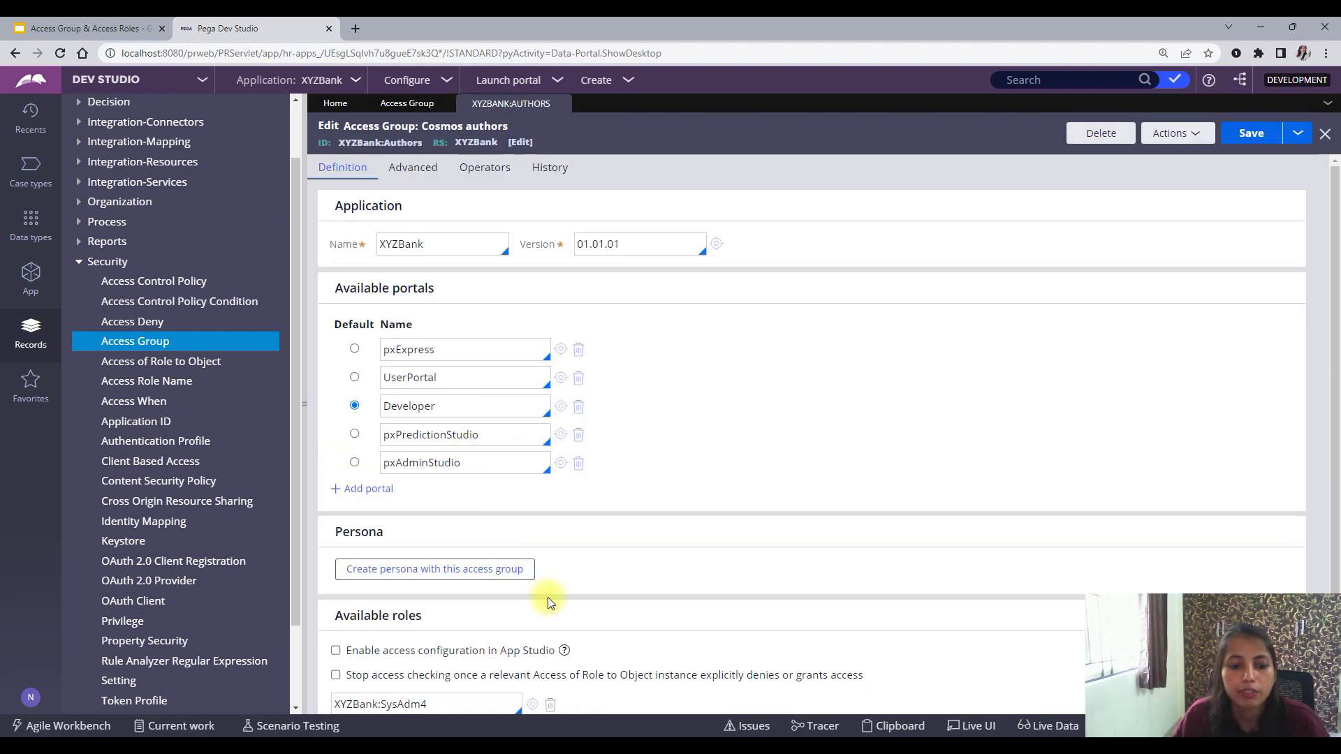
# Review the SysAdm4, SecurityAdministrator and PegaAPI roles available to the access group
pyautogui.scroll(-2, 547, 597)
pyautogui.tripleClick(414, 610)
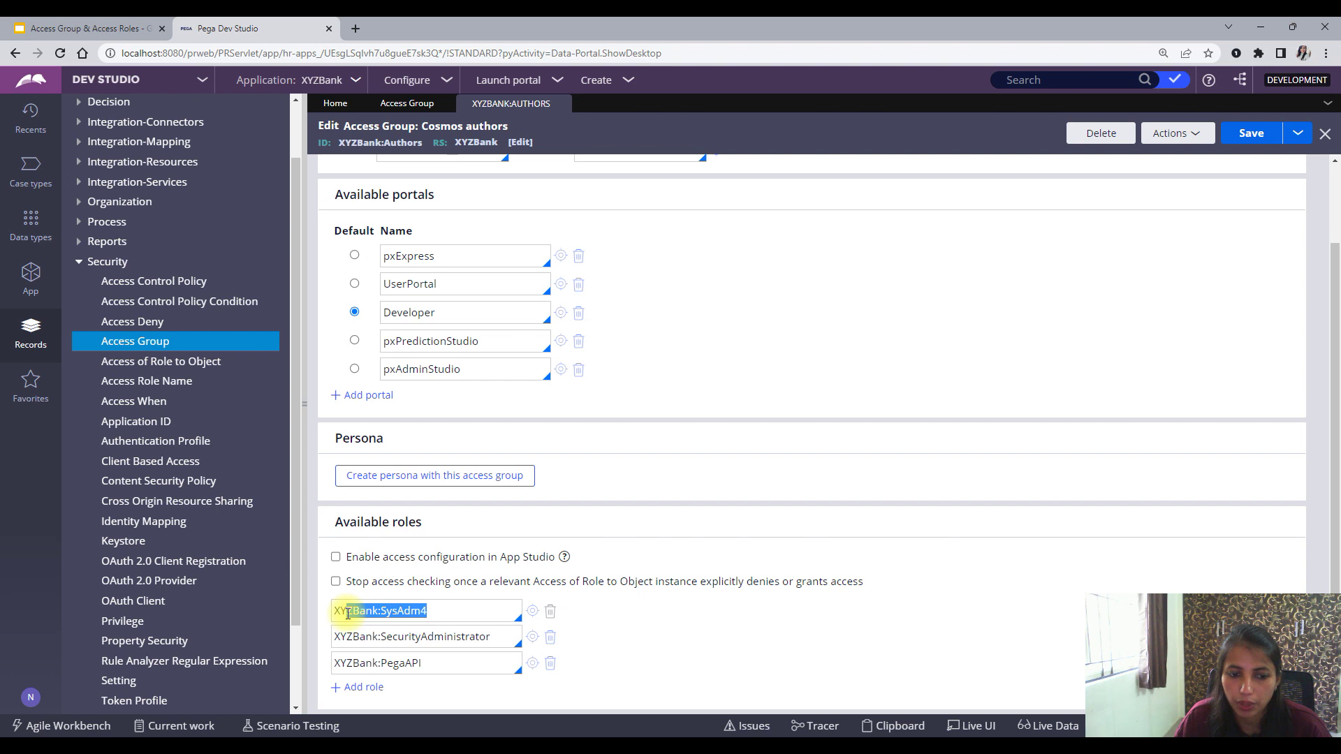
pyautogui.tripleClick(442, 635)
pyautogui.click(426, 663)
pyautogui.scroll(3, 353, 291)
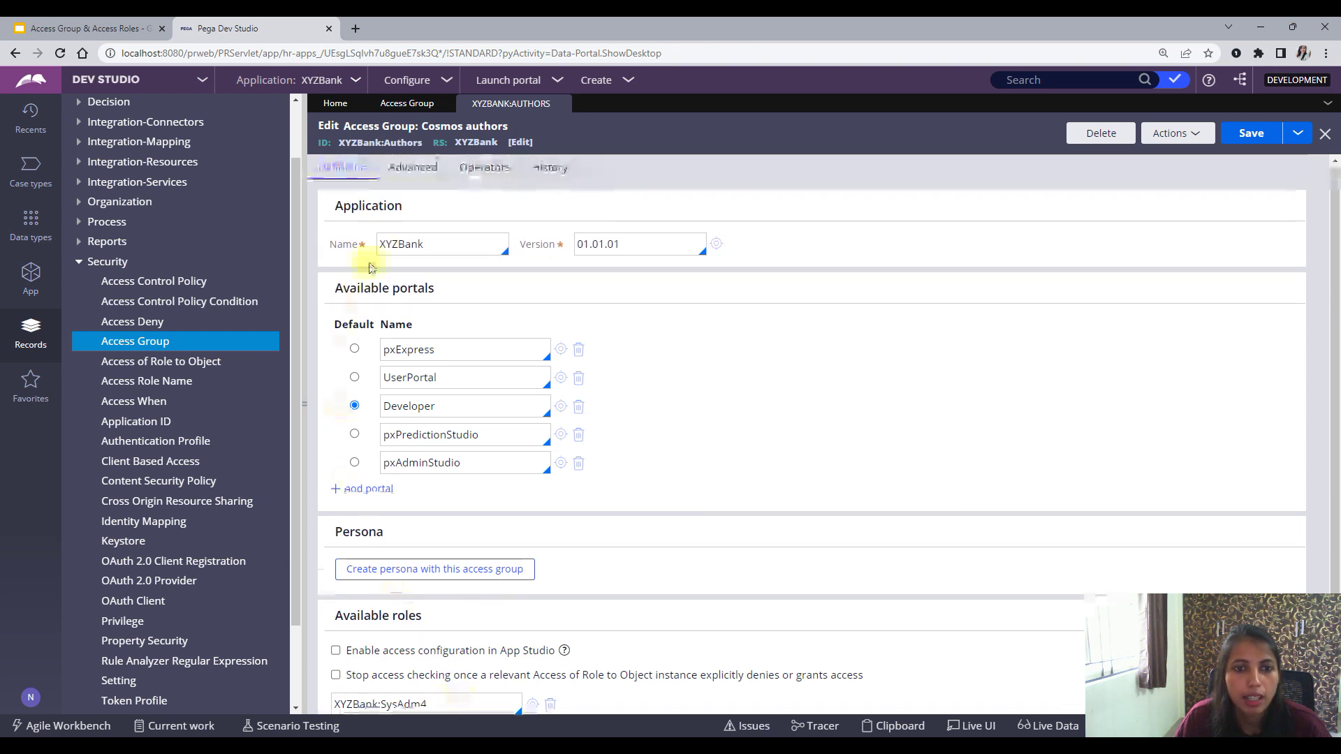
# Open the access group's advanced settings and examine the work pool assigned to it
pyautogui.click(416, 167)
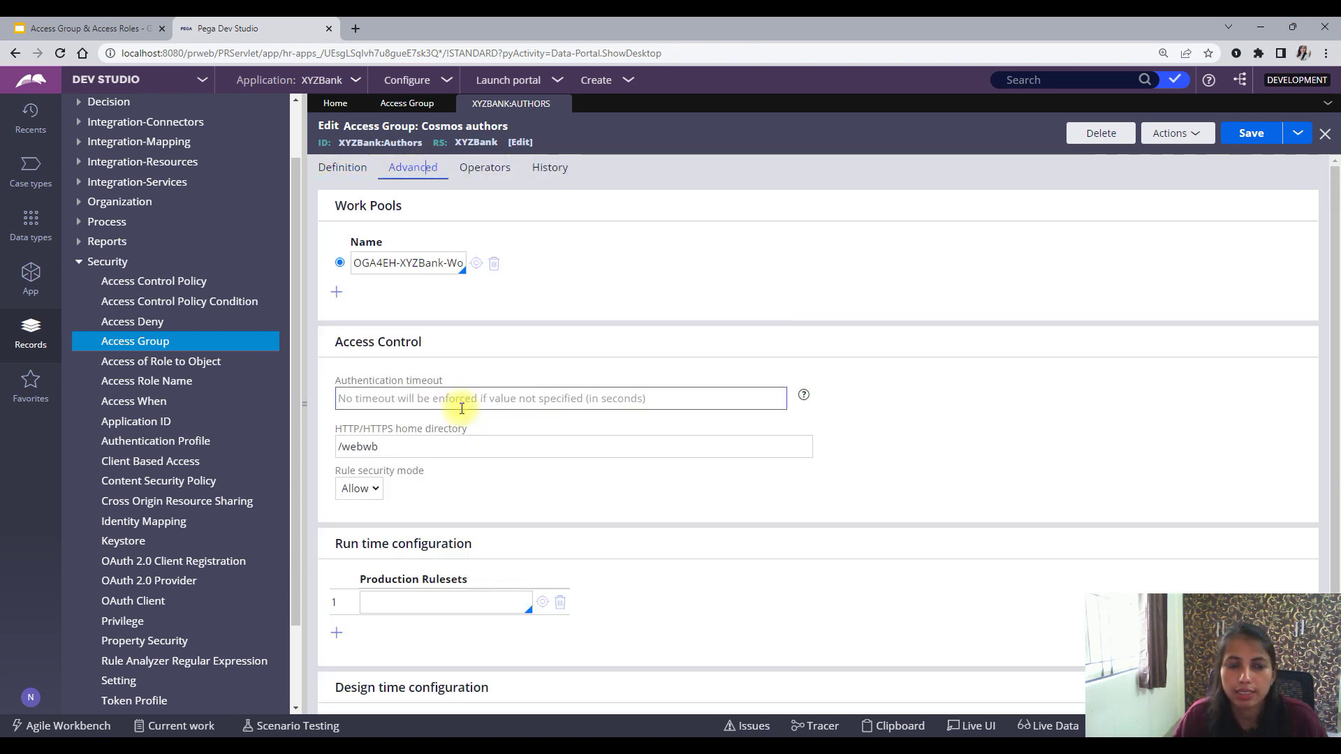
pyautogui.moveTo(362, 263); pyautogui.dragTo(584, 273)
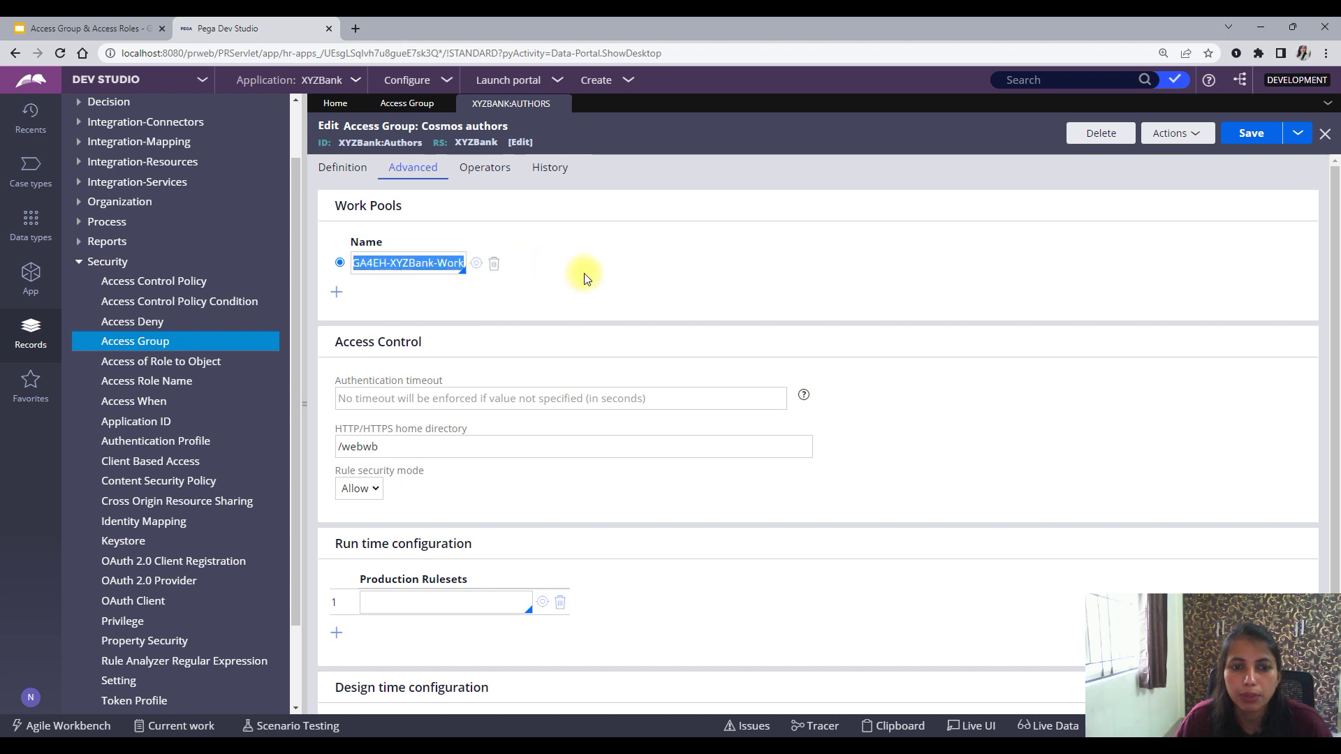
pyautogui.click(607, 286)
pyautogui.click(418, 263)
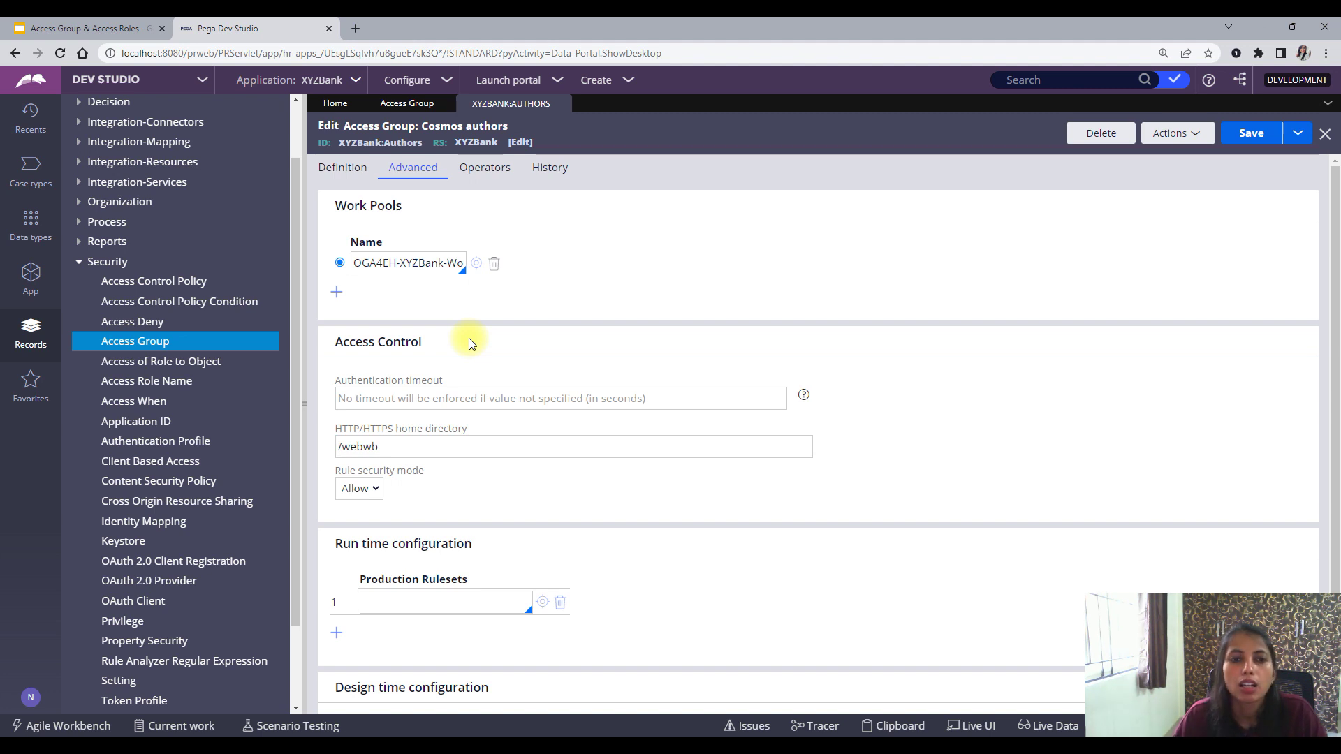
pyautogui.moveTo(387, 264); pyautogui.dragTo(662, 274)
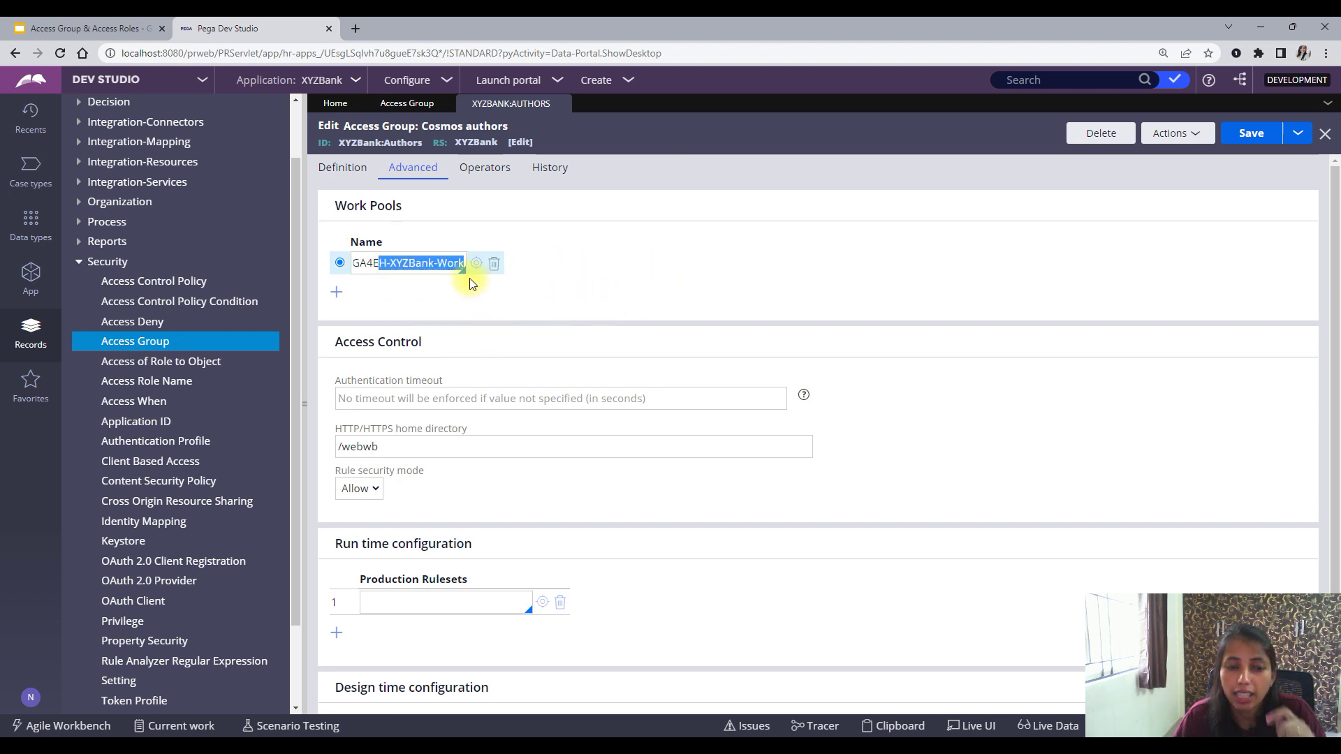
pyautogui.click(419, 265)
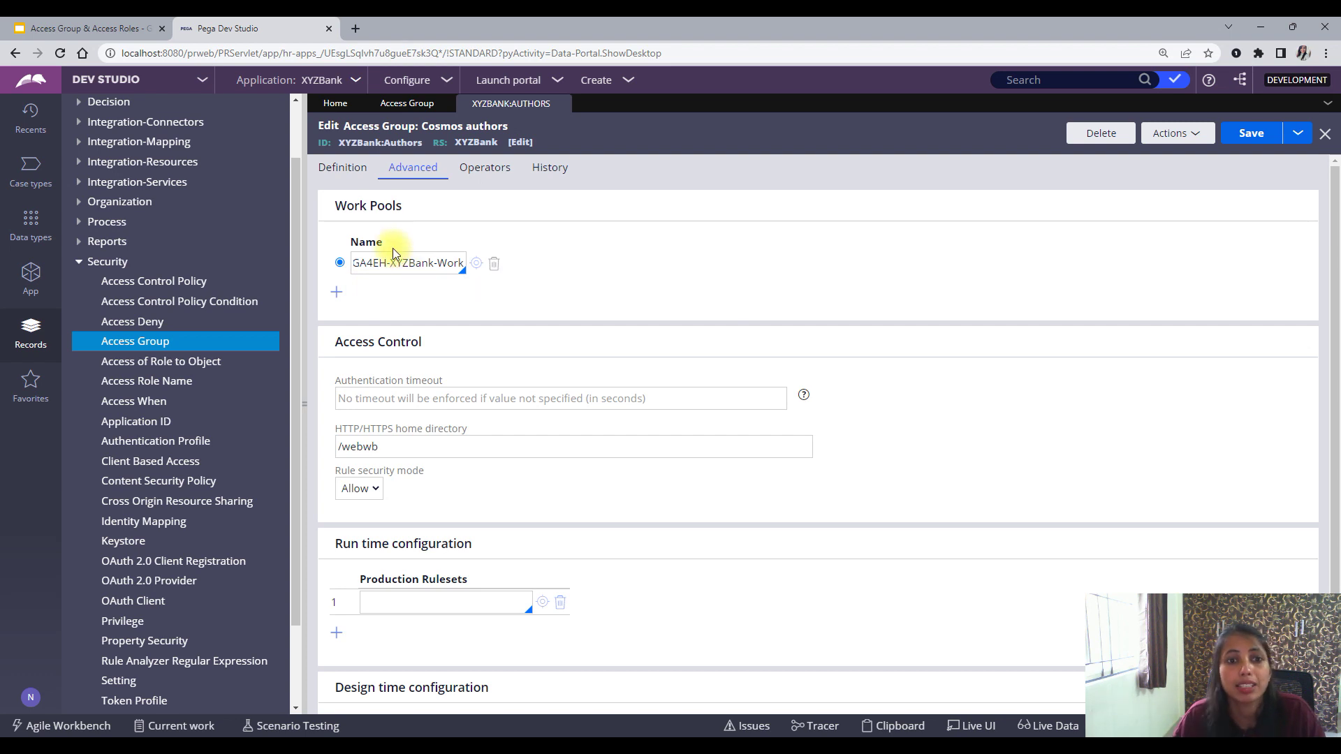
pyautogui.scroll(-1, 469, 361)
pyautogui.scroll(1, 460, 461)
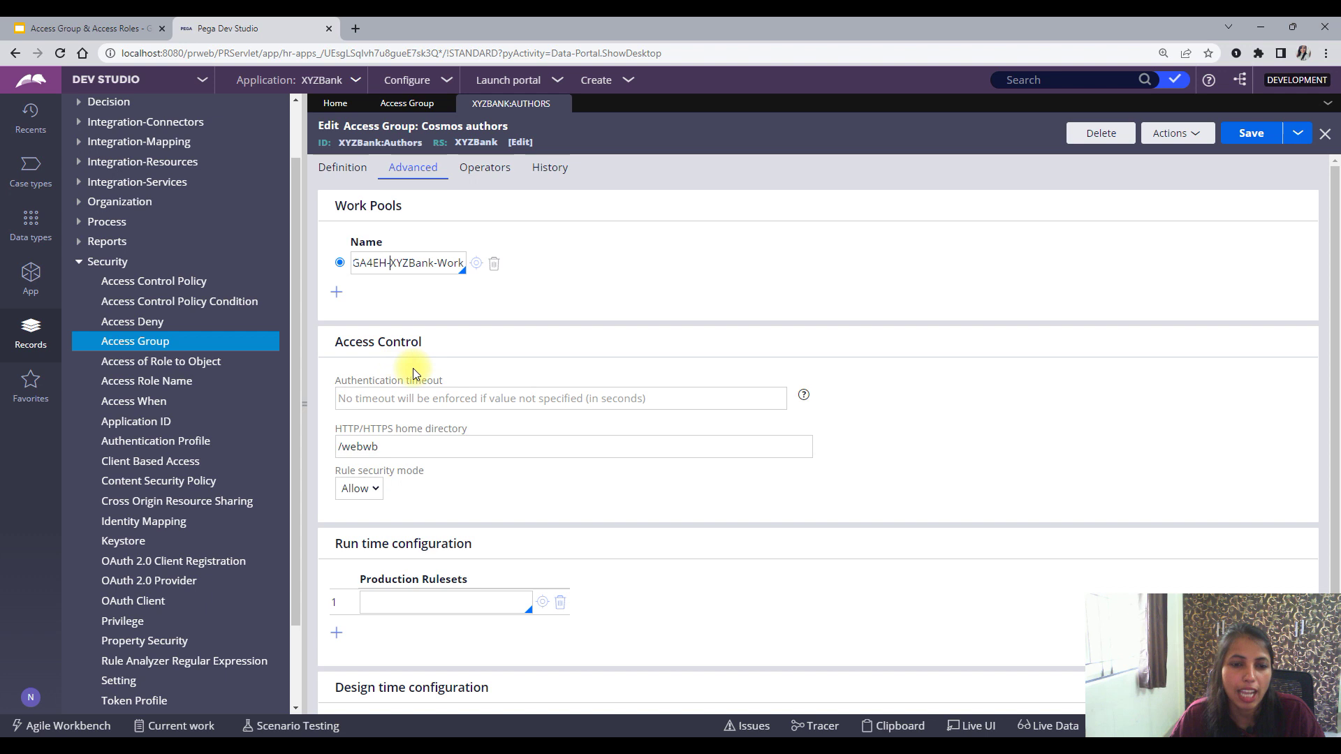
# Examine the access group's access control settings, including the authentication timeout, and its run-time production rulesets
pyautogui.click(426, 344)
pyautogui.scroll(-1, 440, 447)
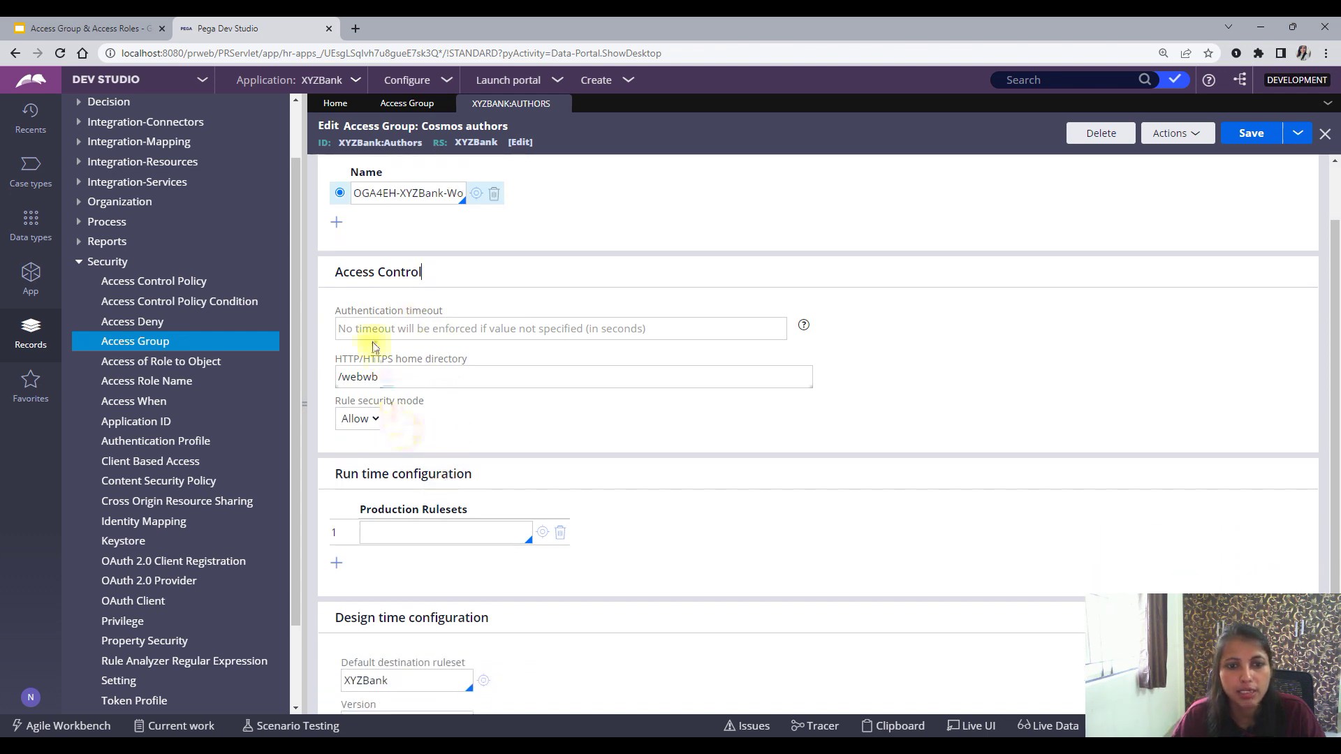
pyautogui.click(373, 329)
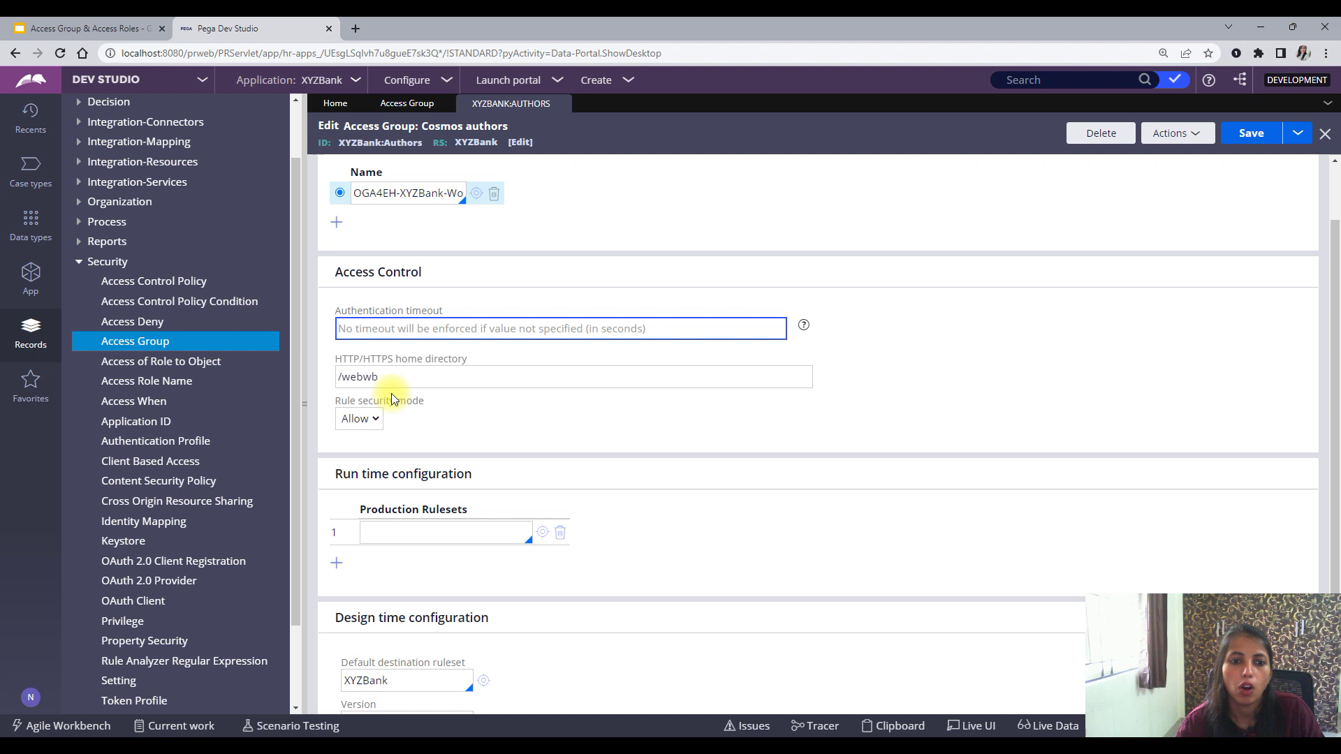
pyautogui.scroll(-1, 390, 392)
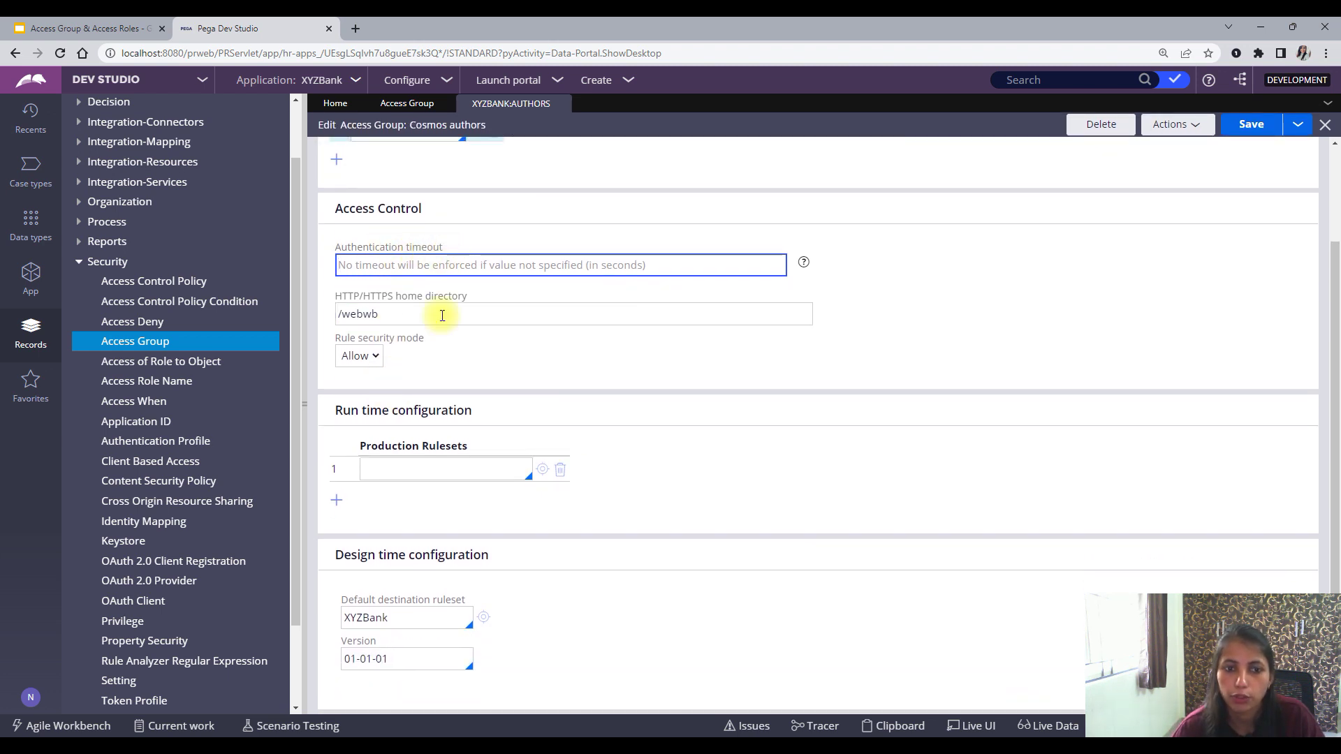
pyautogui.click(455, 477)
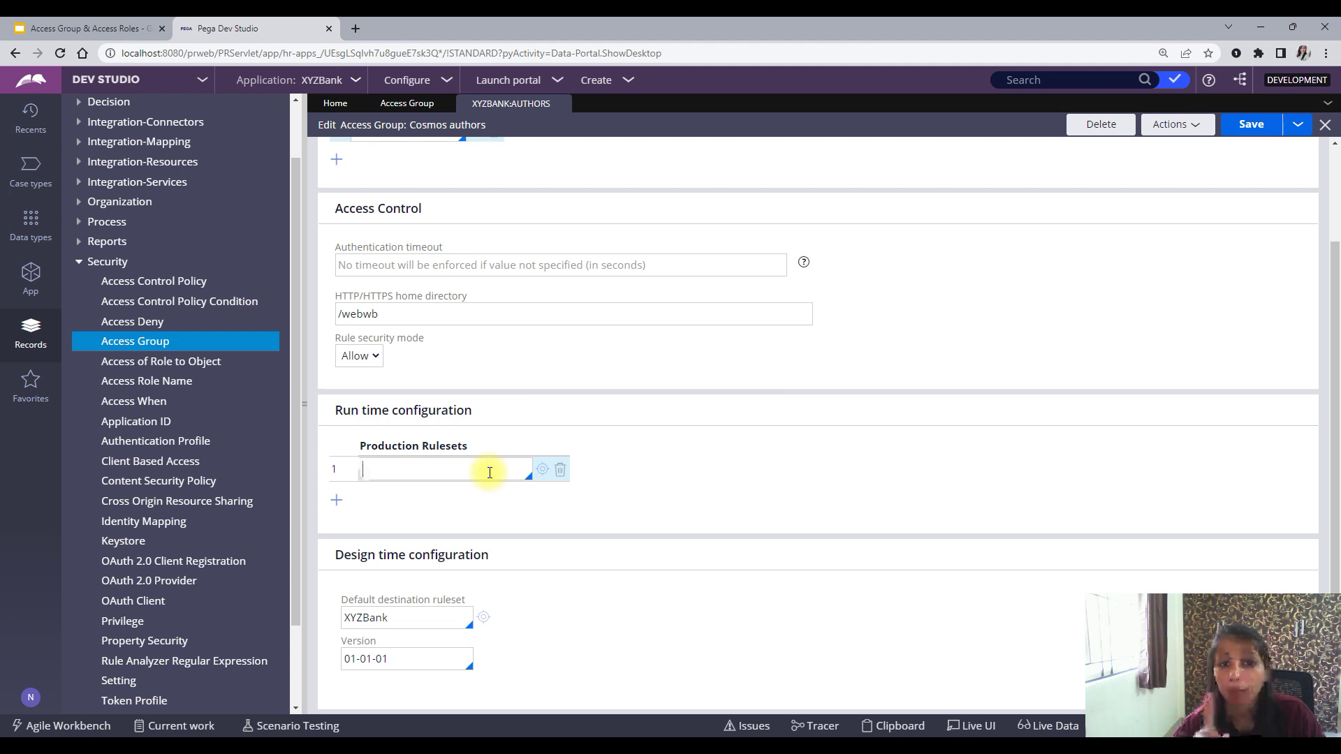
# Open the XYZBank application definition and expand its advanced settings to find the production rulesets
pyautogui.click(323, 82)
pyautogui.click(340, 116)
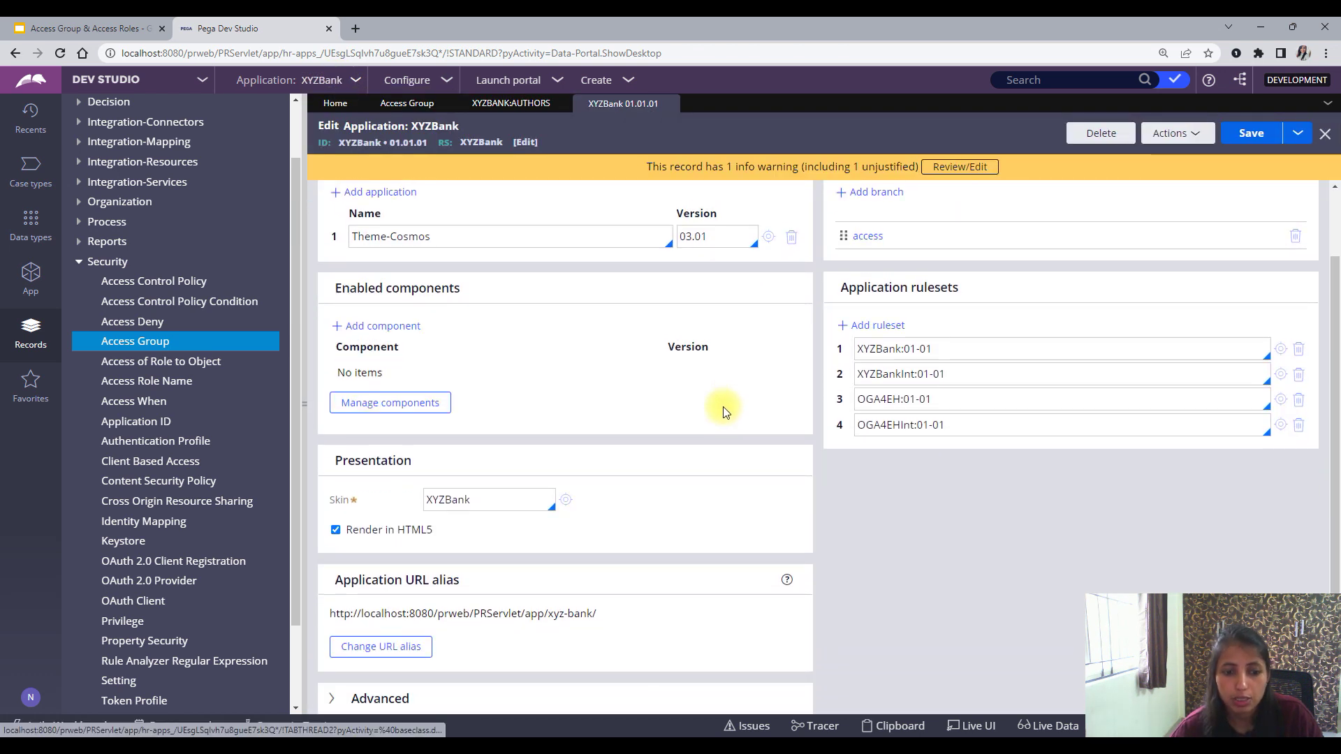
pyautogui.click(337, 694)
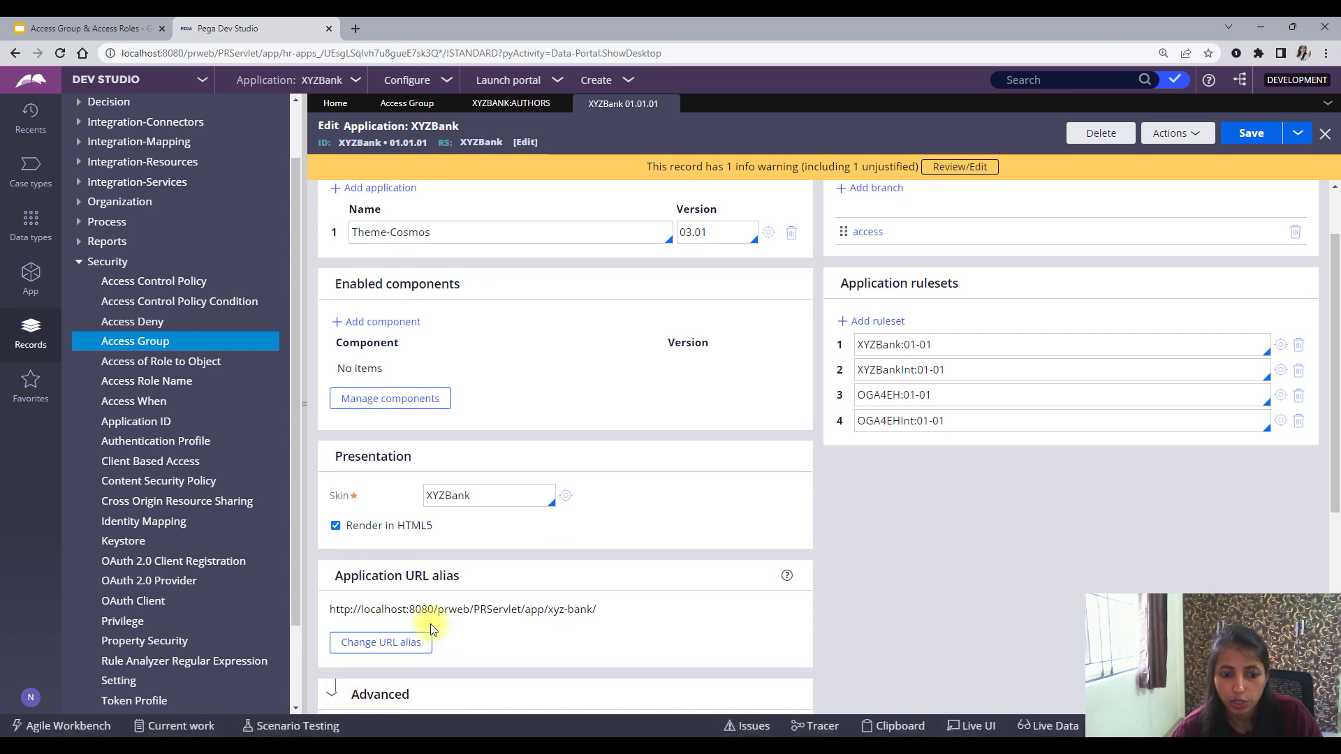
pyautogui.scroll(-5, 459, 660)
pyautogui.scroll(5, 425, 503)
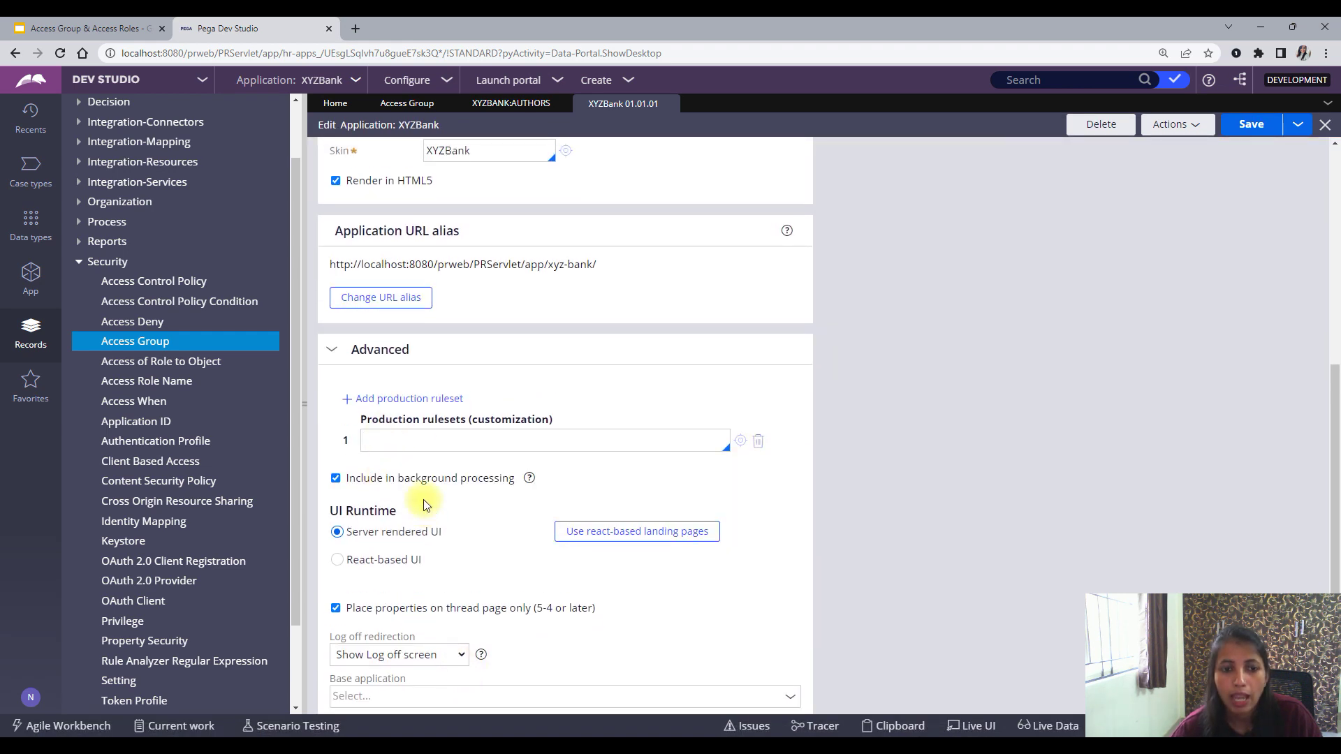
# Compare the production rulesets entry in the XYZBank:Authors access group with the one in the XYZBank application definition
pyautogui.click(516, 104)
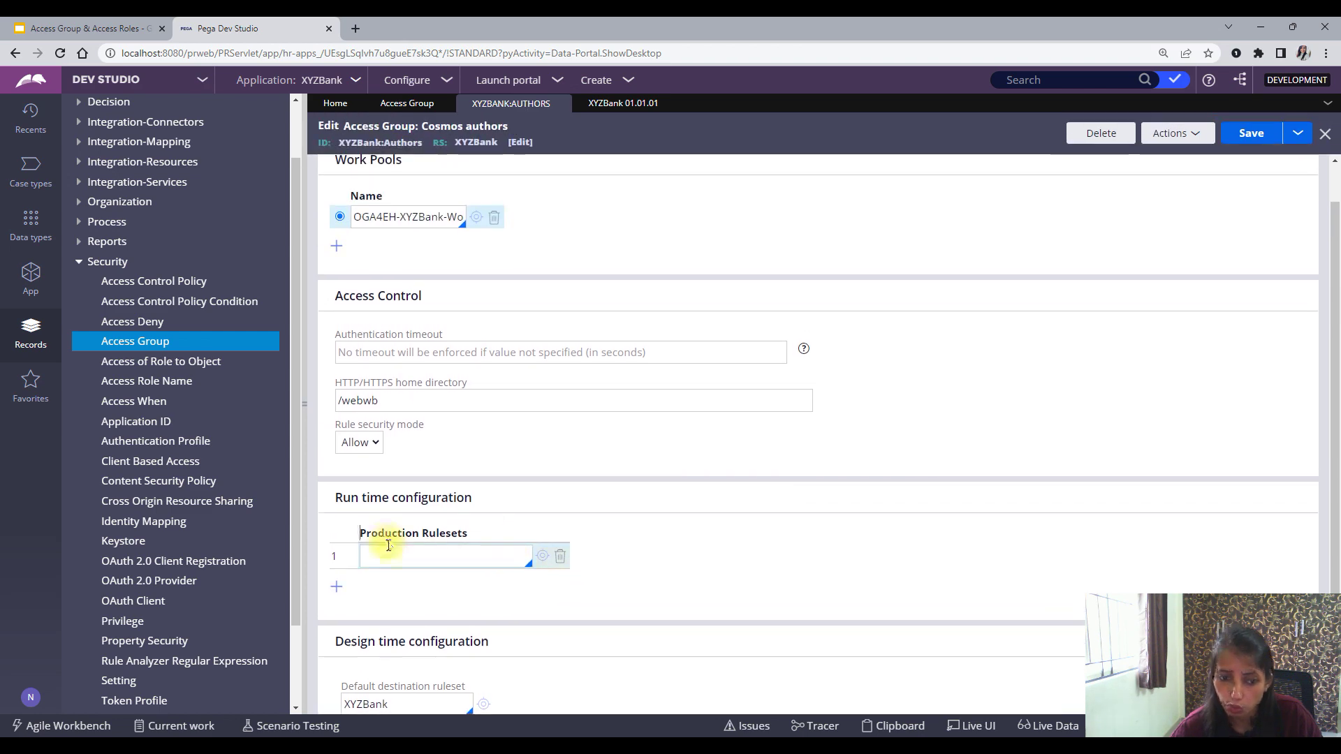
pyautogui.click(613, 106)
pyautogui.scroll(-5, 733, 496)
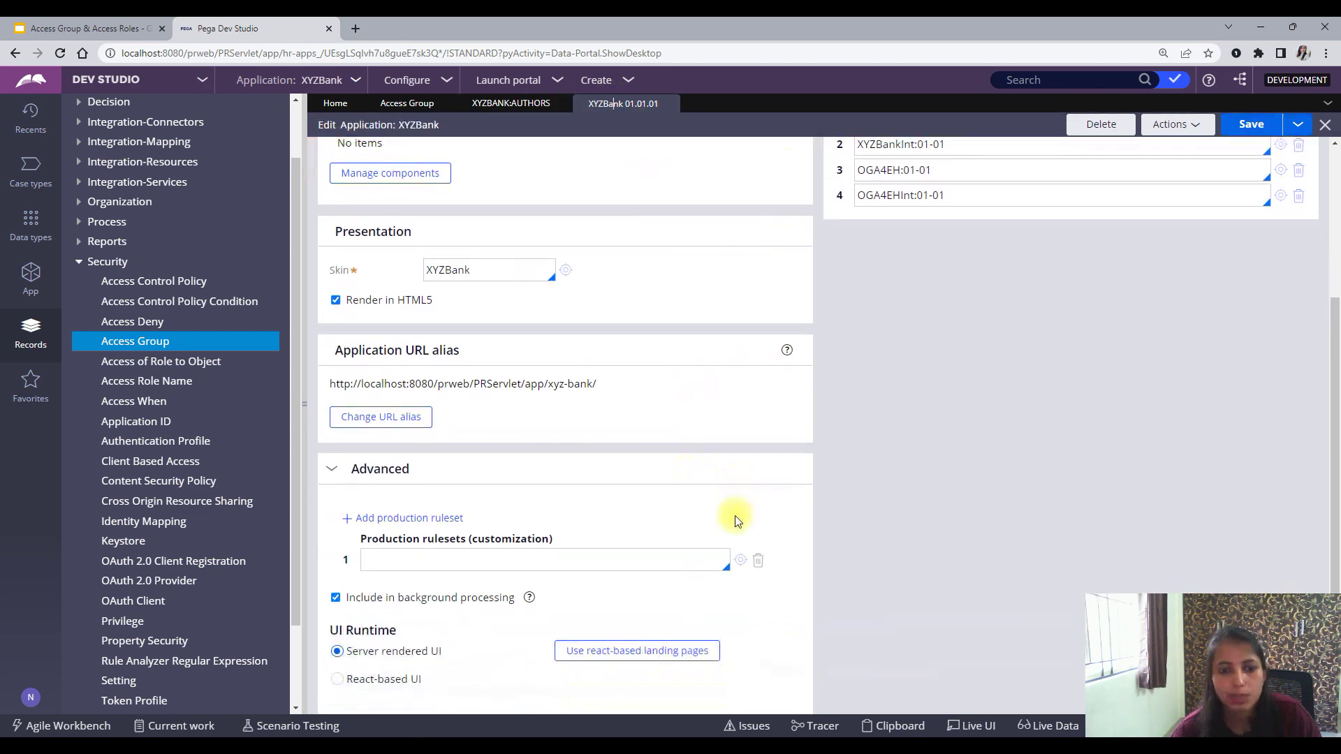
pyautogui.click(405, 421)
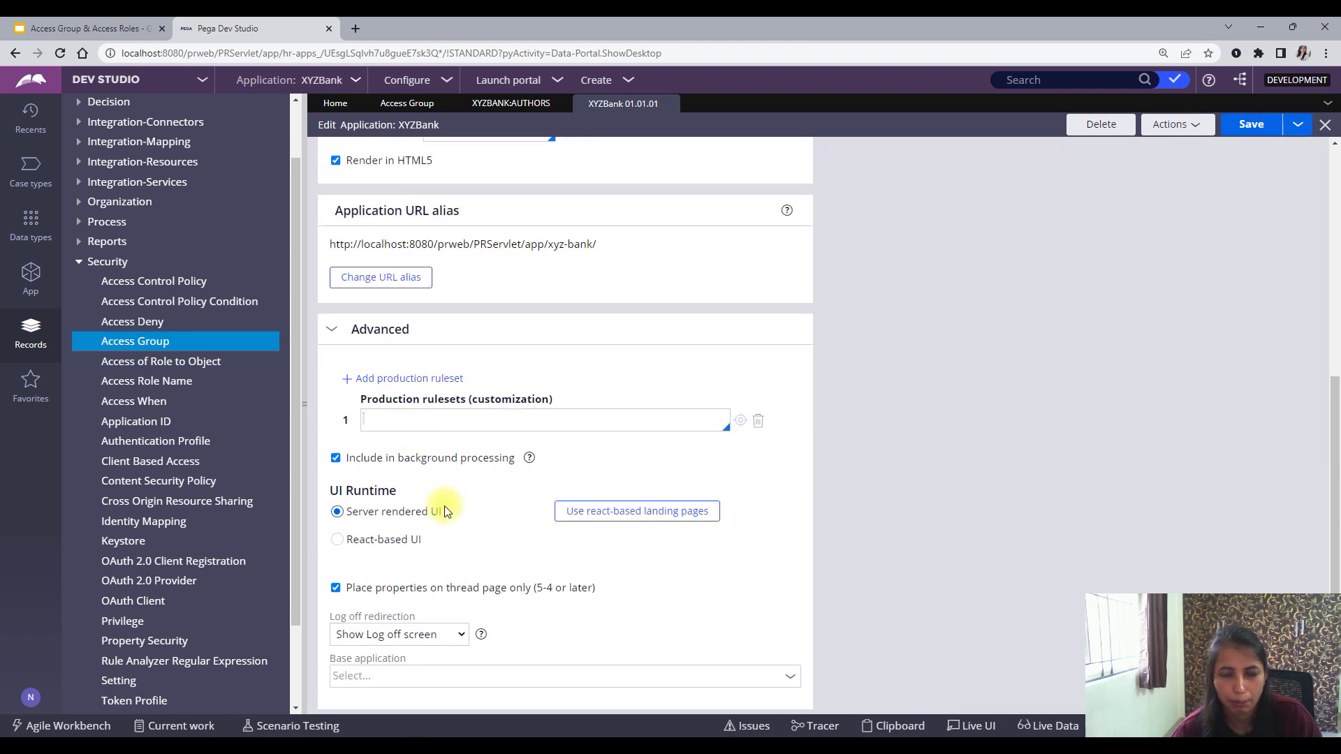
pyautogui.click(507, 105)
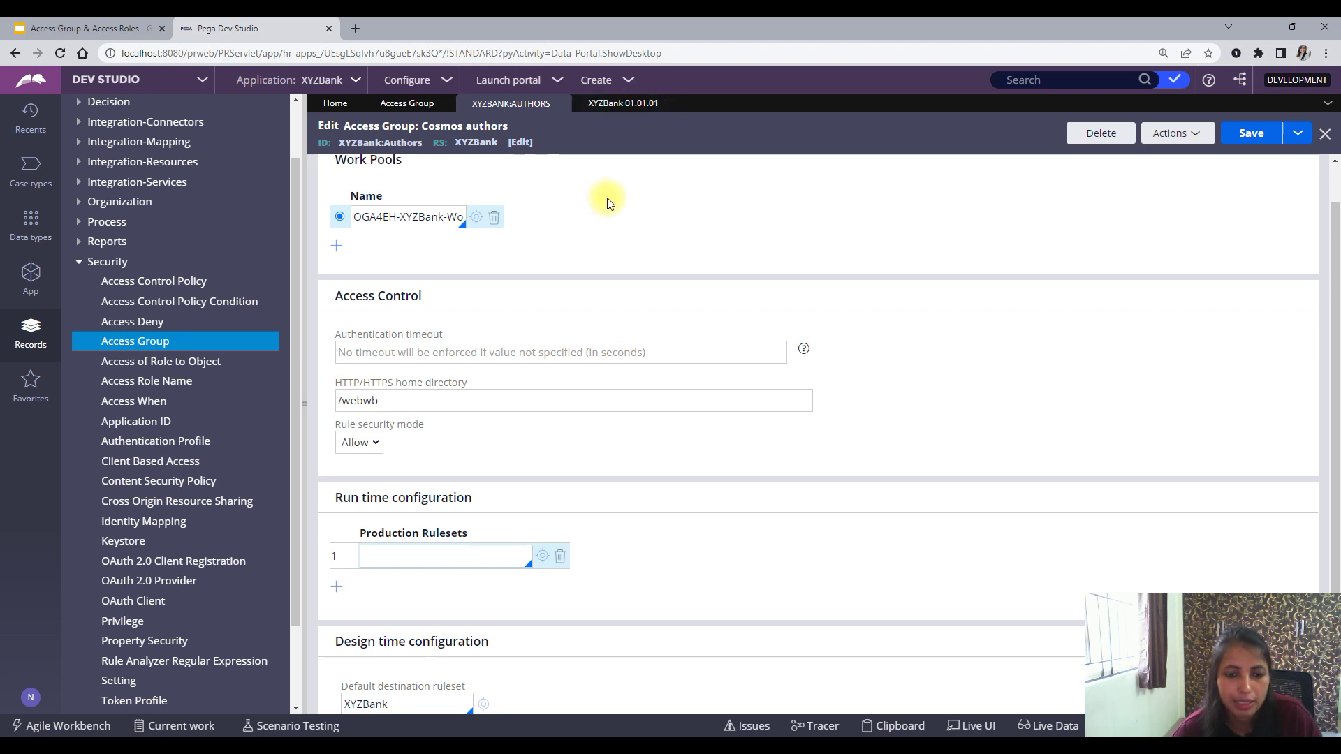
pyautogui.scroll(-2, 450, 585)
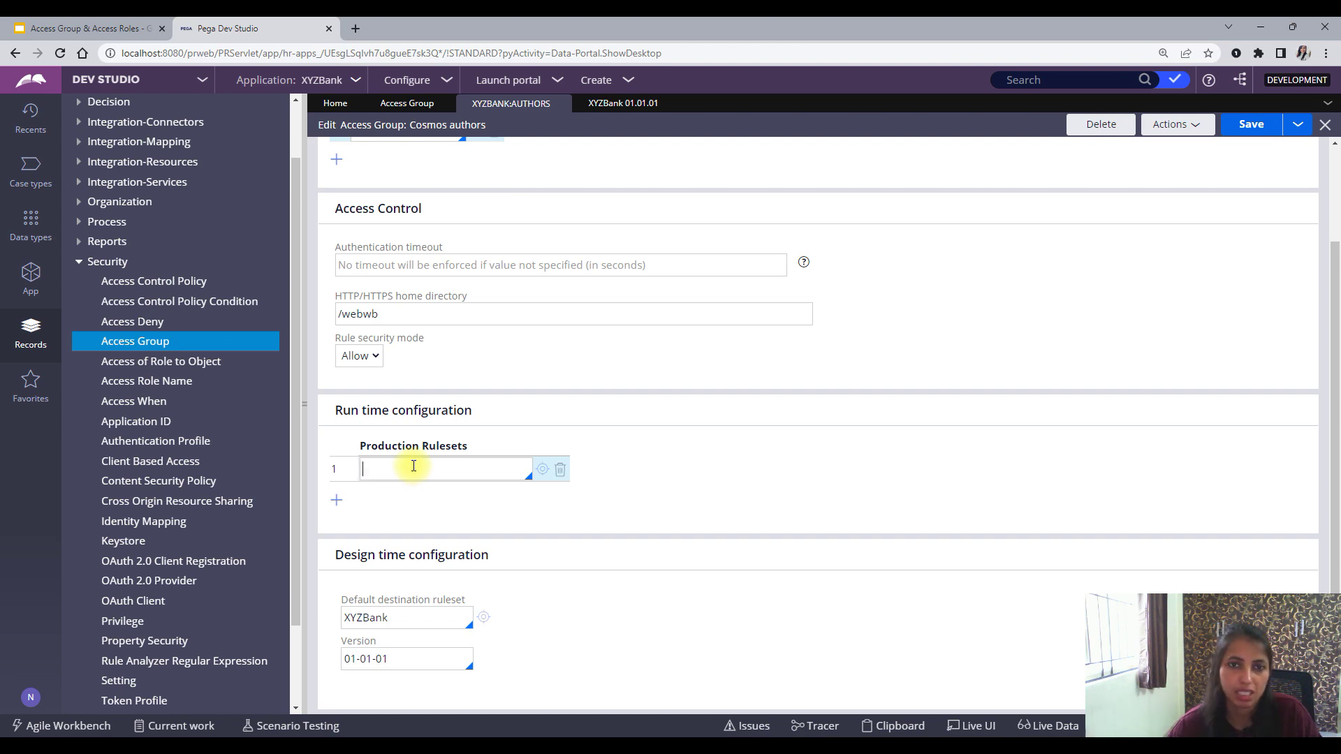
# Open the list of operators assigned to the XYZBank:Authors access group
pyautogui.scroll(3, 413, 466)
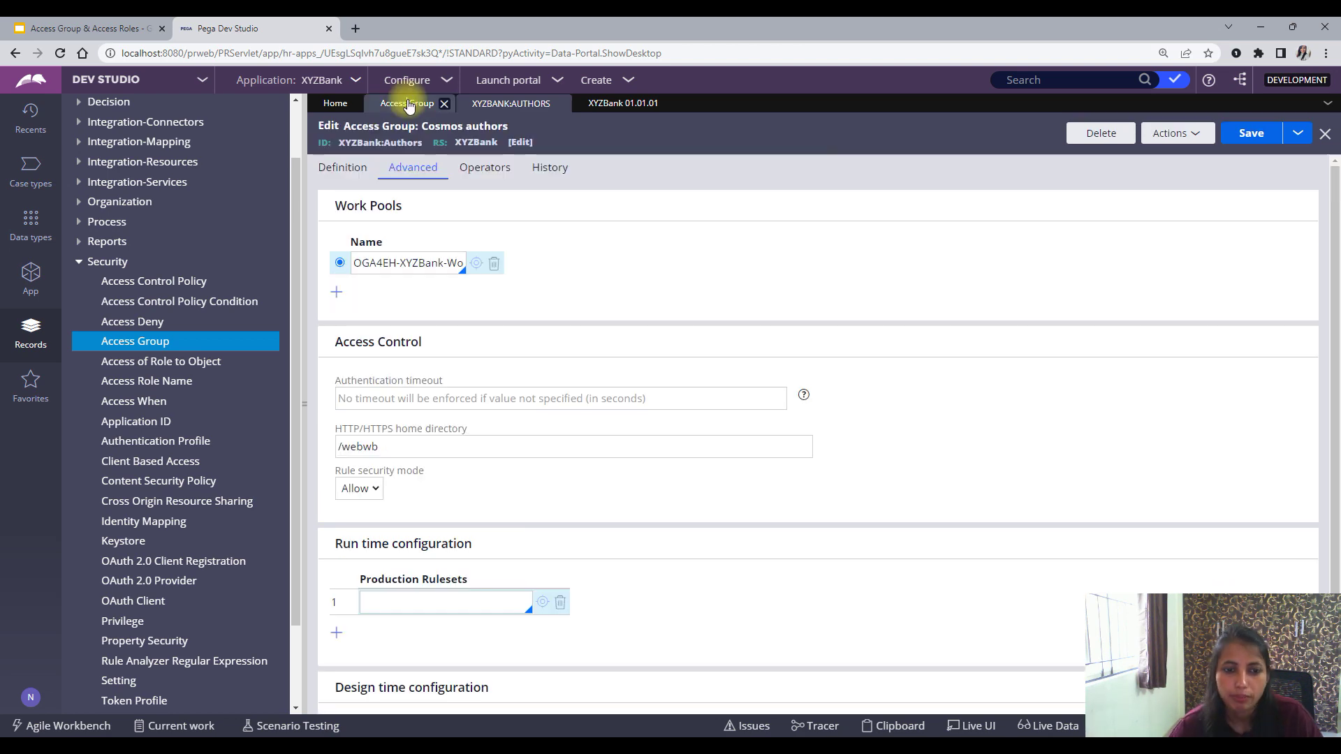
pyautogui.click(407, 102)
pyautogui.click(481, 103)
pyautogui.scroll(-2, 470, 494)
pyautogui.scroll(3, 475, 493)
pyautogui.click(485, 167)
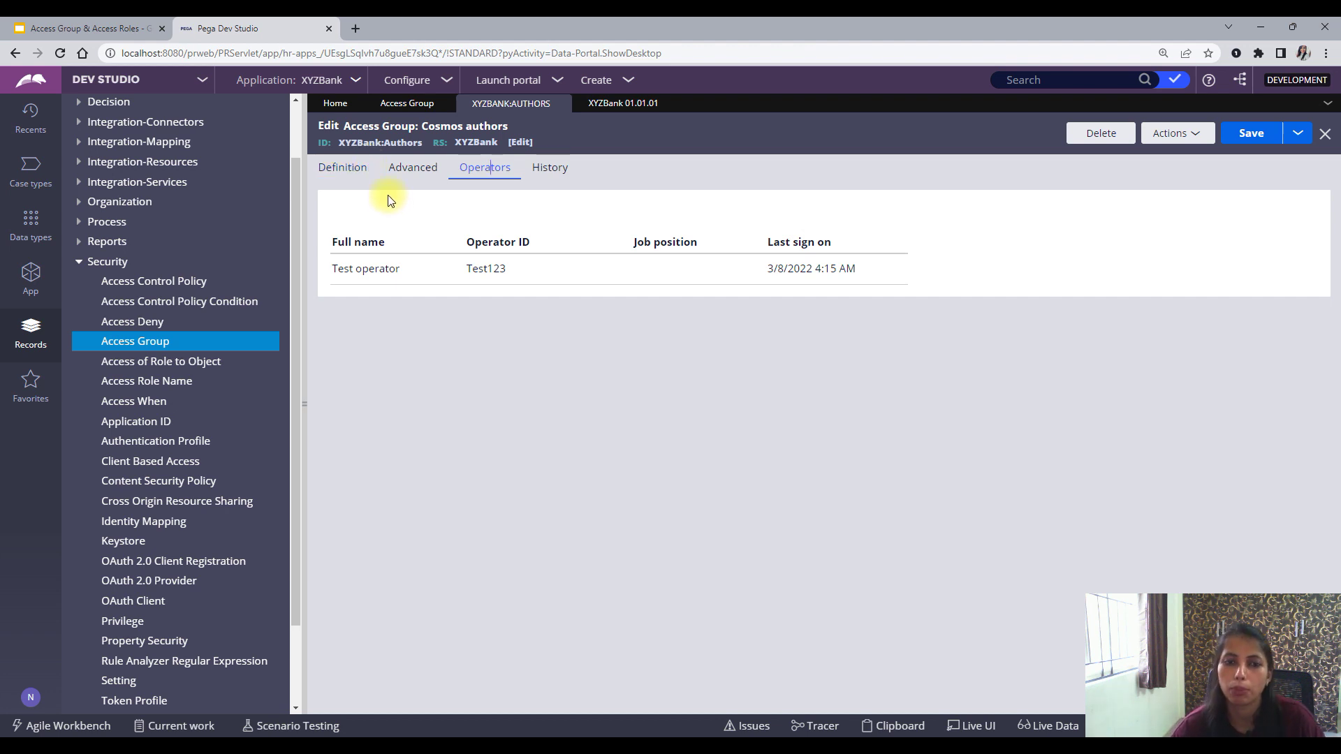
# Return to the access group's definition and close the open operator record and the XYZBank application definition
pyautogui.click(429, 256)
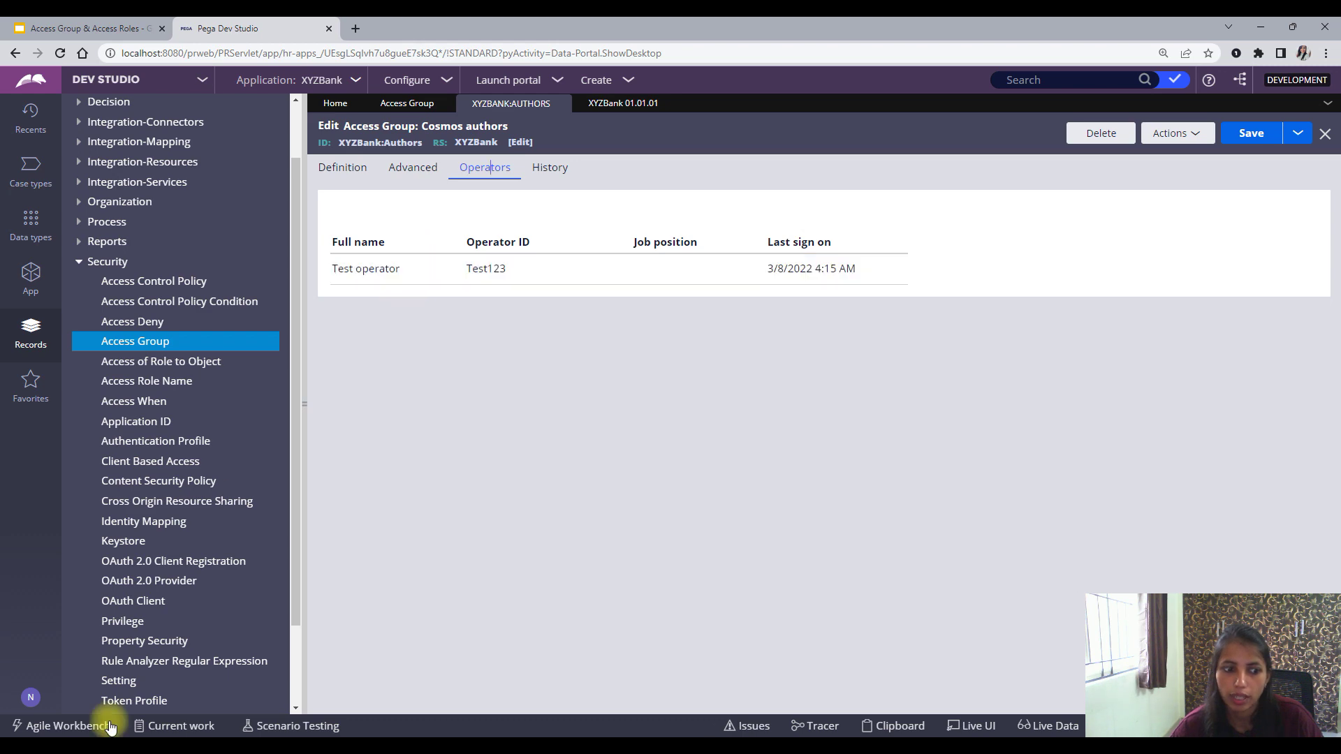
pyautogui.click(362, 171)
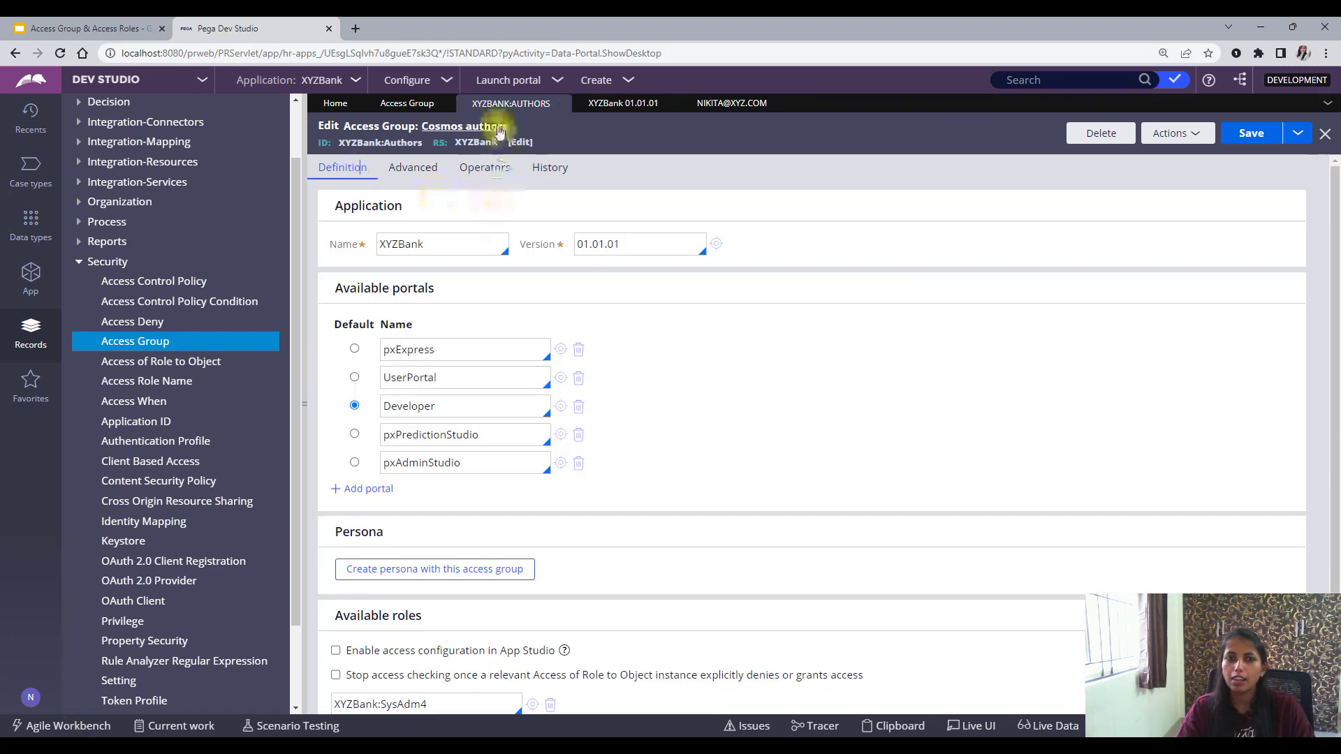
pyautogui.click(412, 106)
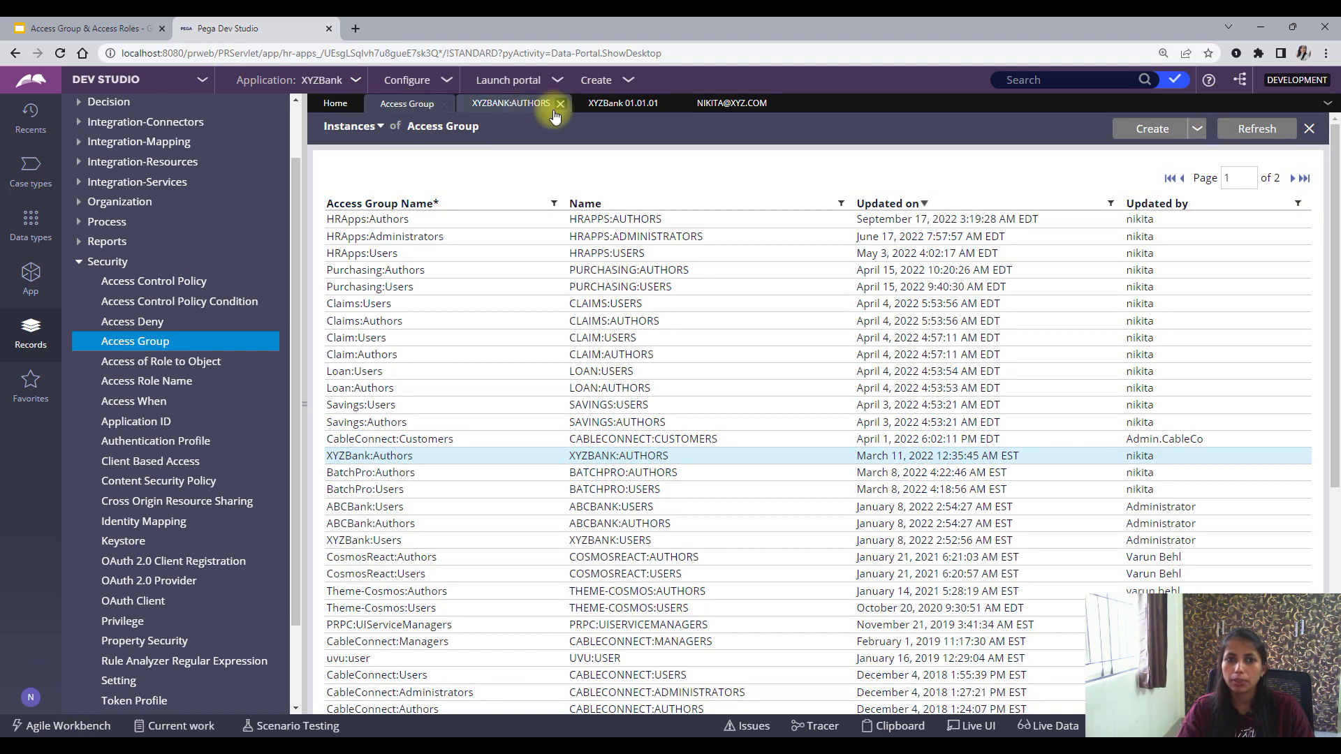
pyautogui.click(513, 103)
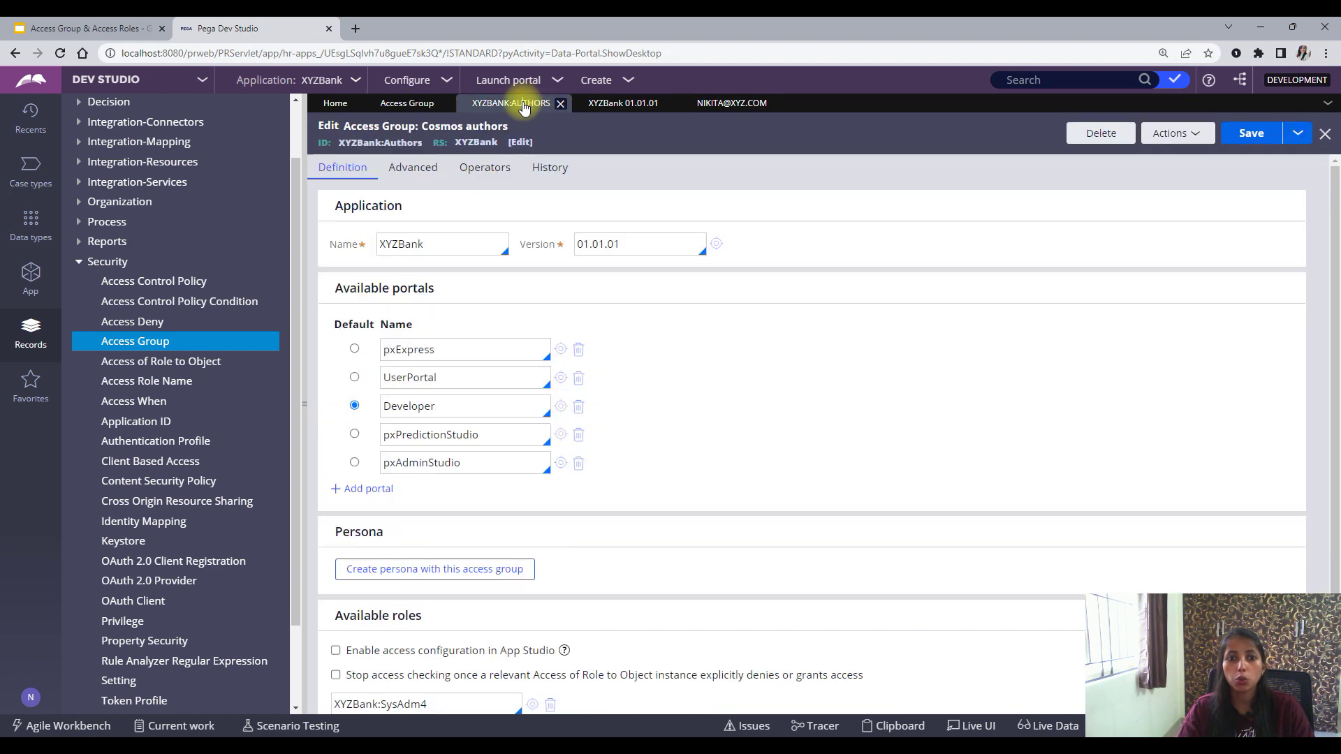
pyautogui.click(681, 103)
pyautogui.click(678, 104)
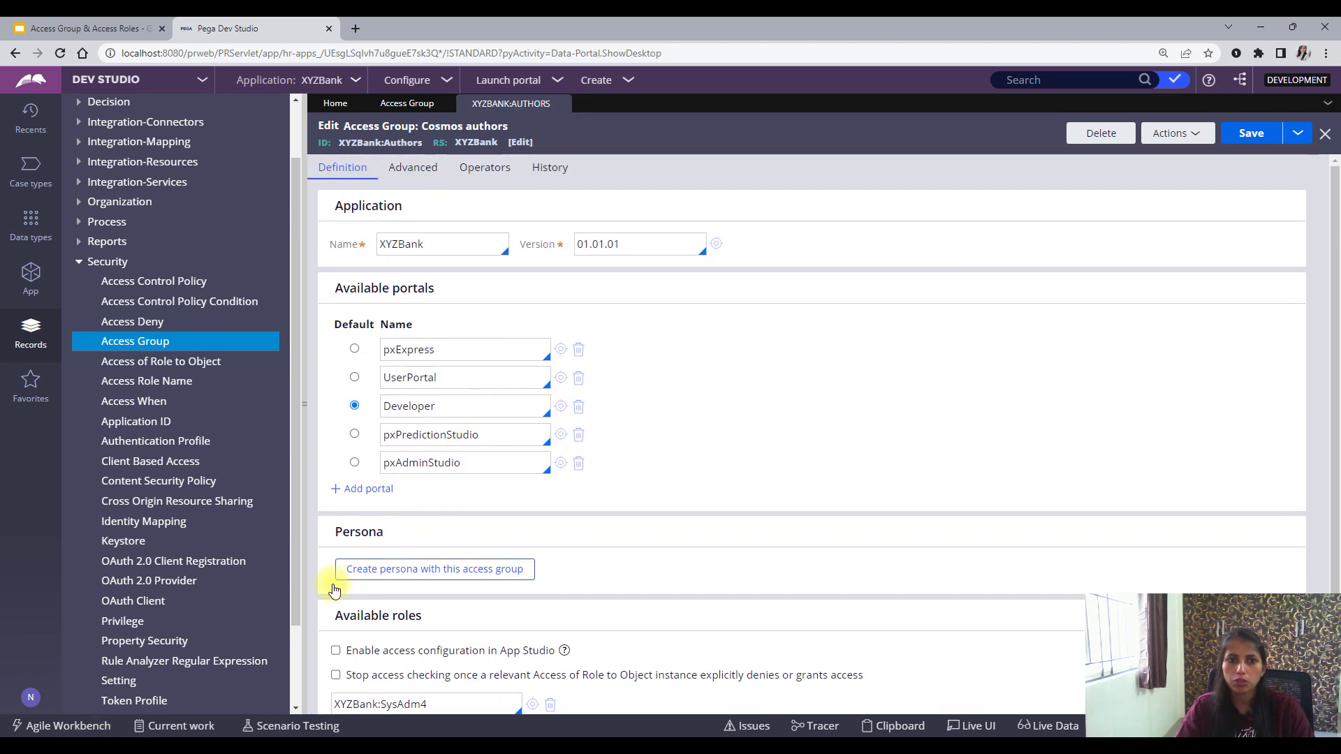
# Reopen XYZBank:Authors from the access group instances and review its available portals and roles
pyautogui.click(401, 106)
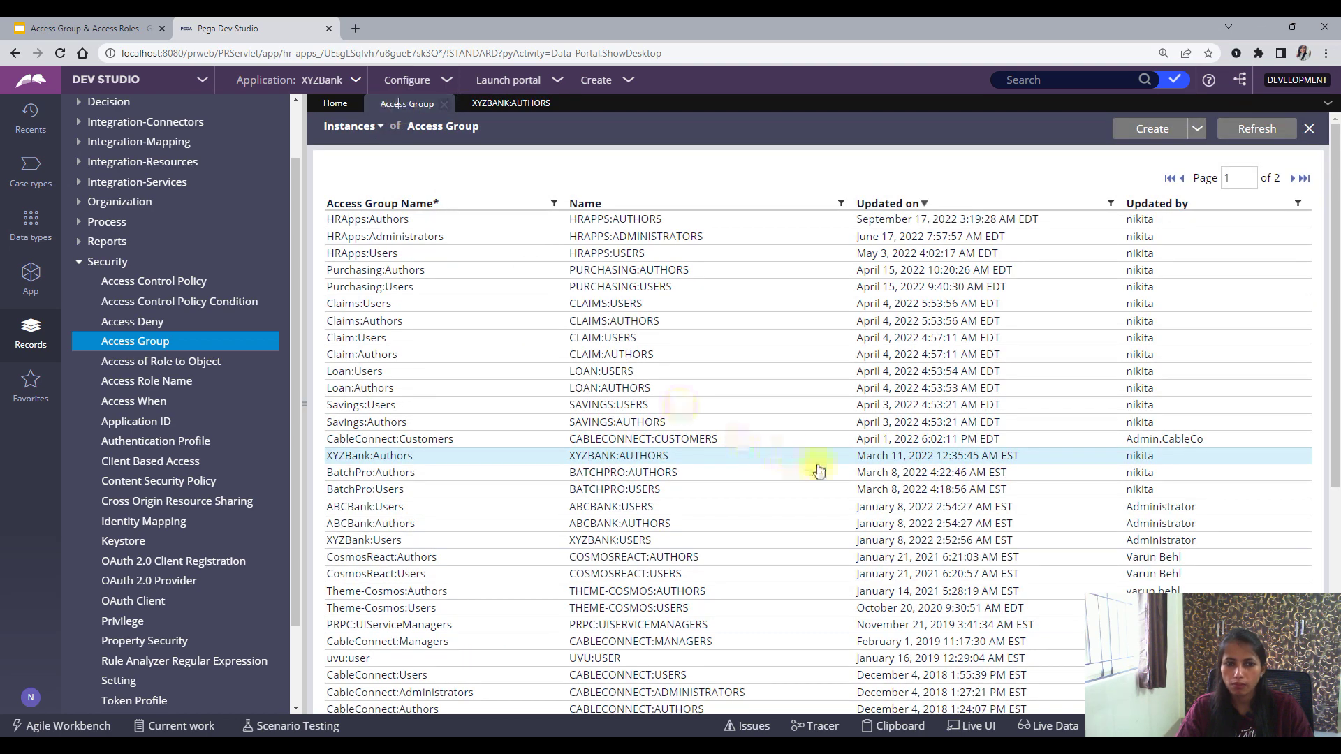
pyautogui.click(638, 455)
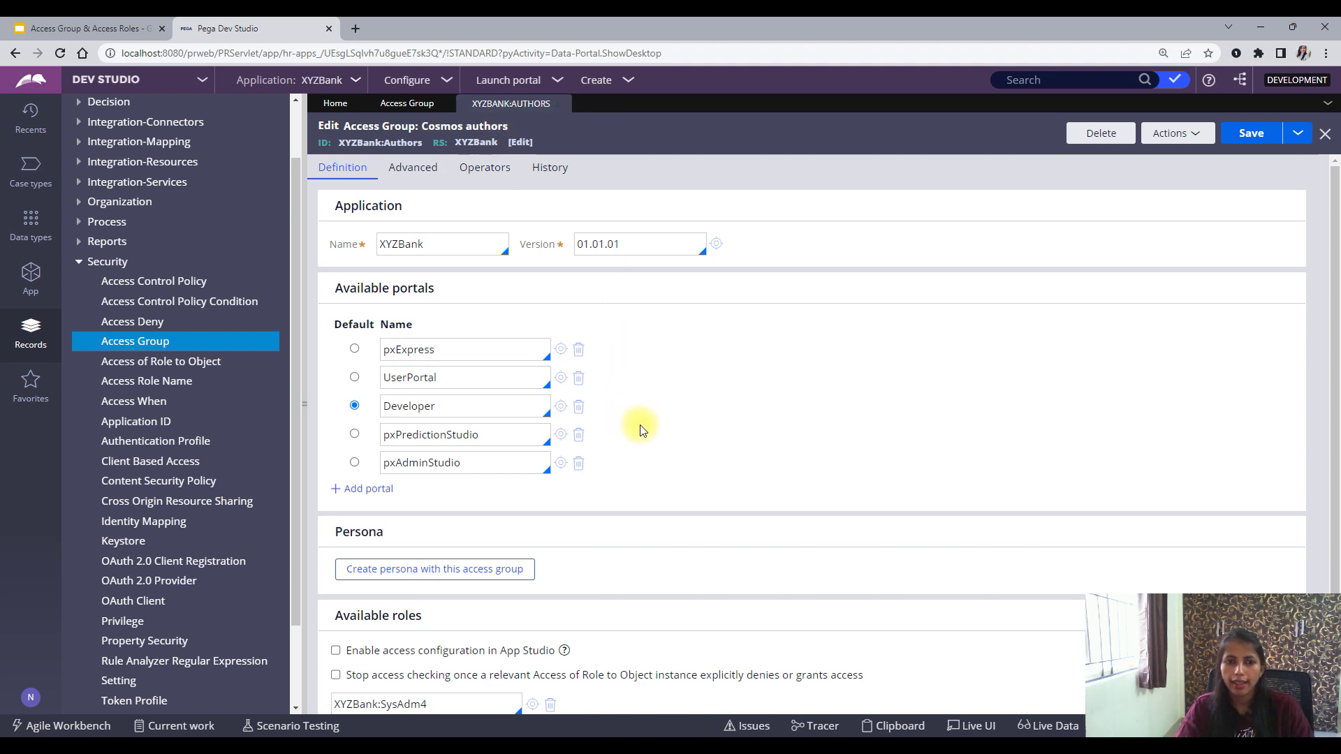
pyautogui.scroll(-1, 642, 429)
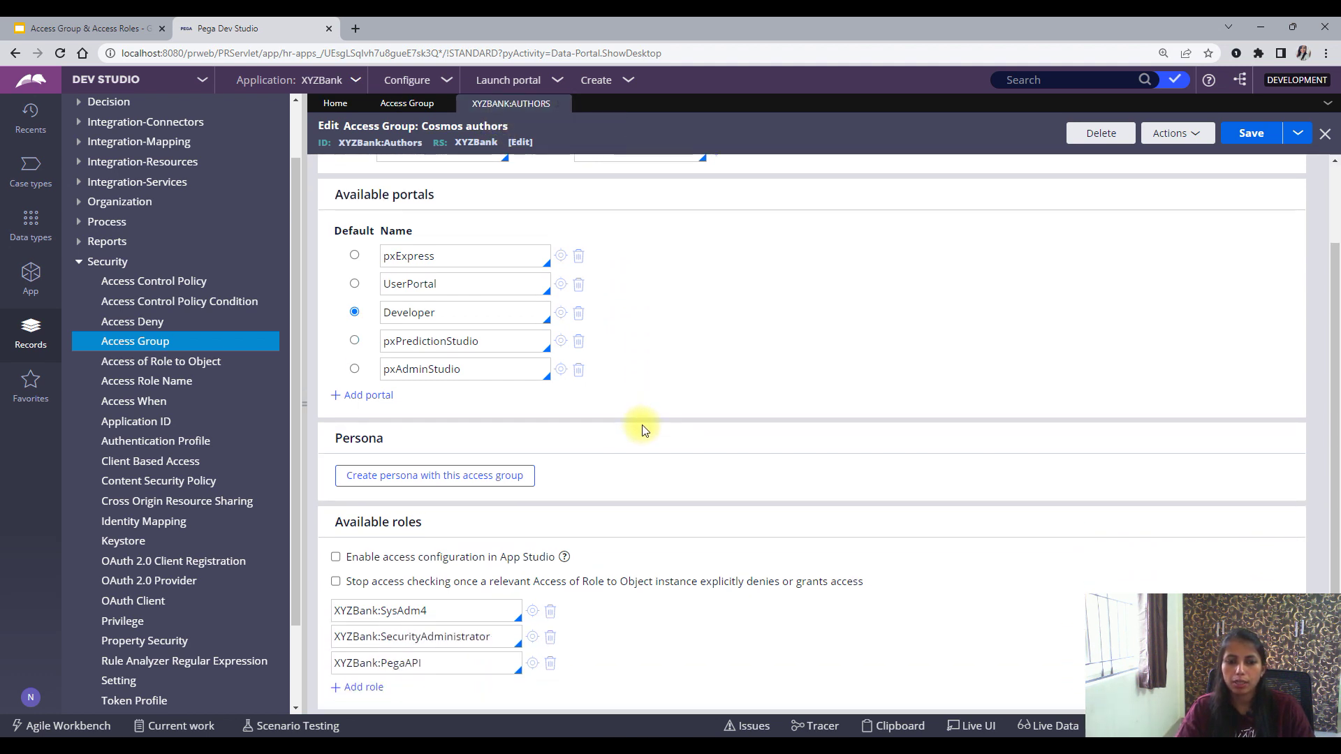
pyautogui.scroll(1, 631, 548)
pyautogui.scroll(-1, 630, 547)
pyautogui.scroll(1, 559, 565)
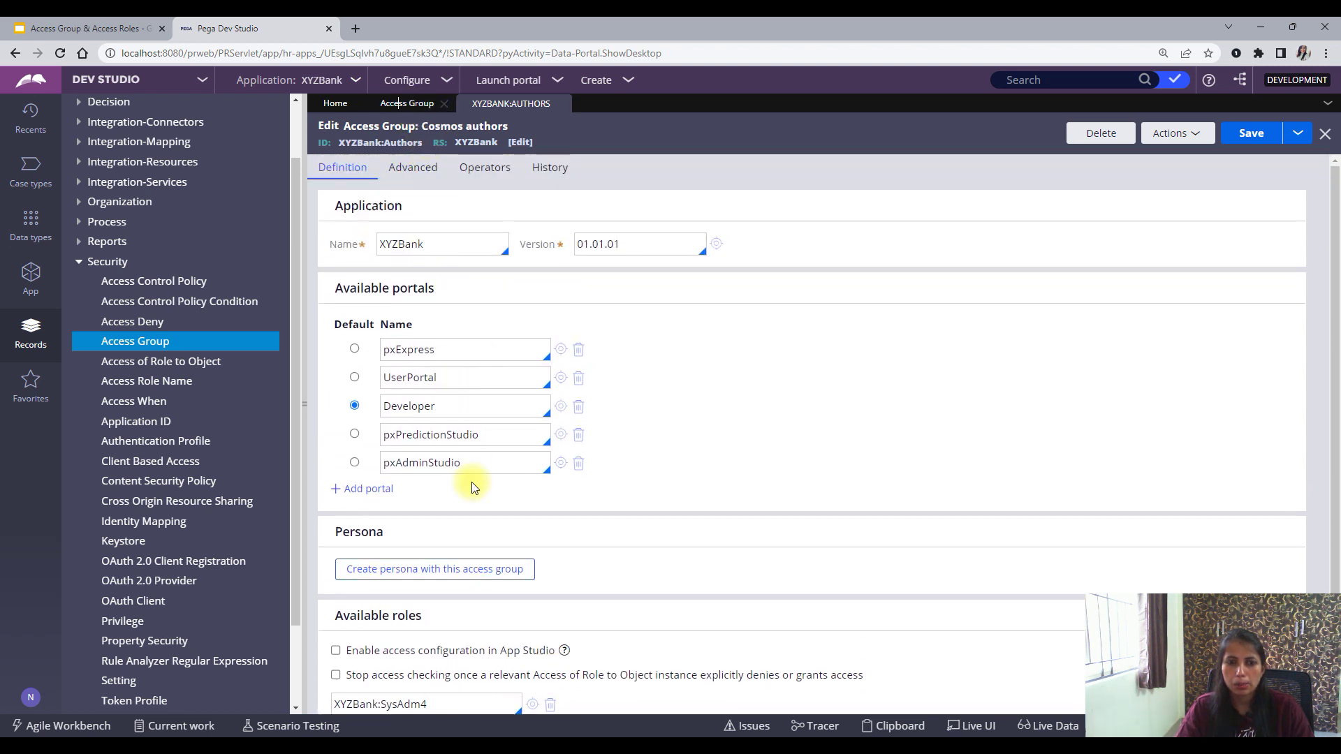
# Open the XYZBank:SysAdm4 role and examine its access controls for the OGA4EH-XYZBank-Work-Interview class
pyautogui.scroll(-1, 475, 475)
pyautogui.click(534, 609)
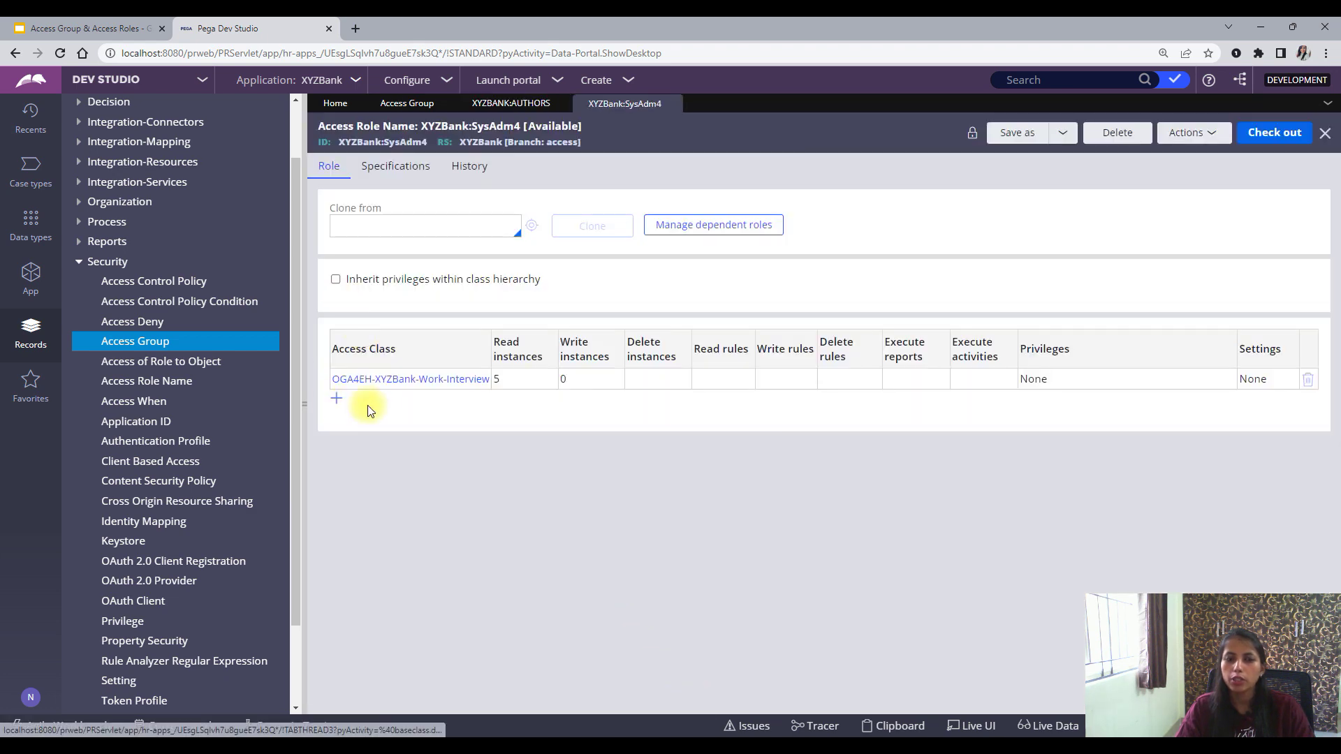
pyautogui.click(405, 380)
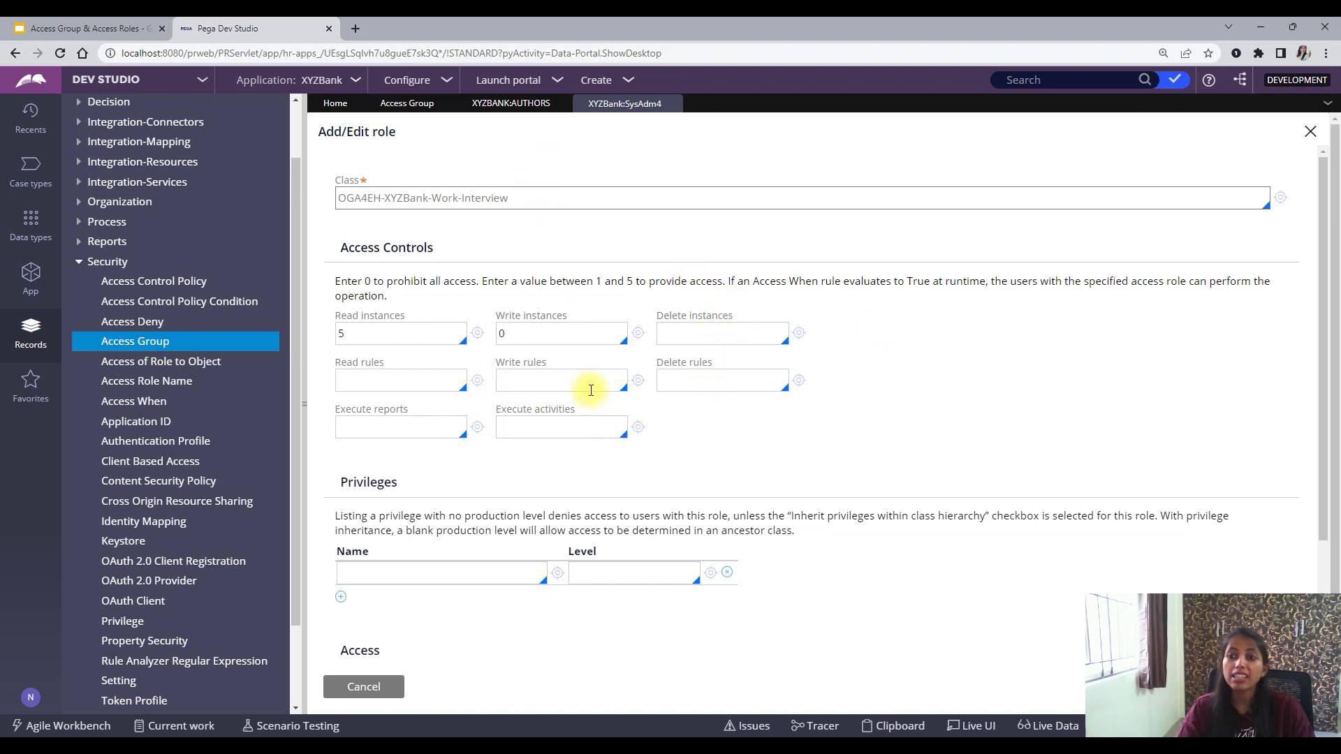
pyautogui.click(1310, 131)
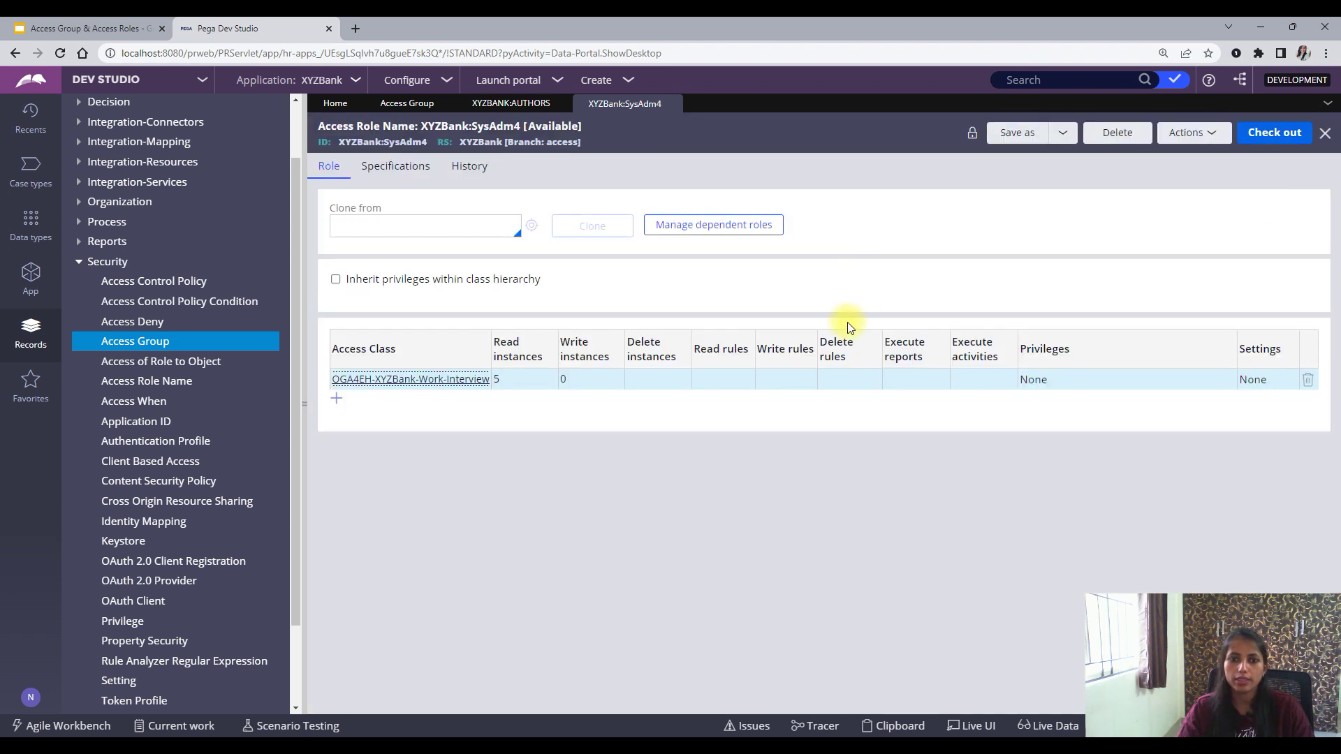
# Open the current operator's record, make XYZBank:Authors the default access group, and save the record
pyautogui.click(510, 103)
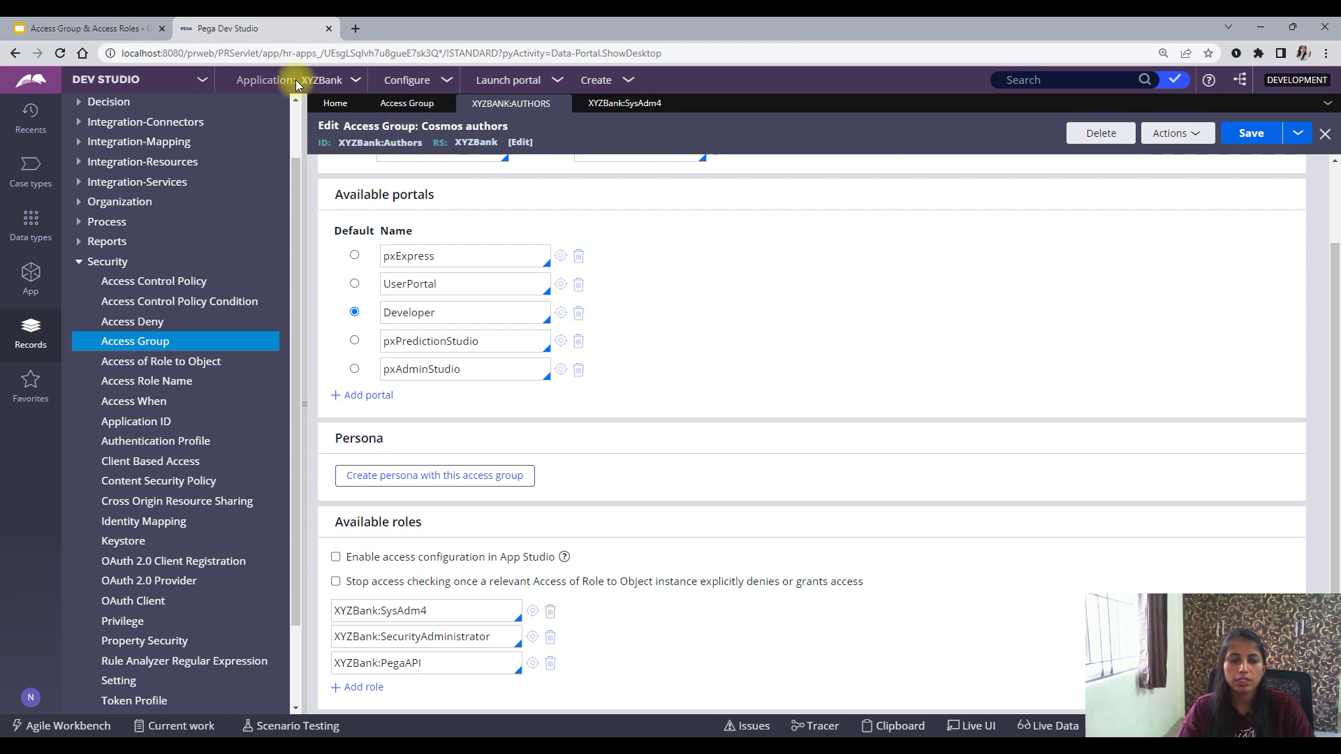
pyautogui.click(368, 108)
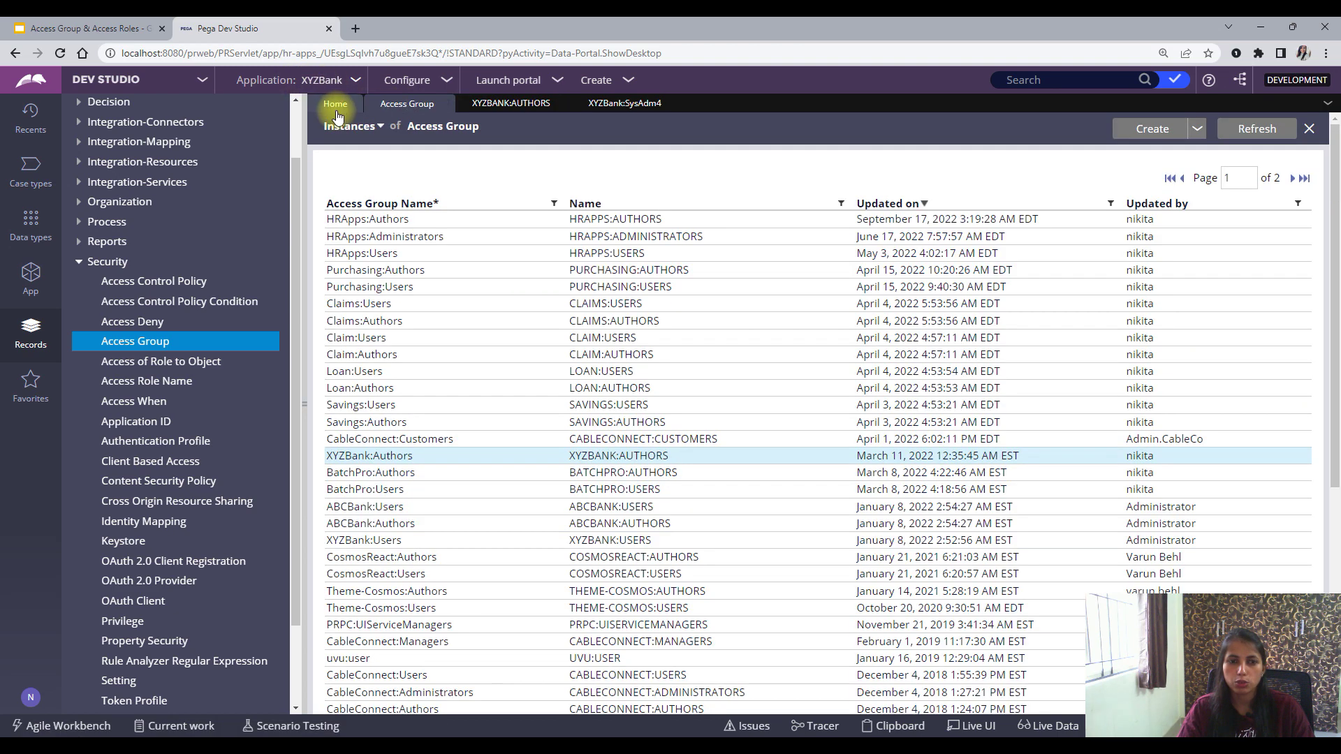
pyautogui.click(30, 696)
pyautogui.click(54, 618)
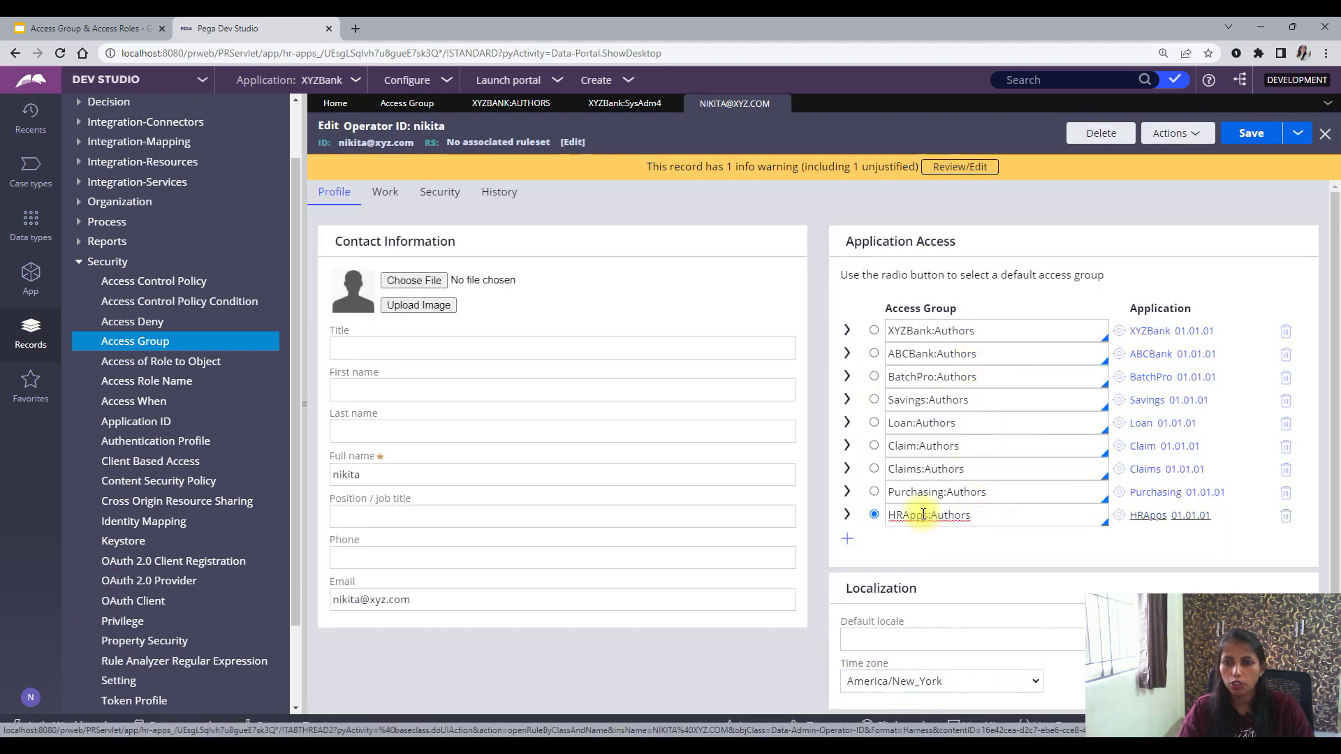
pyautogui.moveTo(987, 515); pyautogui.dragTo(907, 516)
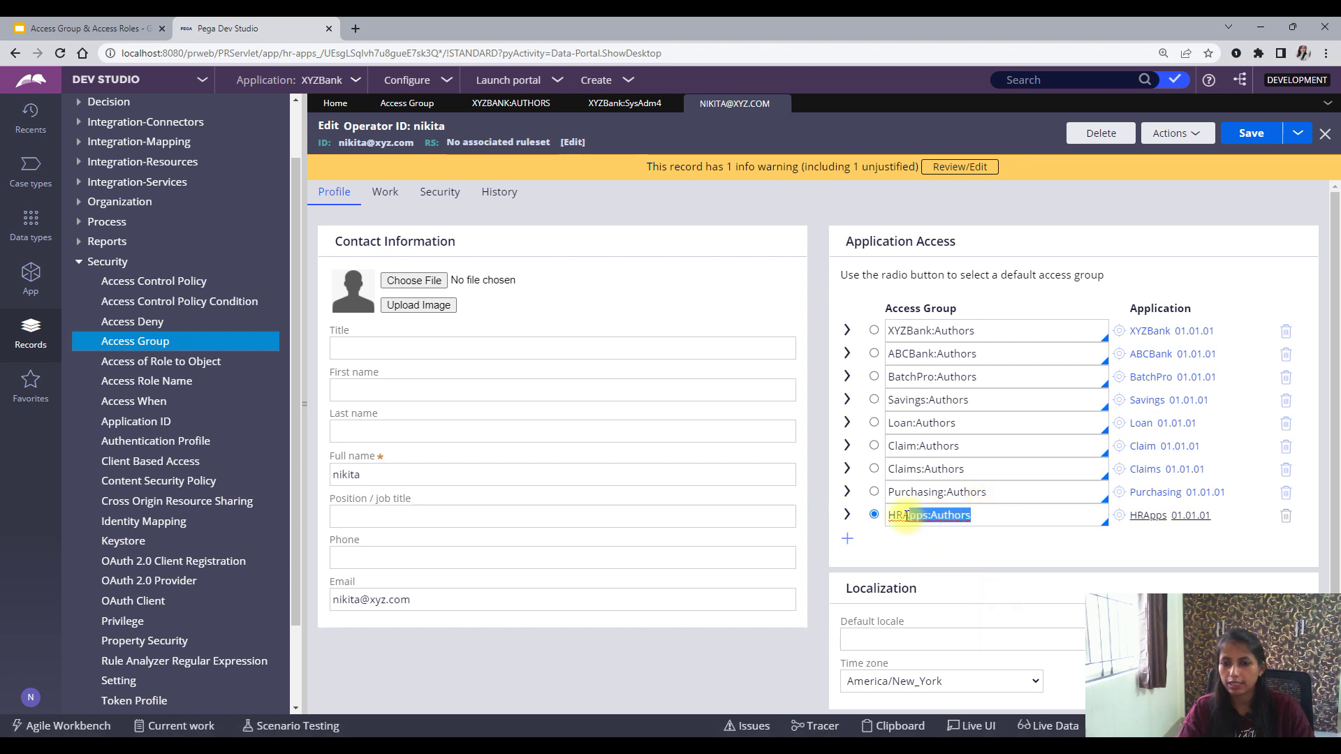
pyautogui.click(873, 330)
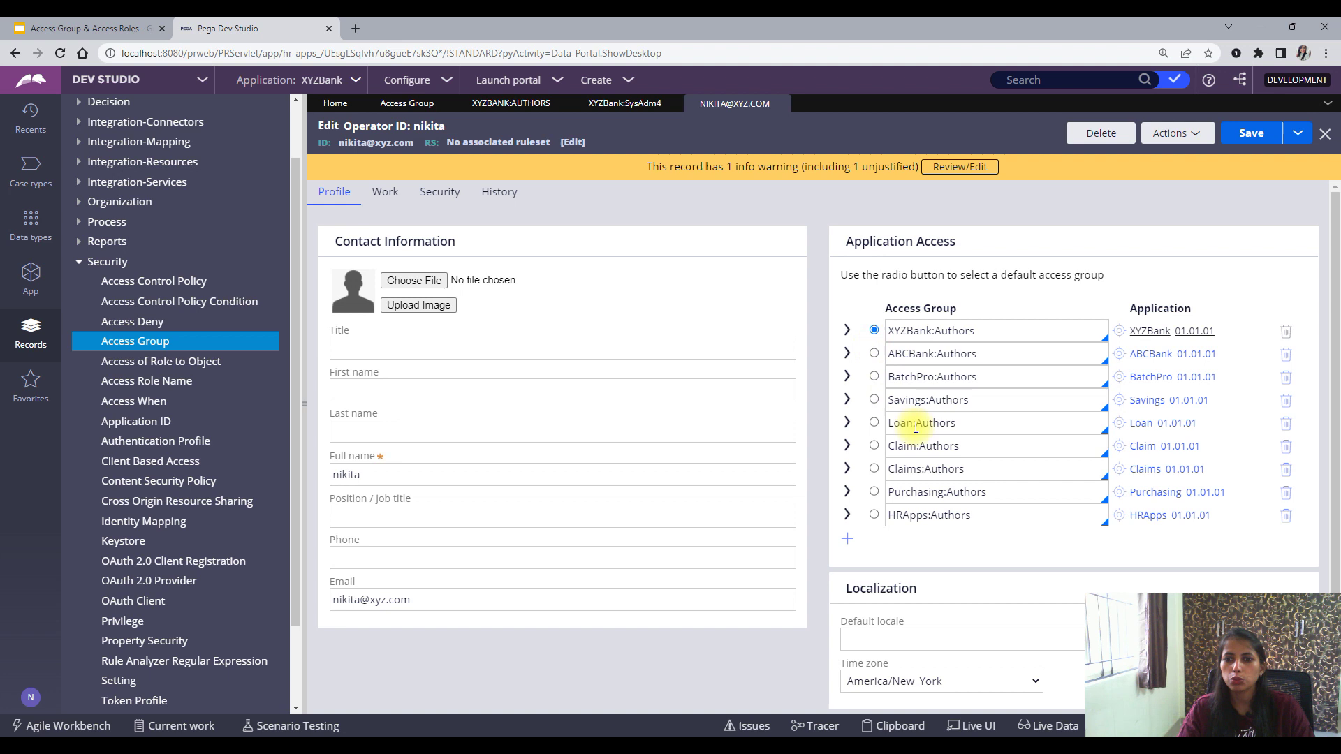
pyautogui.click(1249, 133)
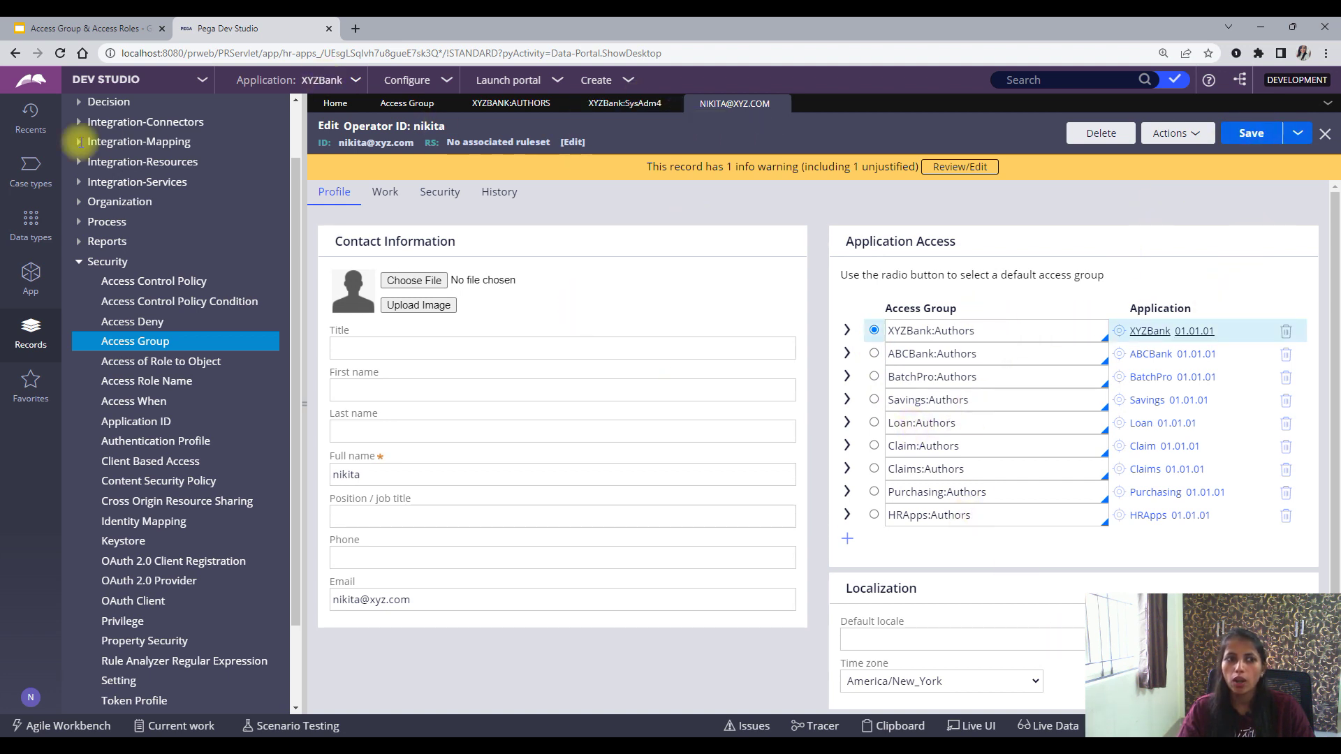
# Show the XYZBank application's case types and launch its User Portal
pyautogui.click(31, 176)
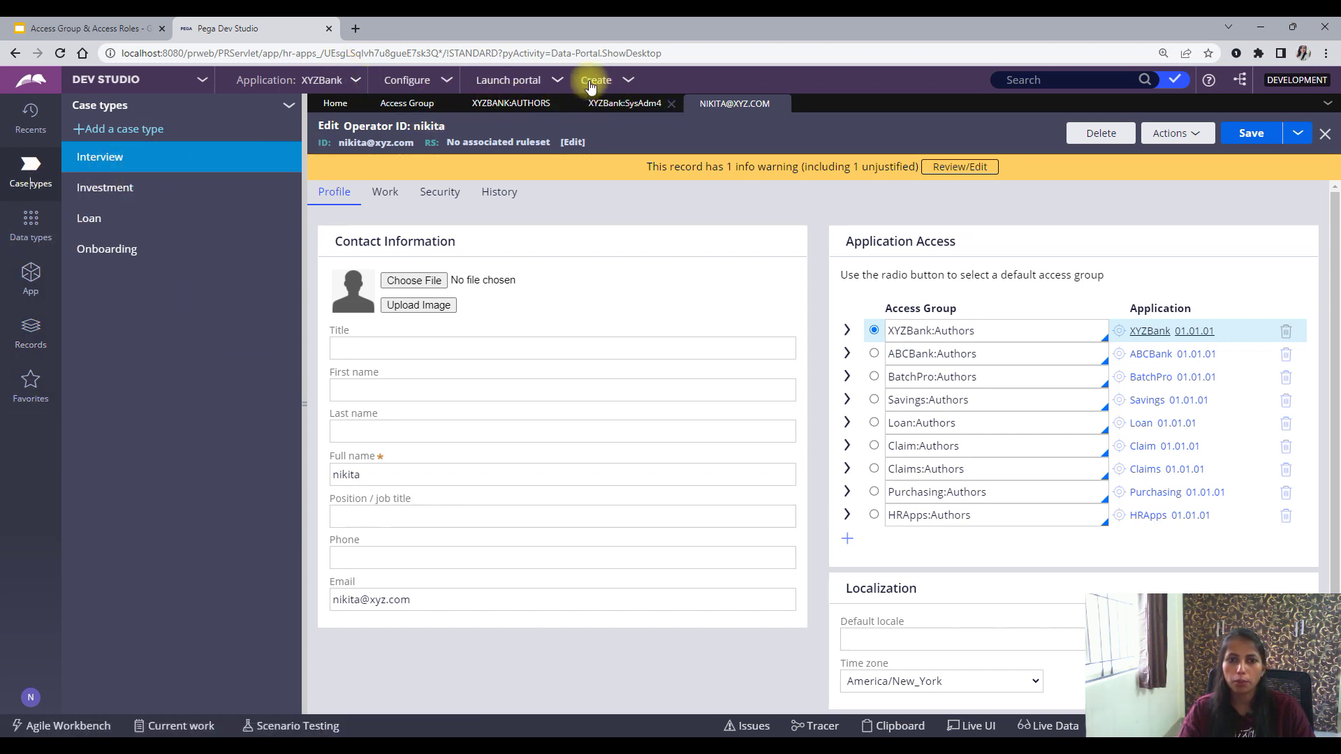
pyautogui.click(523, 81)
pyautogui.click(531, 97)
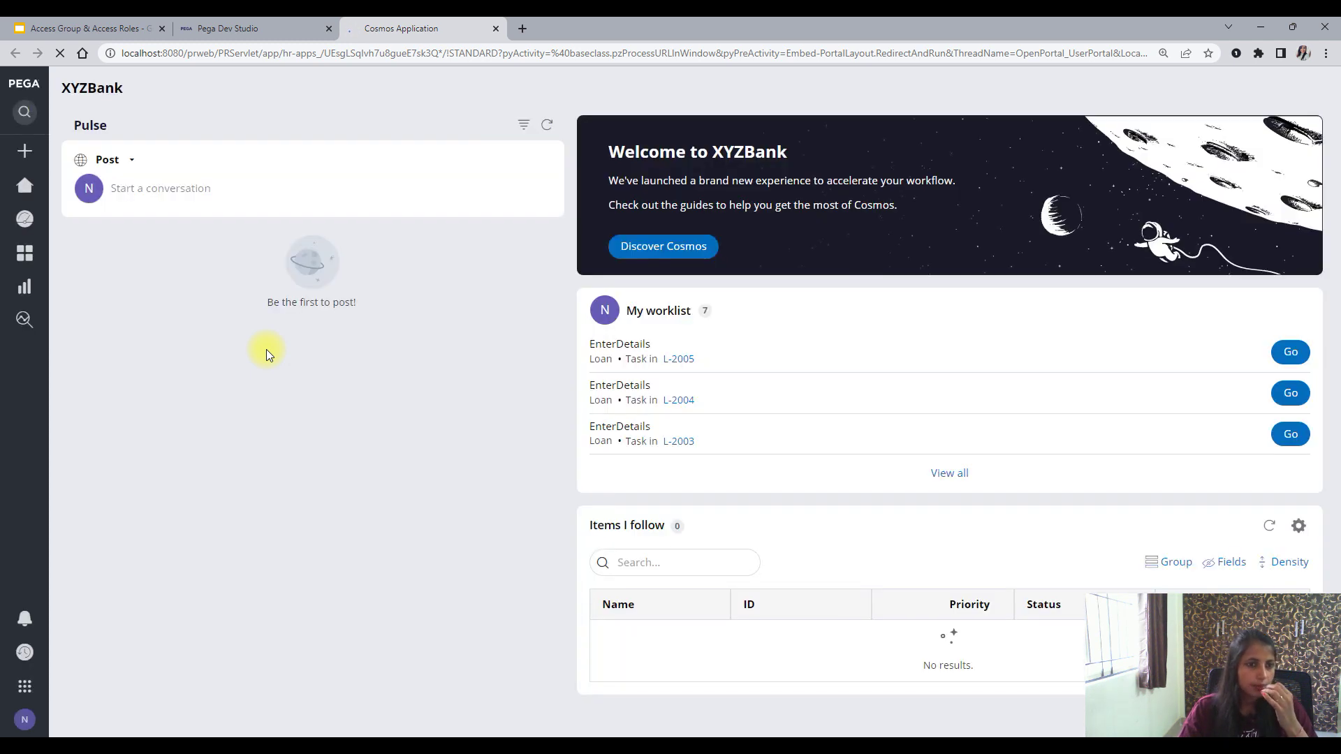
# Try to create a new Interview case in the User Portal, read the response, and cancel the creation
pyautogui.moveTo(24, 154)
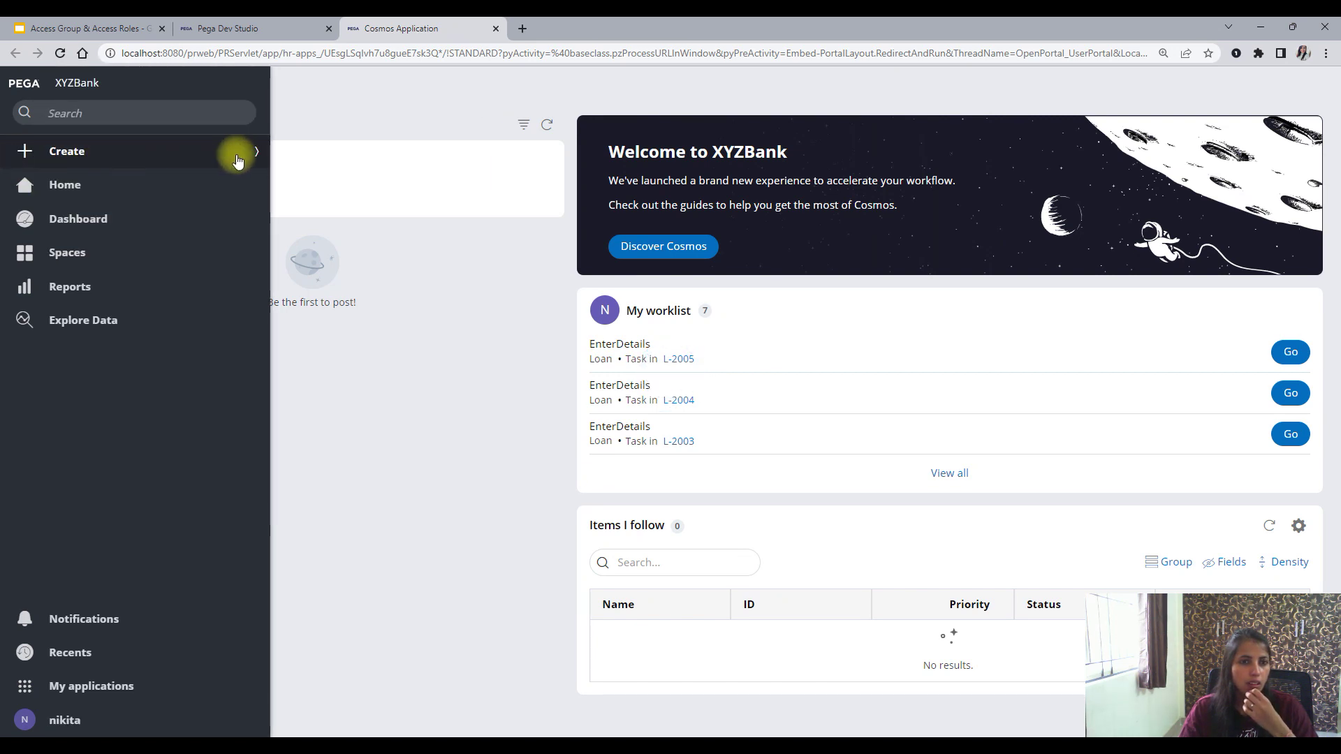
pyautogui.click(260, 151)
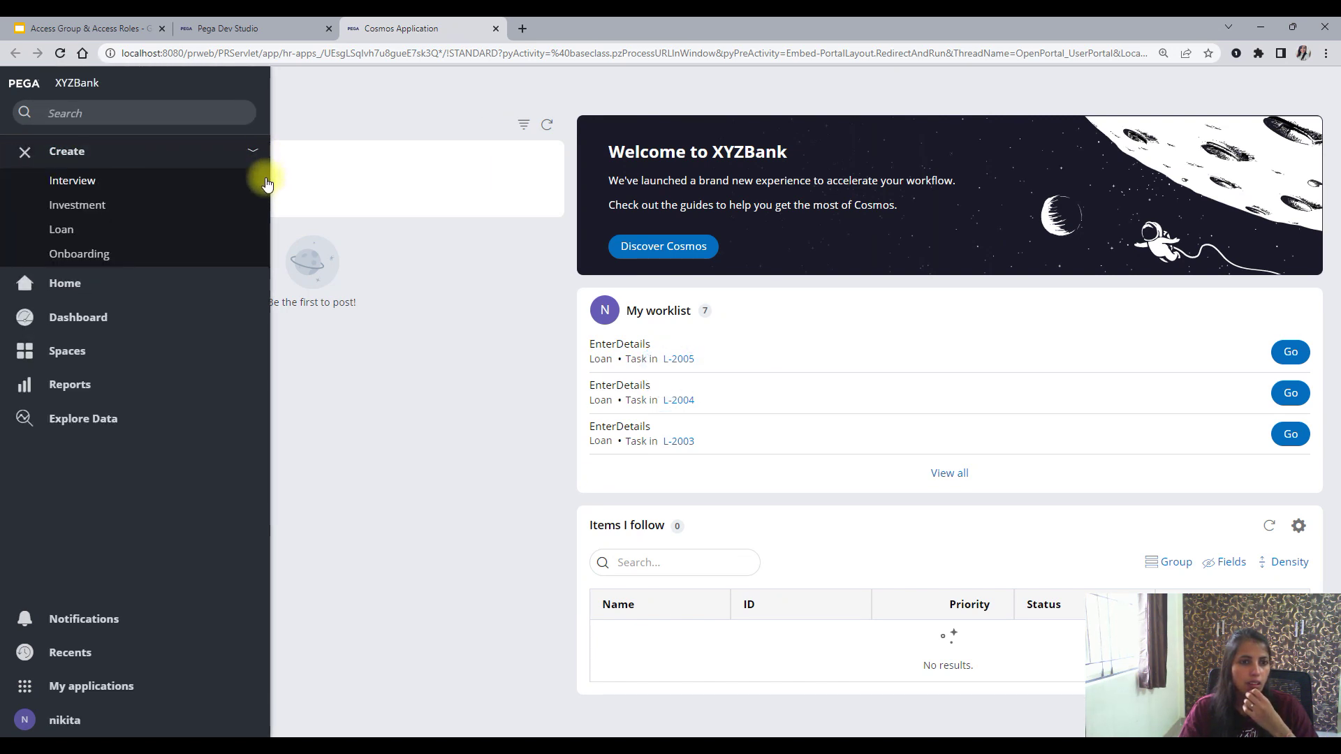
pyautogui.click(76, 183)
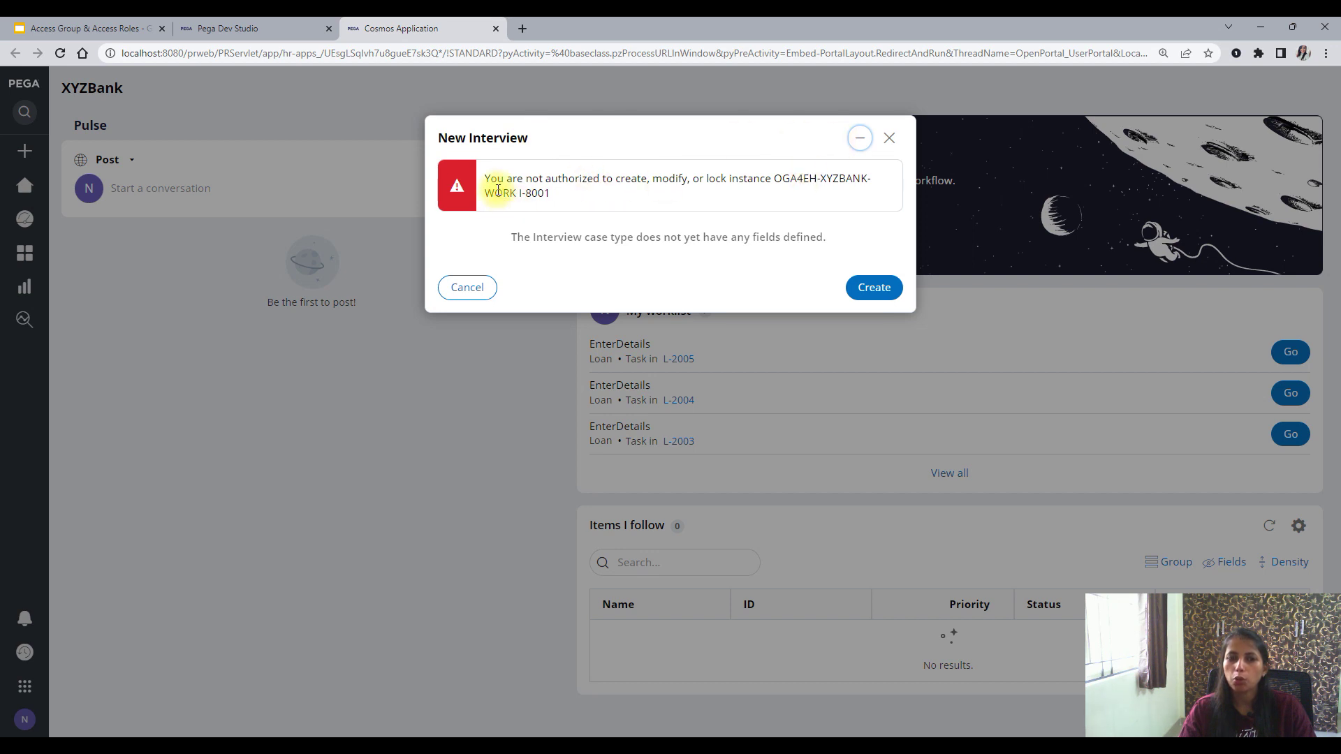
pyautogui.moveTo(485, 179); pyautogui.dragTo(873, 195)
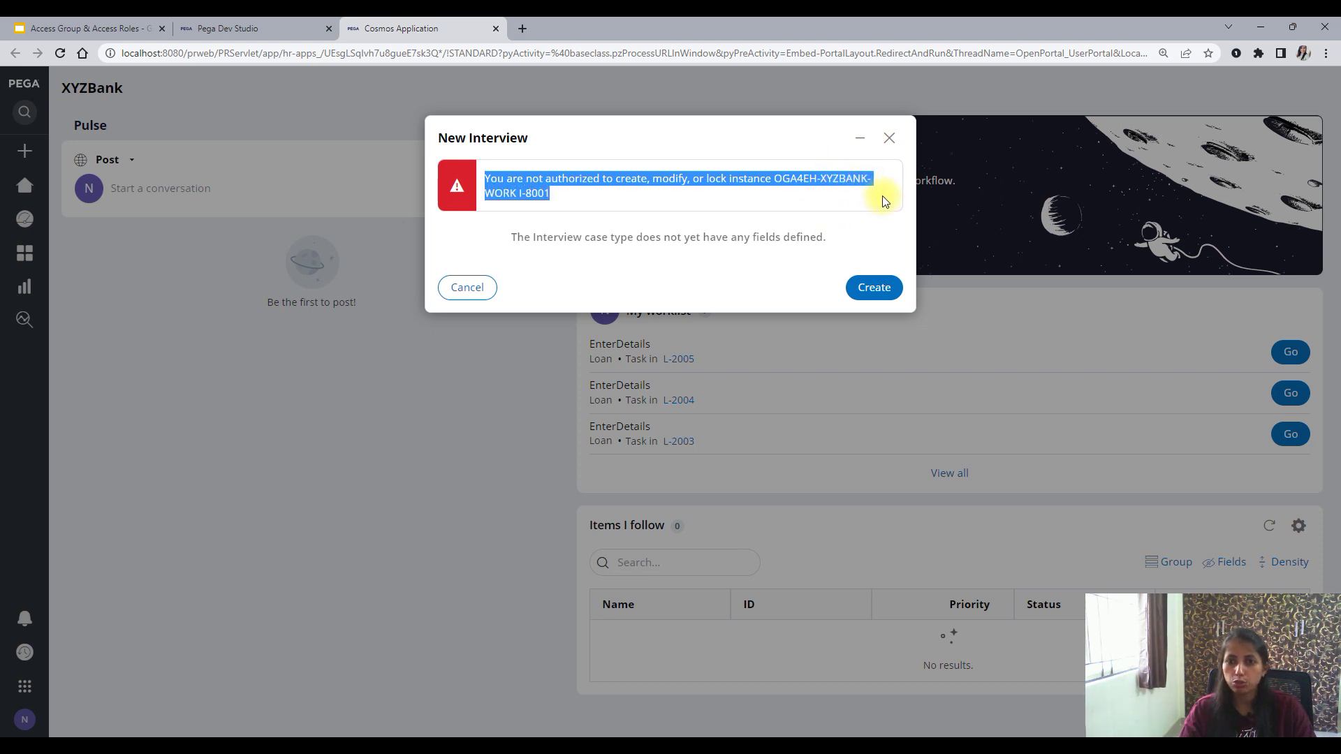
pyautogui.click(883, 201)
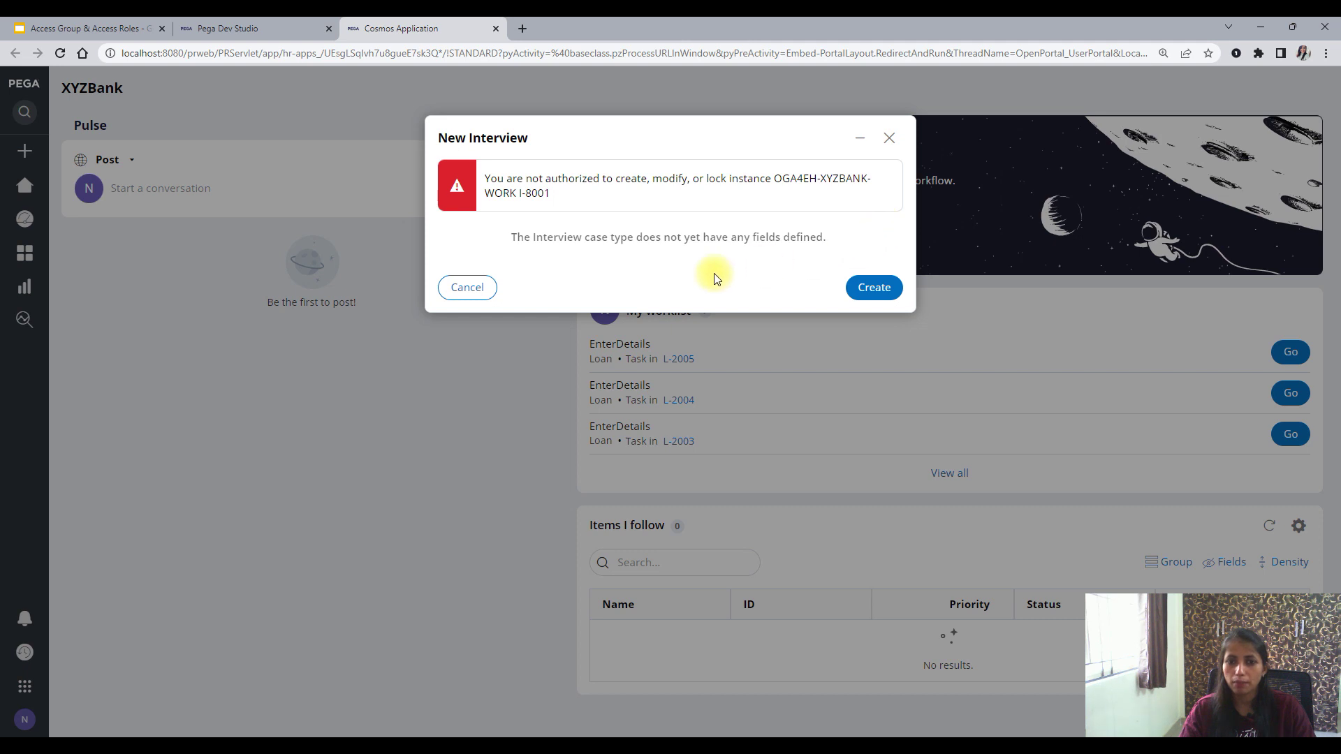
pyautogui.click(461, 289)
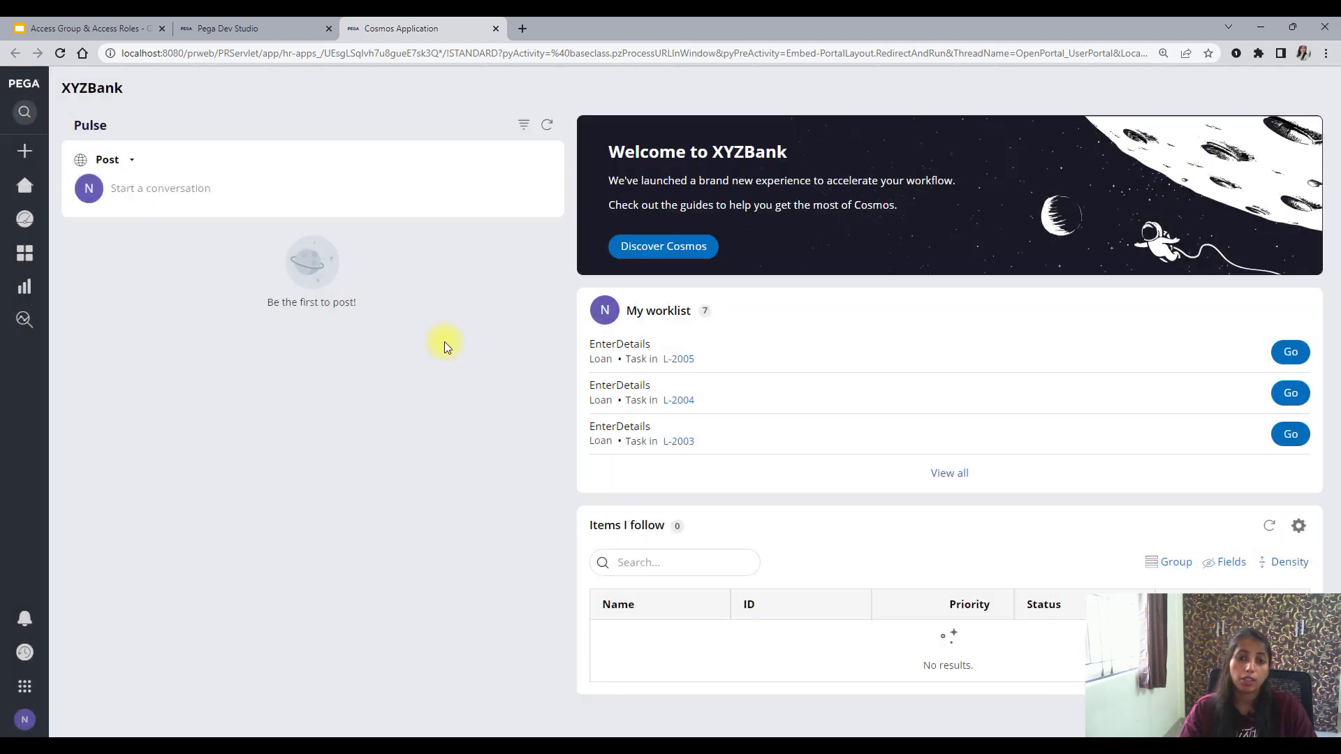
# Open Interview case I-1002 from the full worklist and try to perform its FillForm task
pyautogui.moveTo(28, 180)
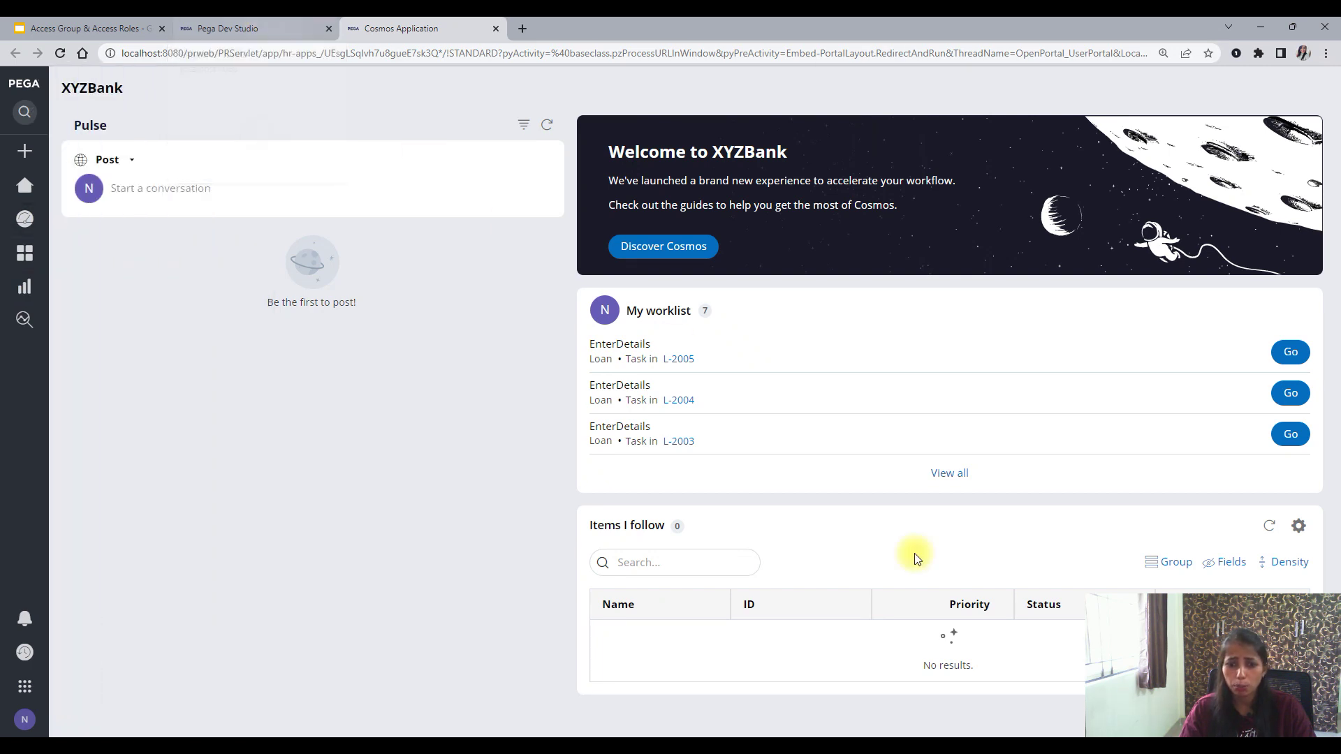
pyautogui.click(946, 475)
pyautogui.scroll(-1, 887, 543)
pyautogui.scroll(-2, 887, 543)
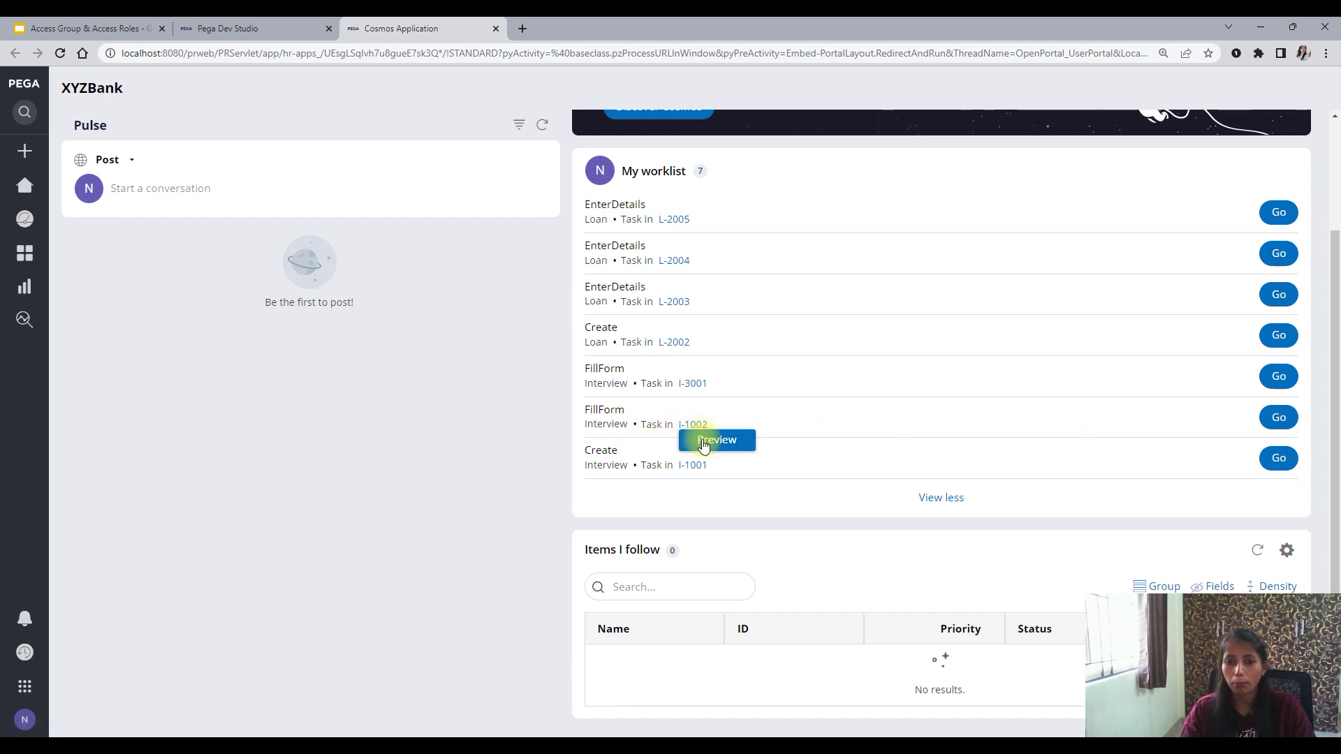
pyautogui.click(703, 445)
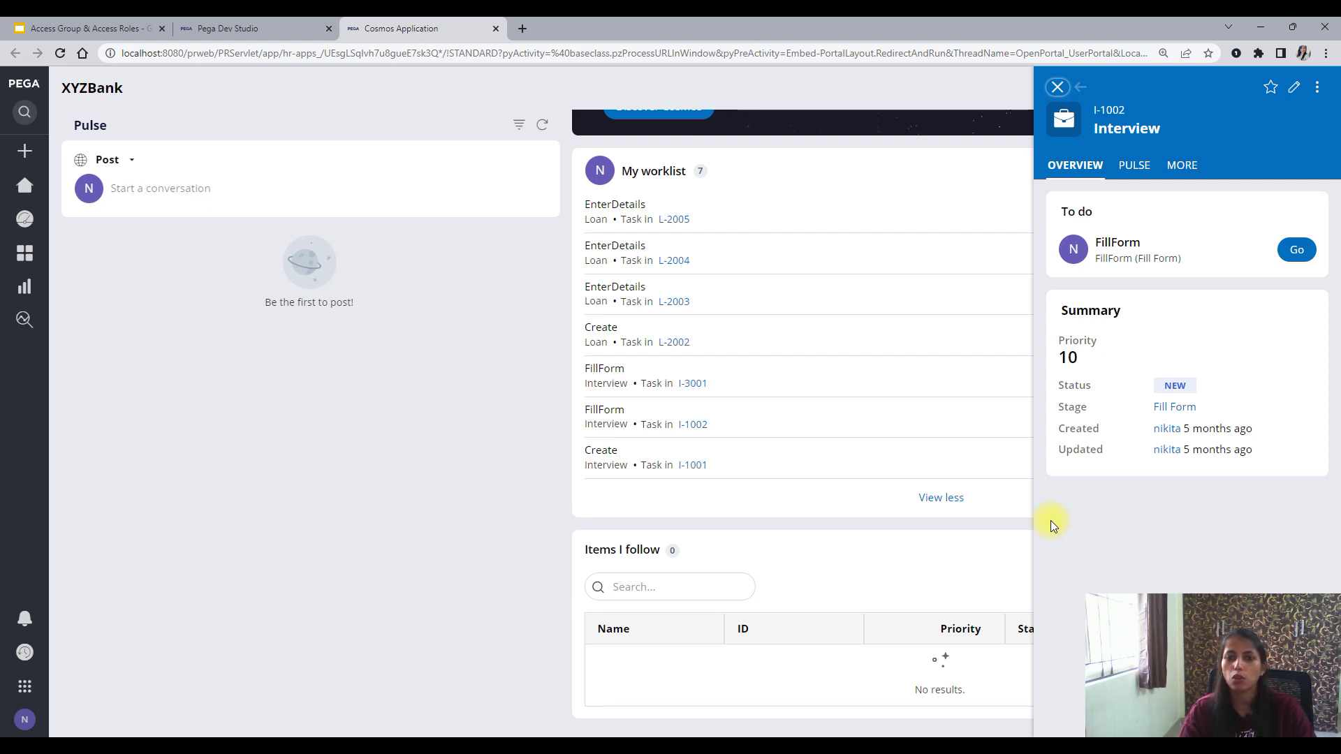
pyautogui.click(693, 423)
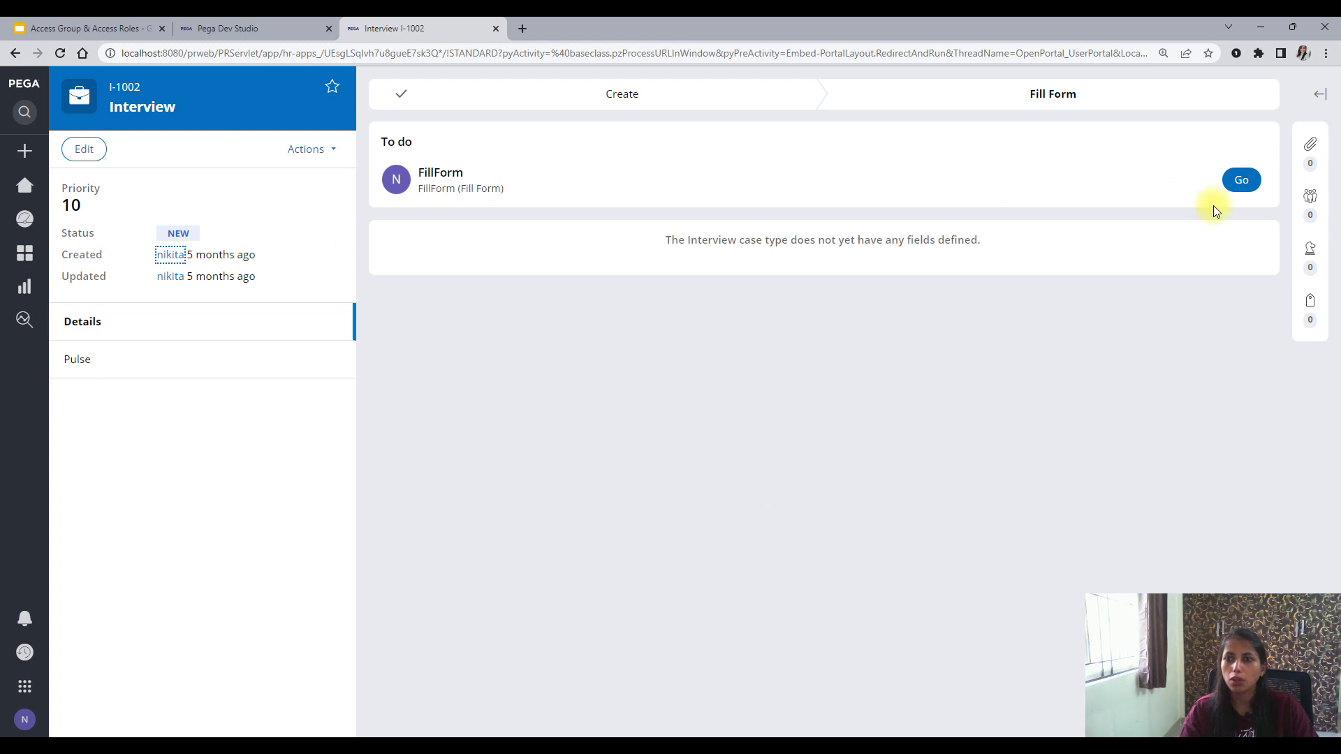
pyautogui.click(1241, 181)
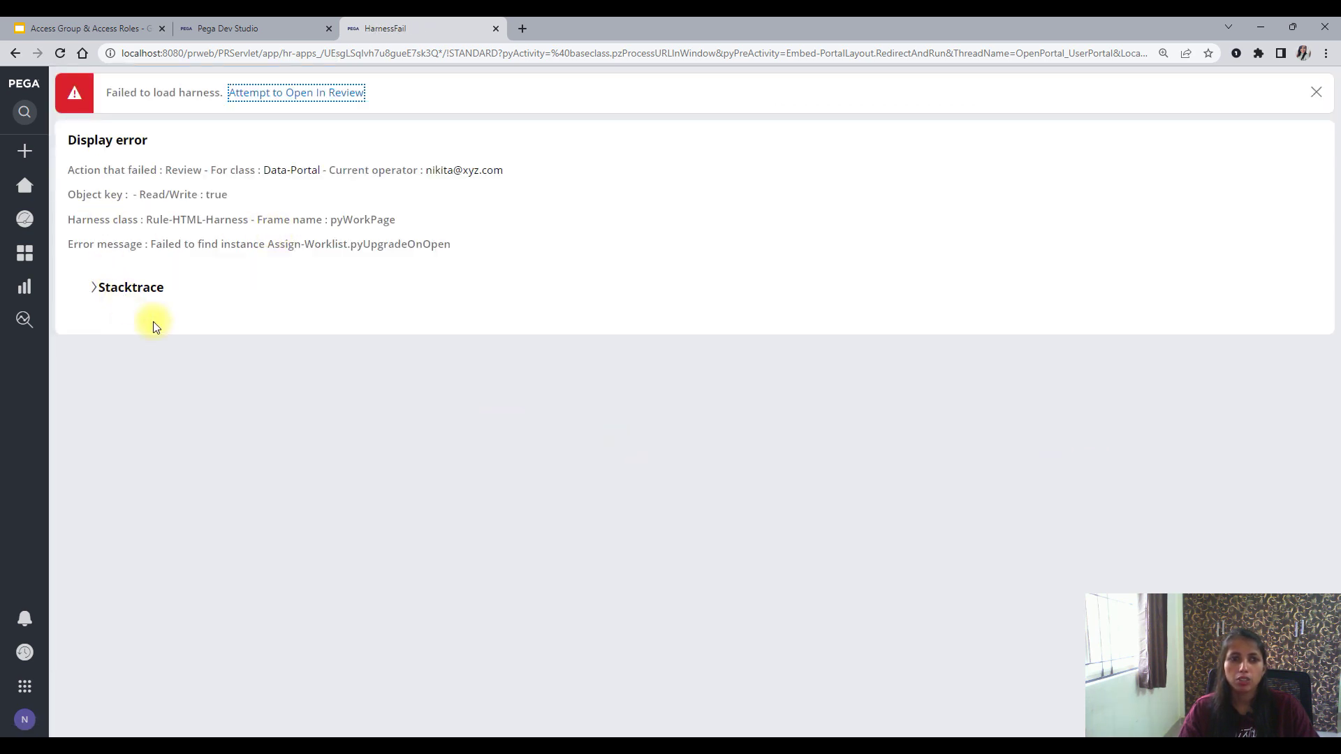
# Return to Dev Studio and bring up the XYZBank:SysAdm4 access role
pyautogui.click(238, 28)
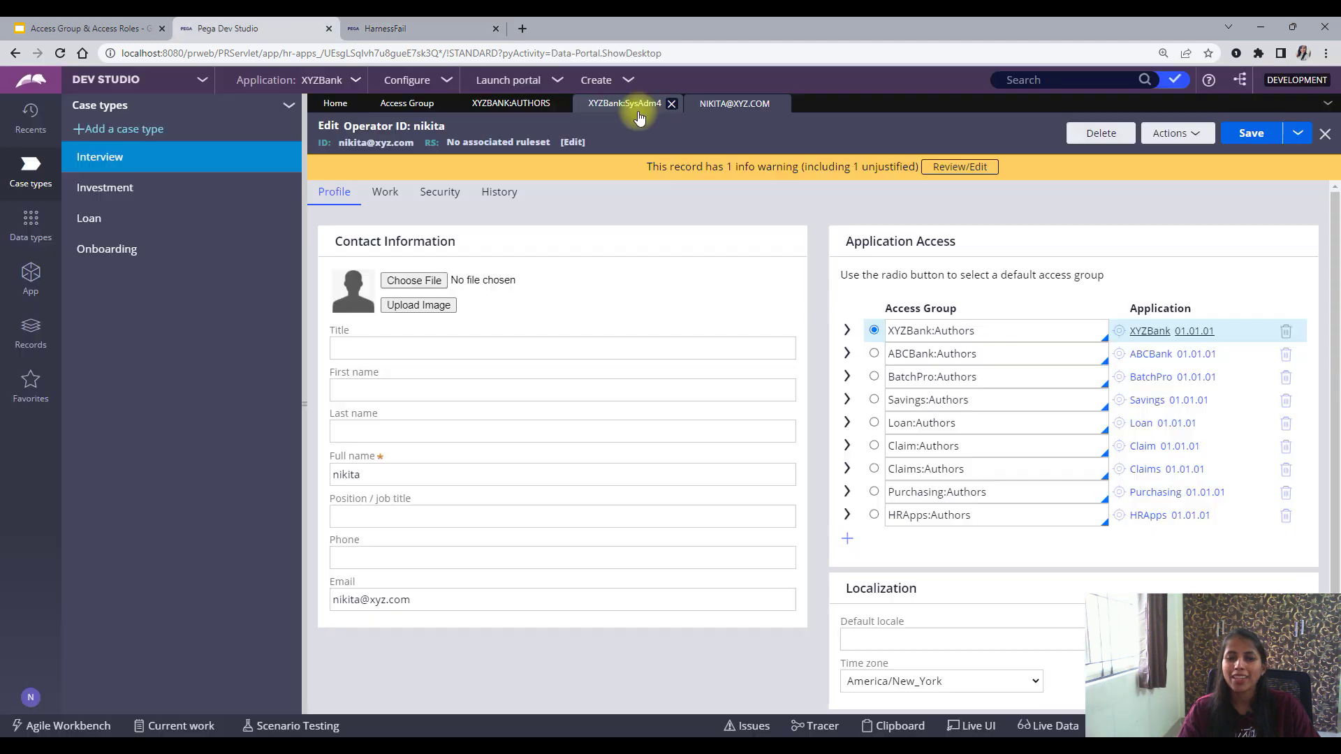
pyautogui.click(624, 105)
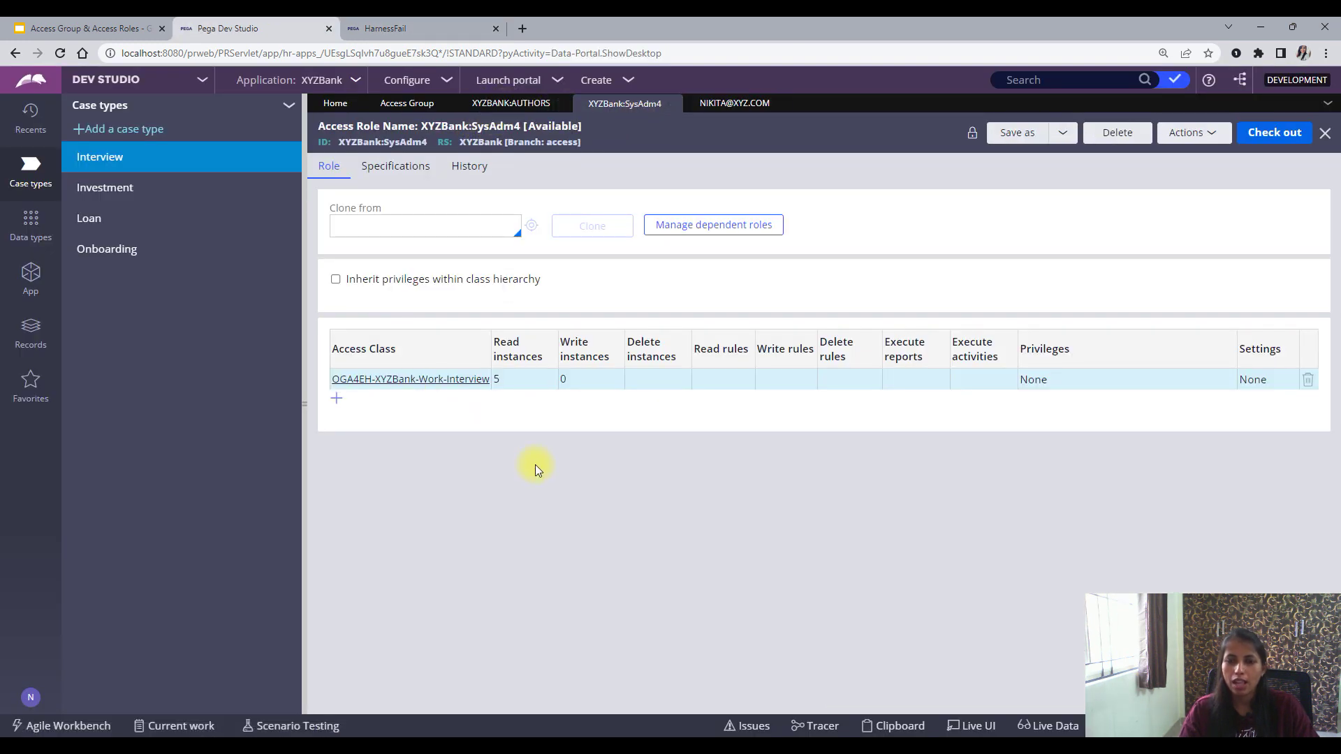
# Close the failed User Portal page, launch the User Portal again, and return to Dev Studio
pyautogui.click(371, 26)
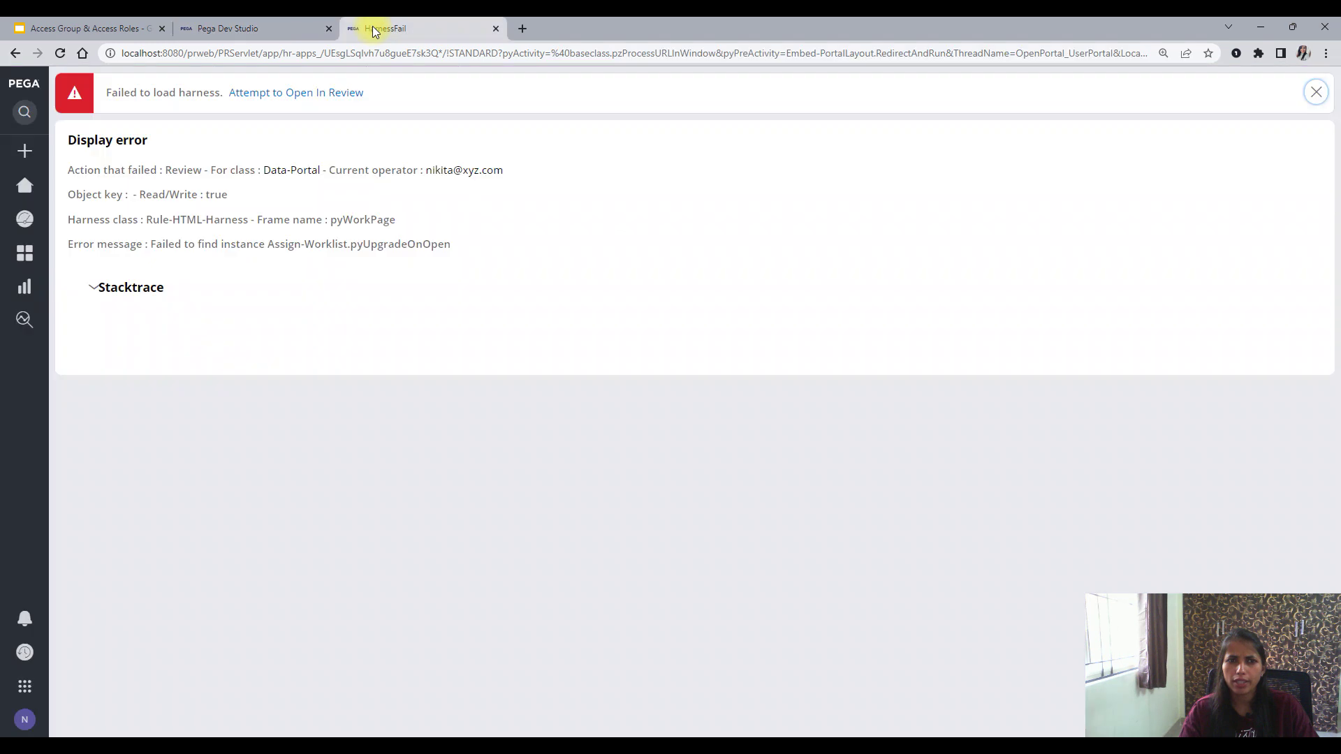
pyautogui.click(498, 28)
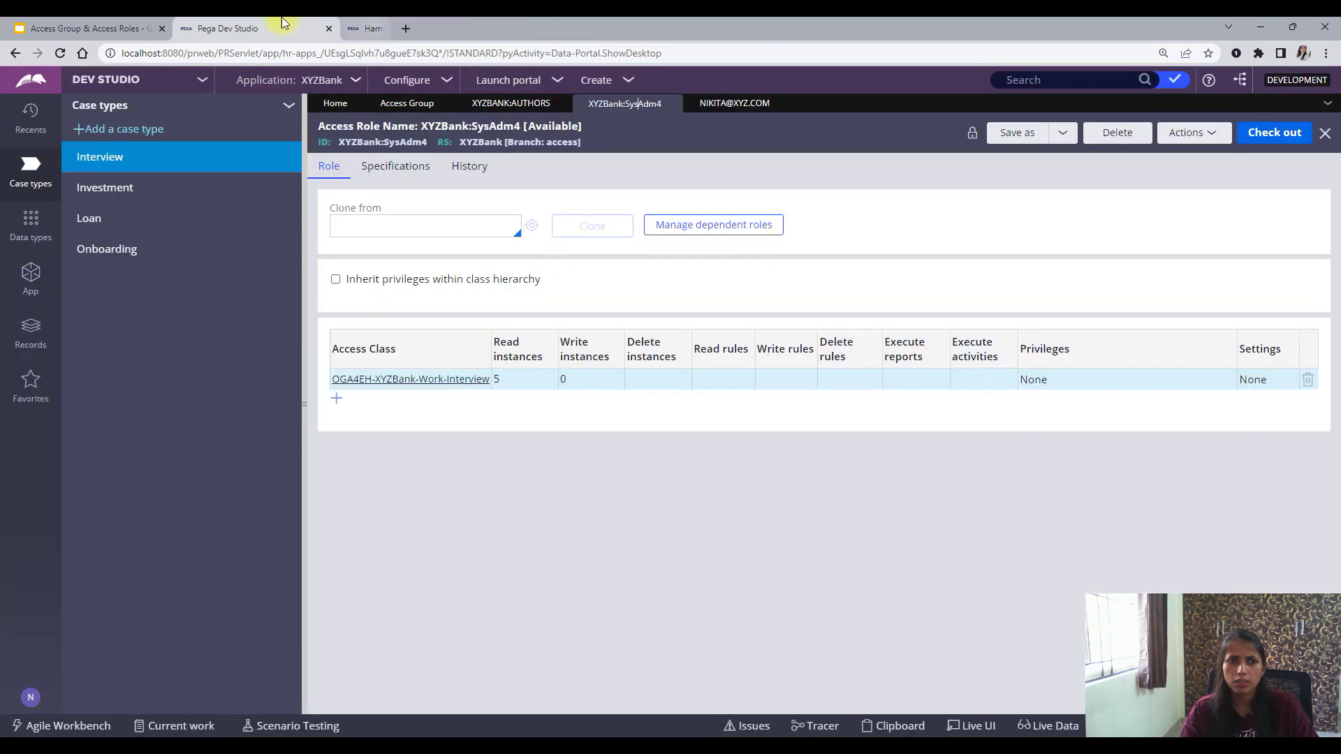
pyautogui.click(513, 98)
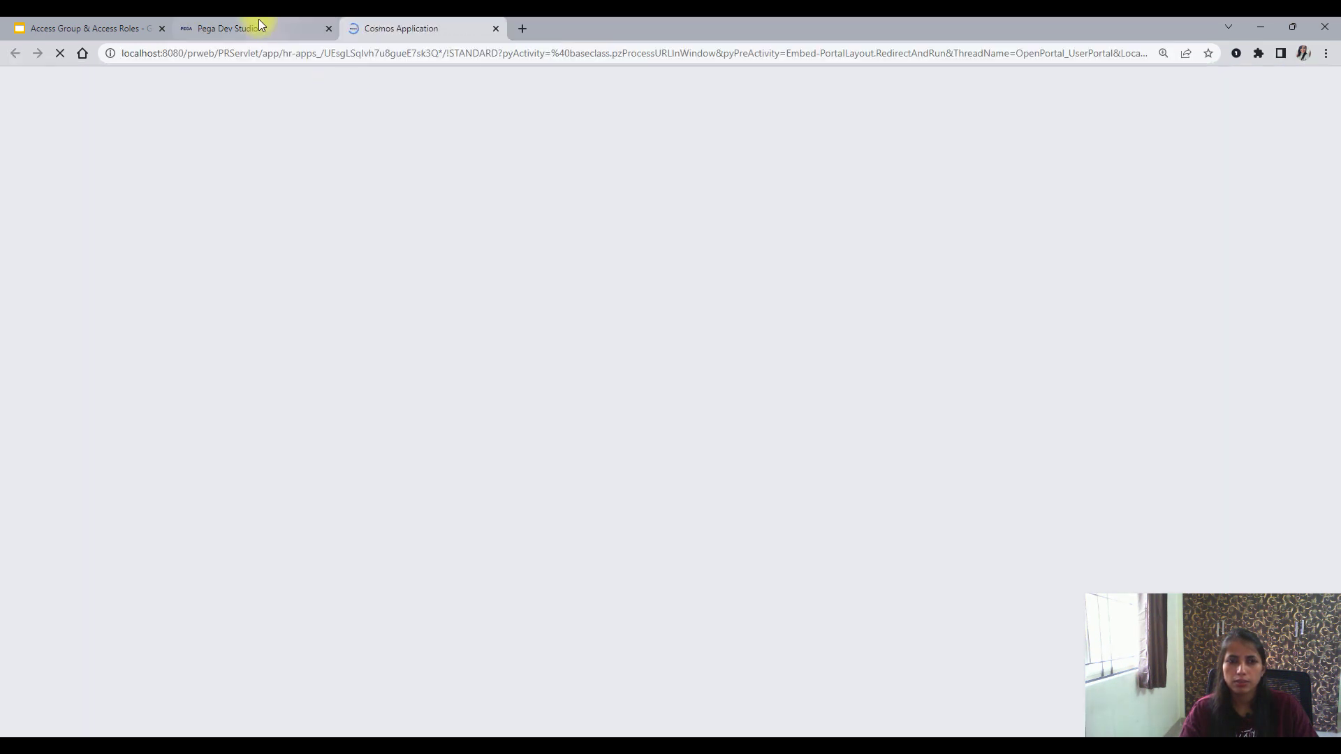
pyautogui.click(259, 26)
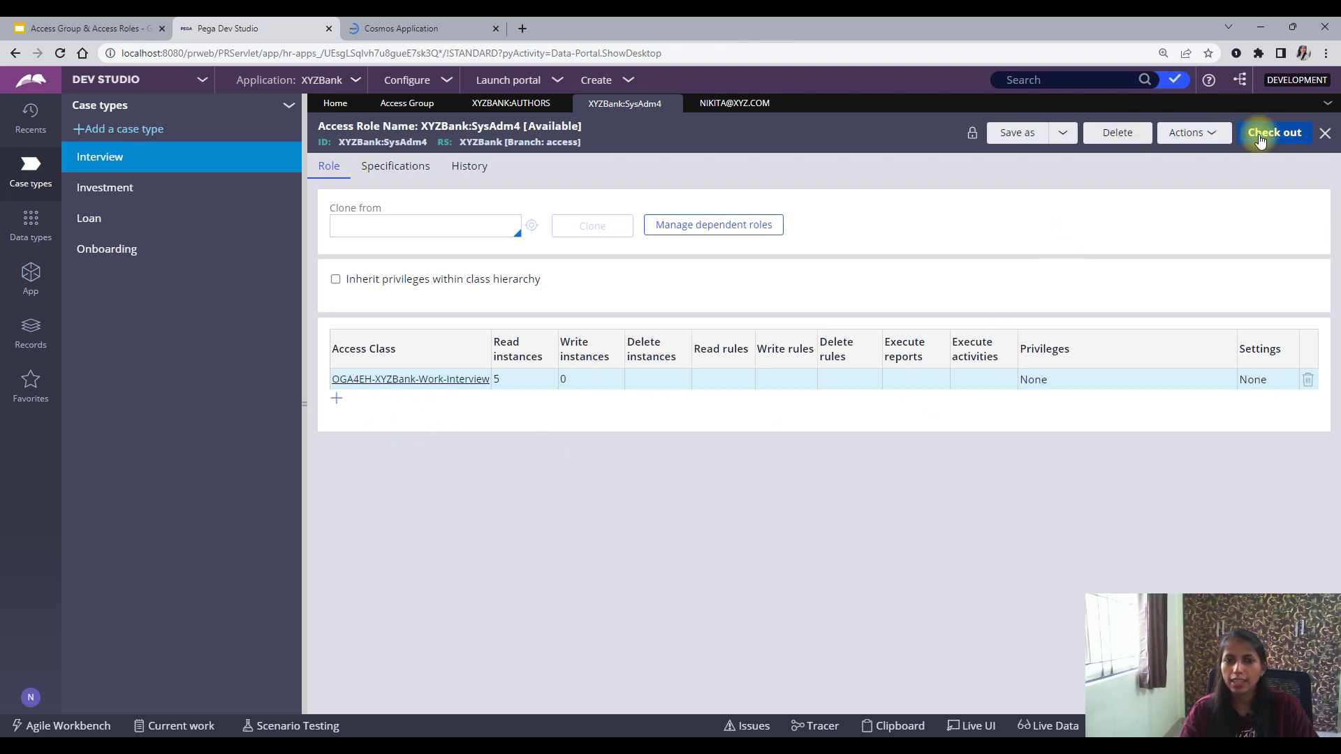
# Start a new Access Deny record and copy the ID of the XYZBank:SysAdm4 access role
pyautogui.click(38, 349)
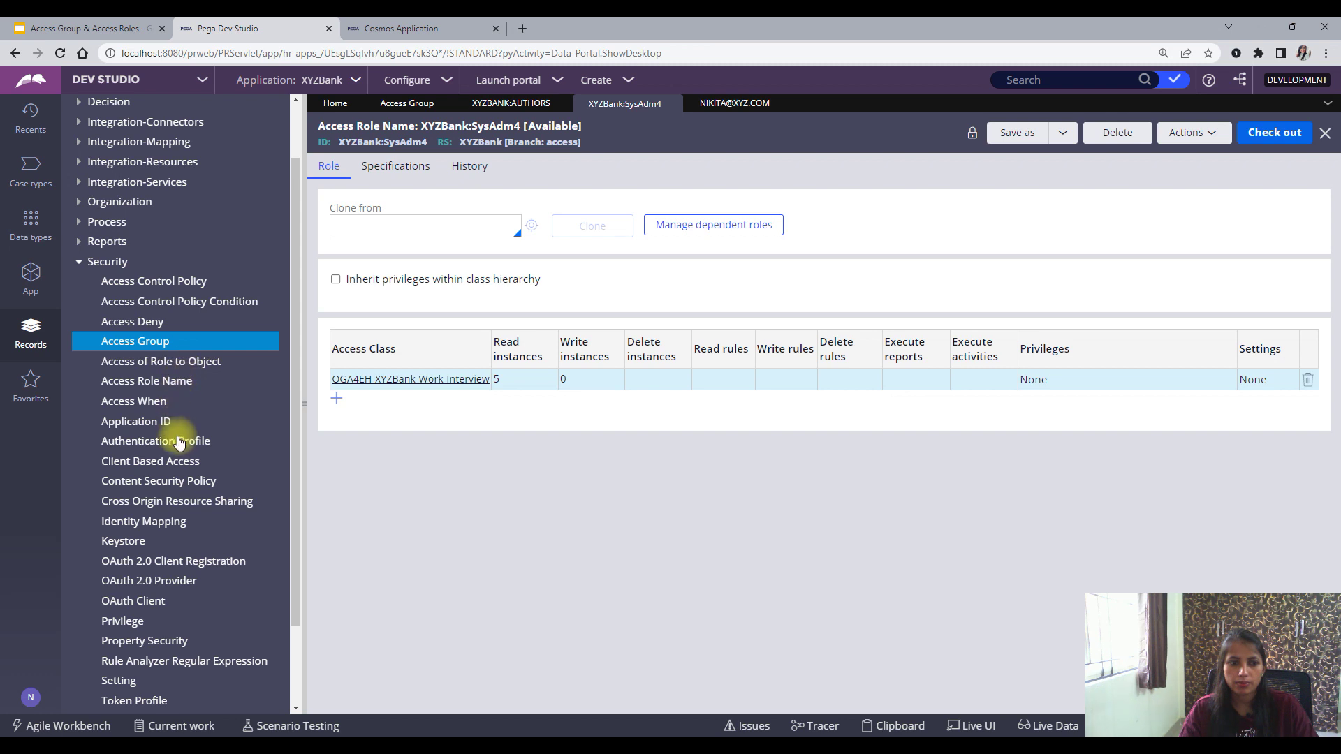
pyautogui.click(143, 321)
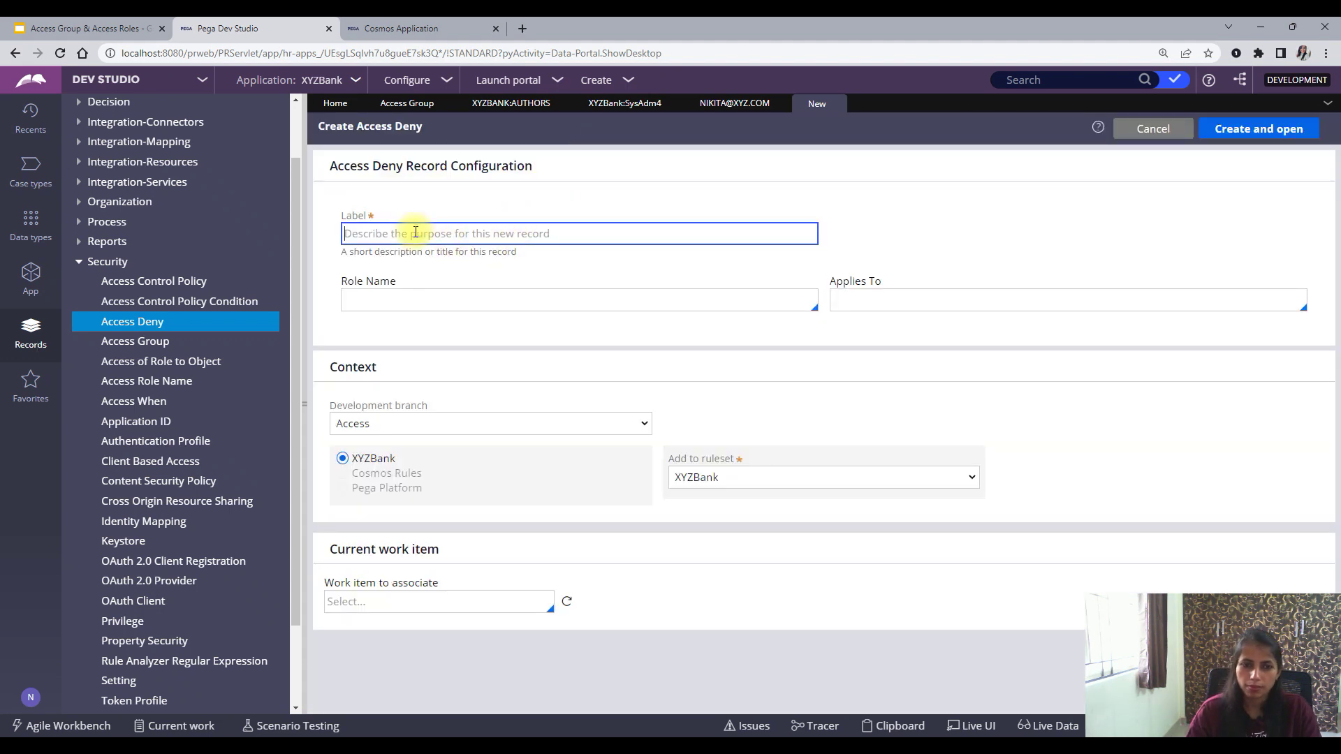
pyautogui.click(702, 105)
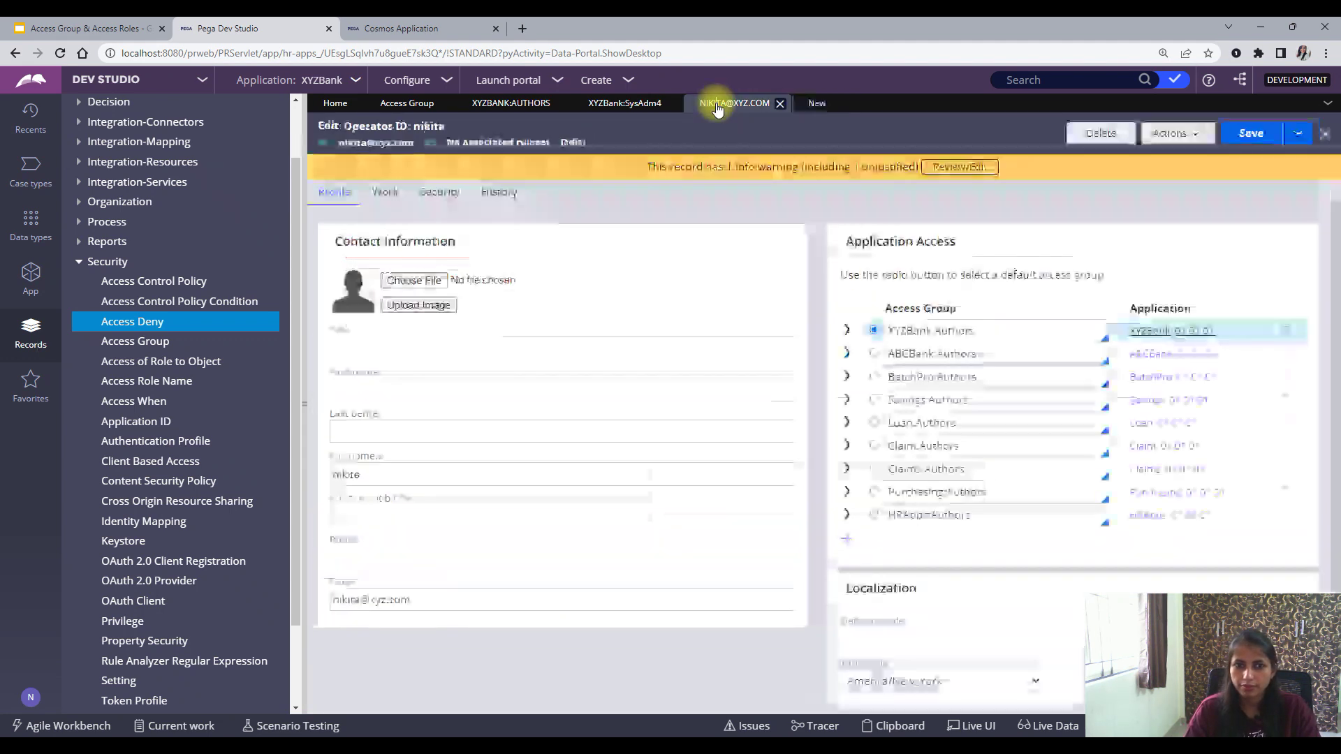
pyautogui.click(624, 104)
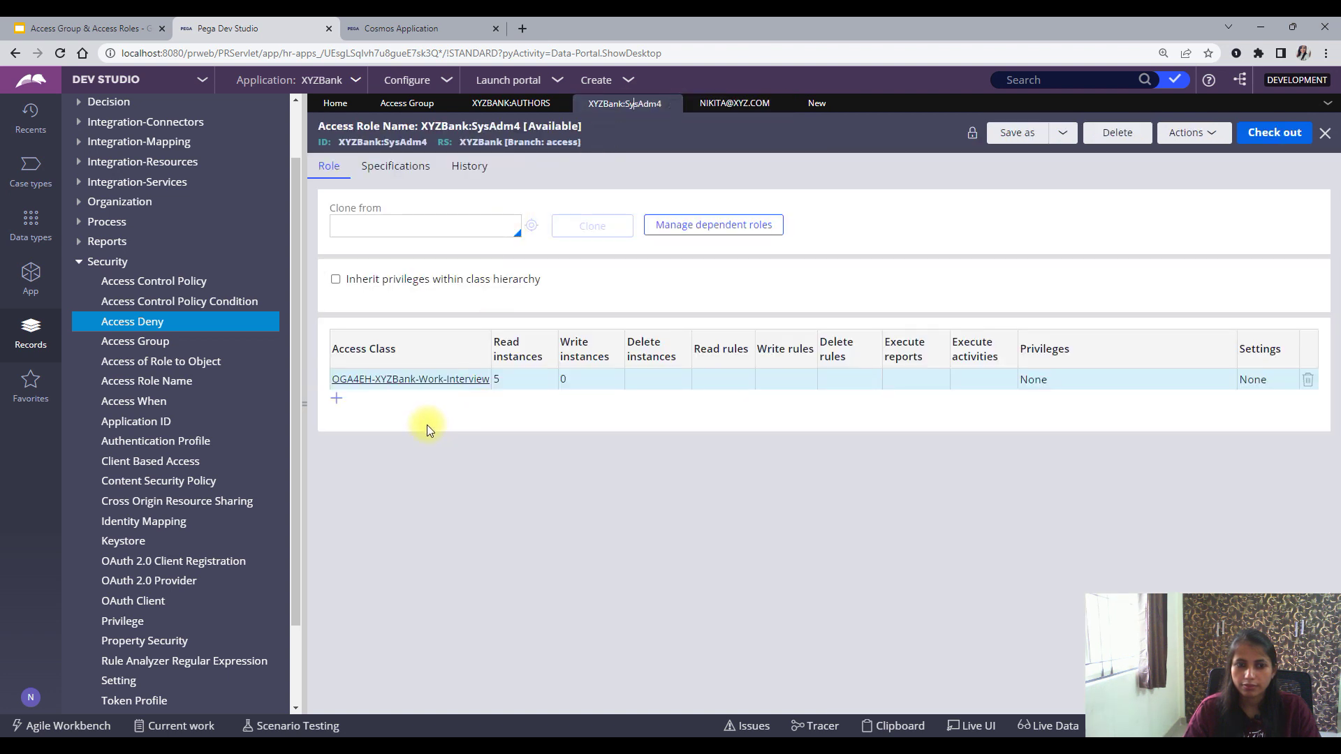
pyautogui.moveTo(340, 142); pyautogui.dragTo(430, 145)
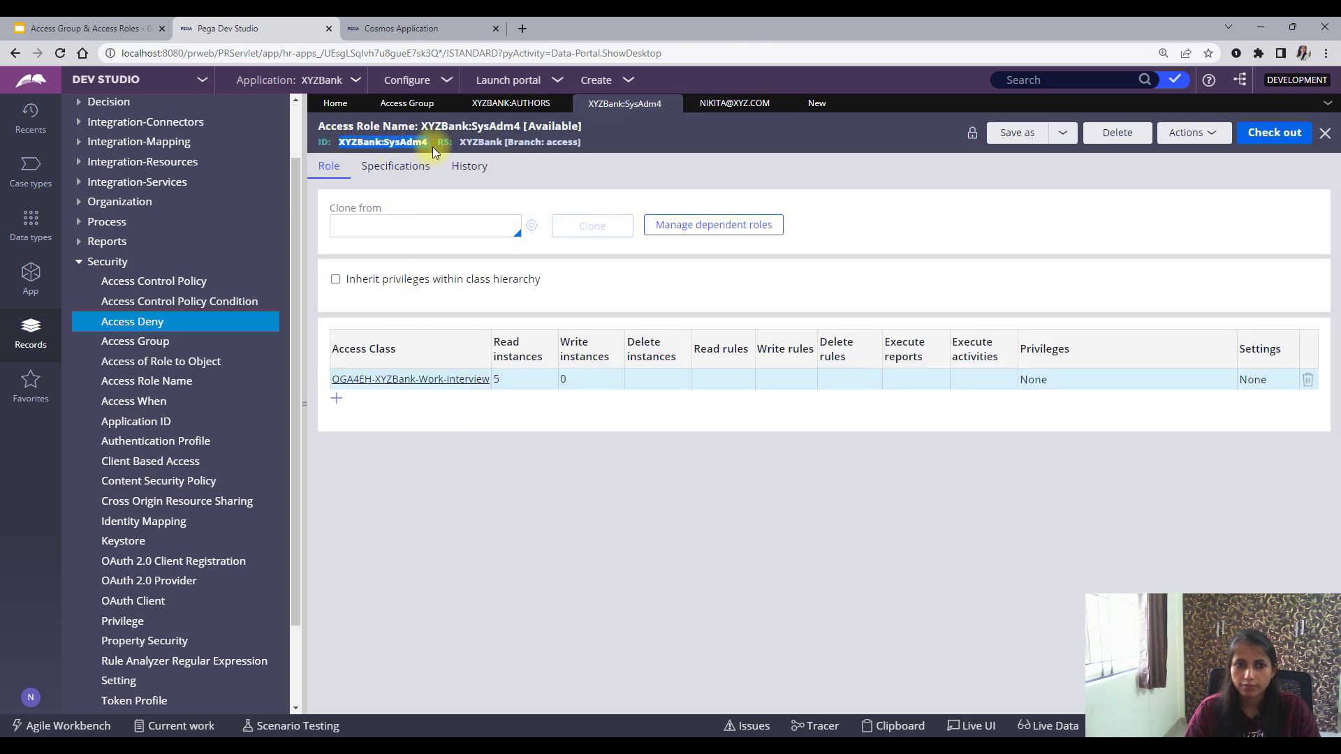
pyautogui.rightClick(405, 143)
pyautogui.click(440, 158)
# Set both the label and the role name of the new Access Deny record to XYZBank:SysAdm5, reusing the copied ID
pyautogui.click(810, 104)
pyautogui.click(377, 236)
pyautogui.hotkey('ctrl', 'v')
pyautogui.click(448, 321)
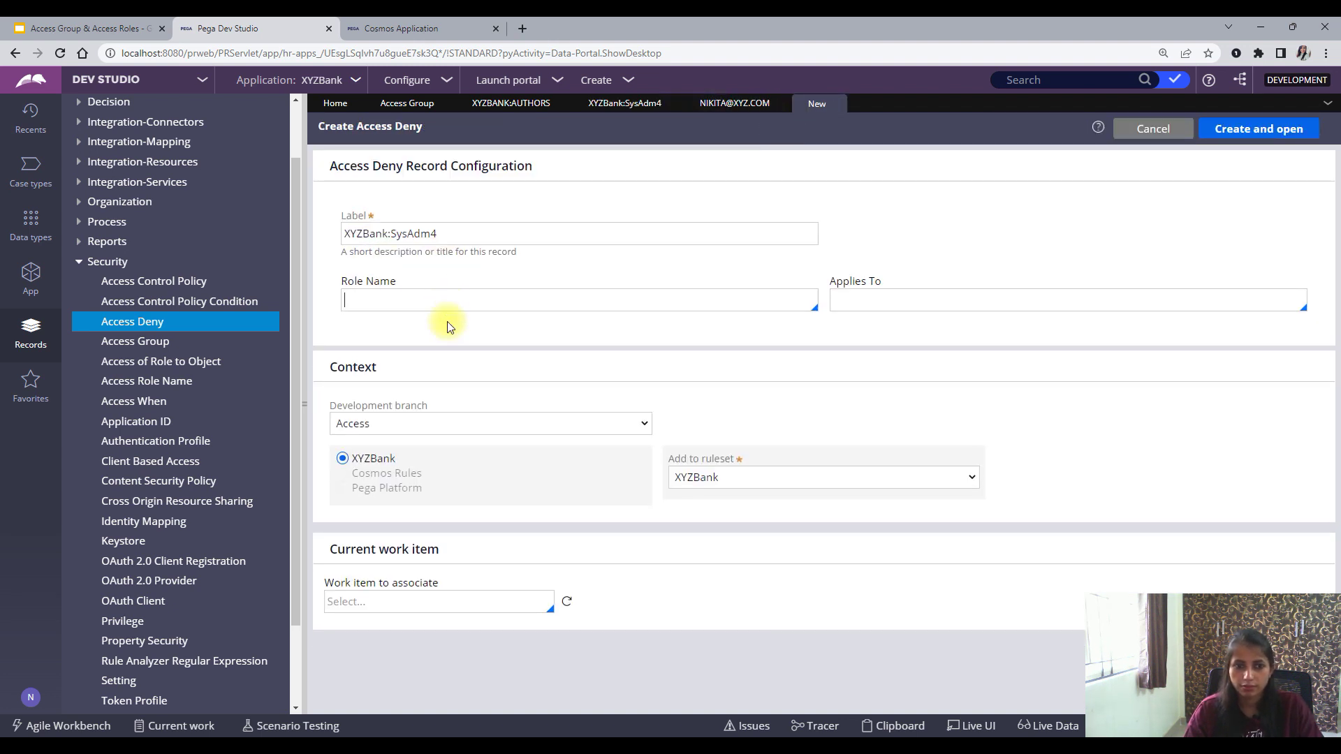
pyautogui.hotkey('ctrl', 'v')
pyautogui.click(450, 239)
pyautogui.click(470, 295)
# Look up the application's work class and make the Access Deny record apply to OGA4EH-XYZBank-Work-Interview
pyautogui.click(906, 297)
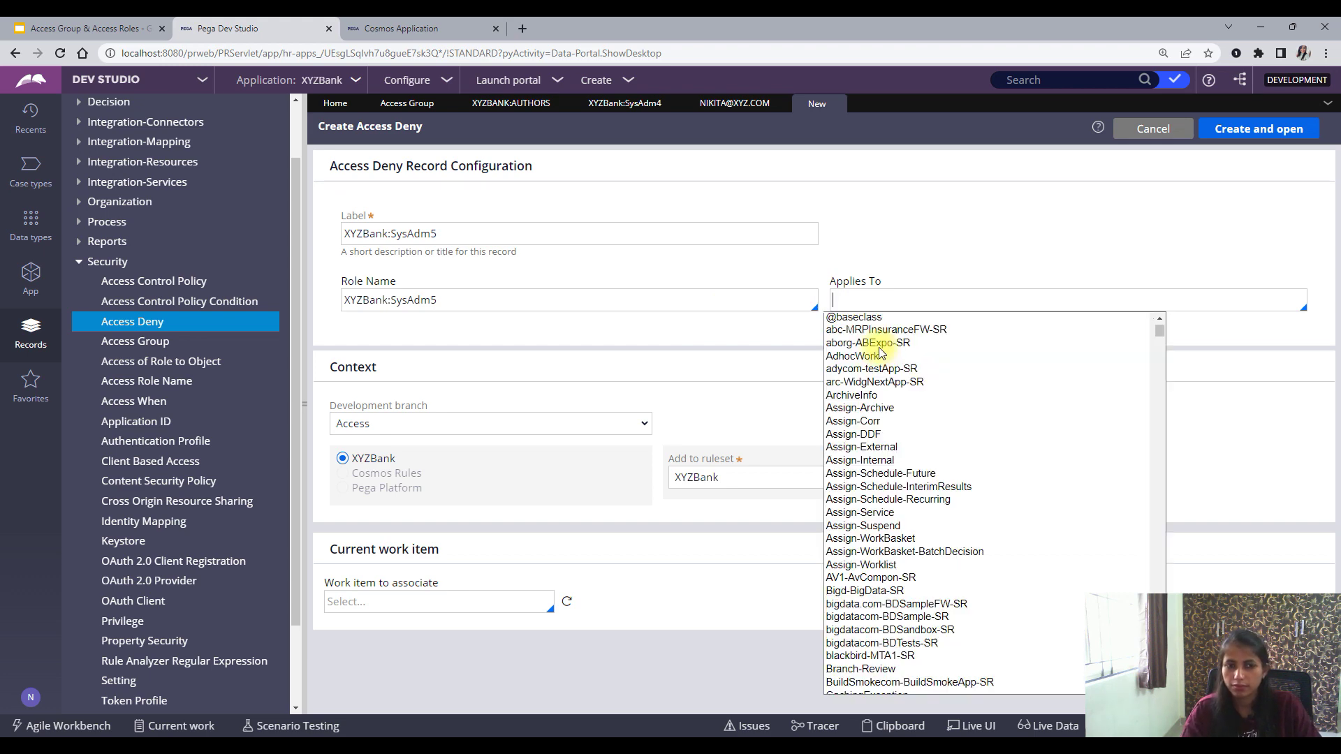
pyautogui.scroll(-20, 1045, 490)
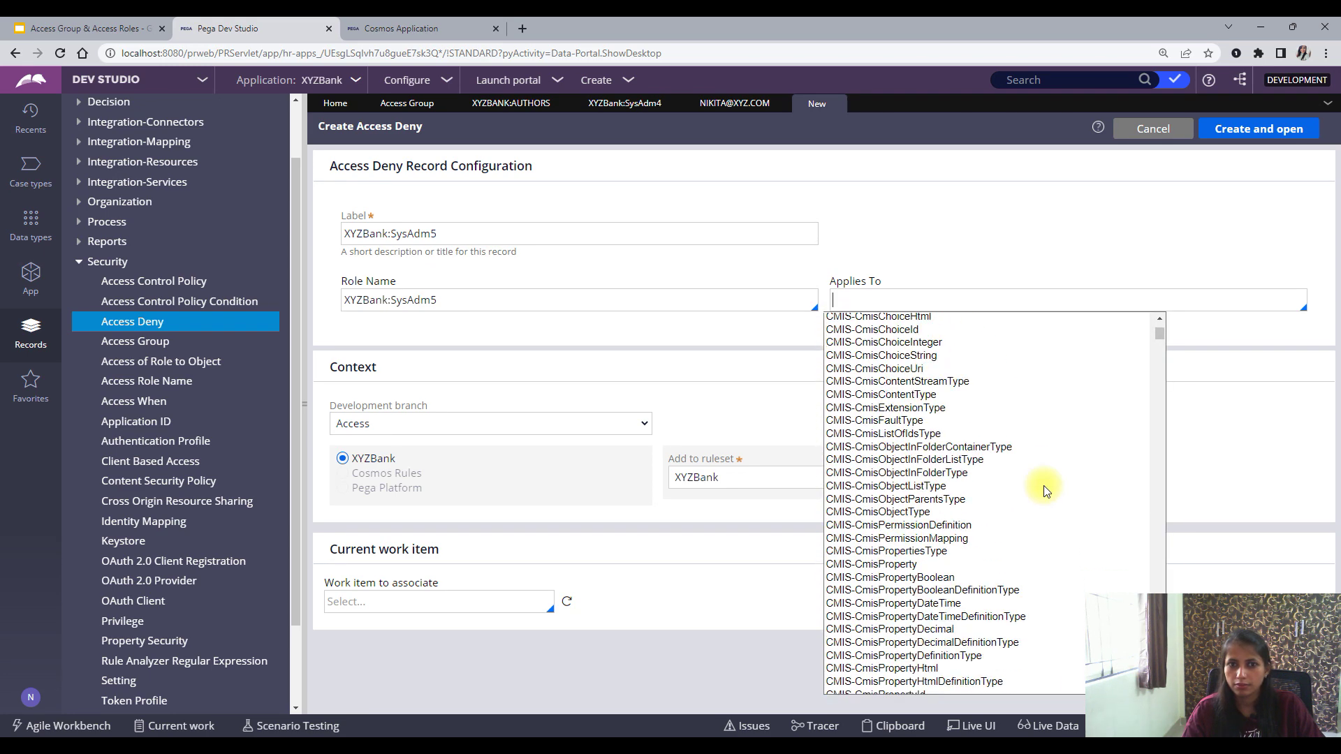
pyautogui.moveTo(1160, 336)
pyautogui.mouseDown()
pyautogui.moveTo(1171, 607)
pyautogui.moveTo(1158, 326)
pyautogui.mouseUp()
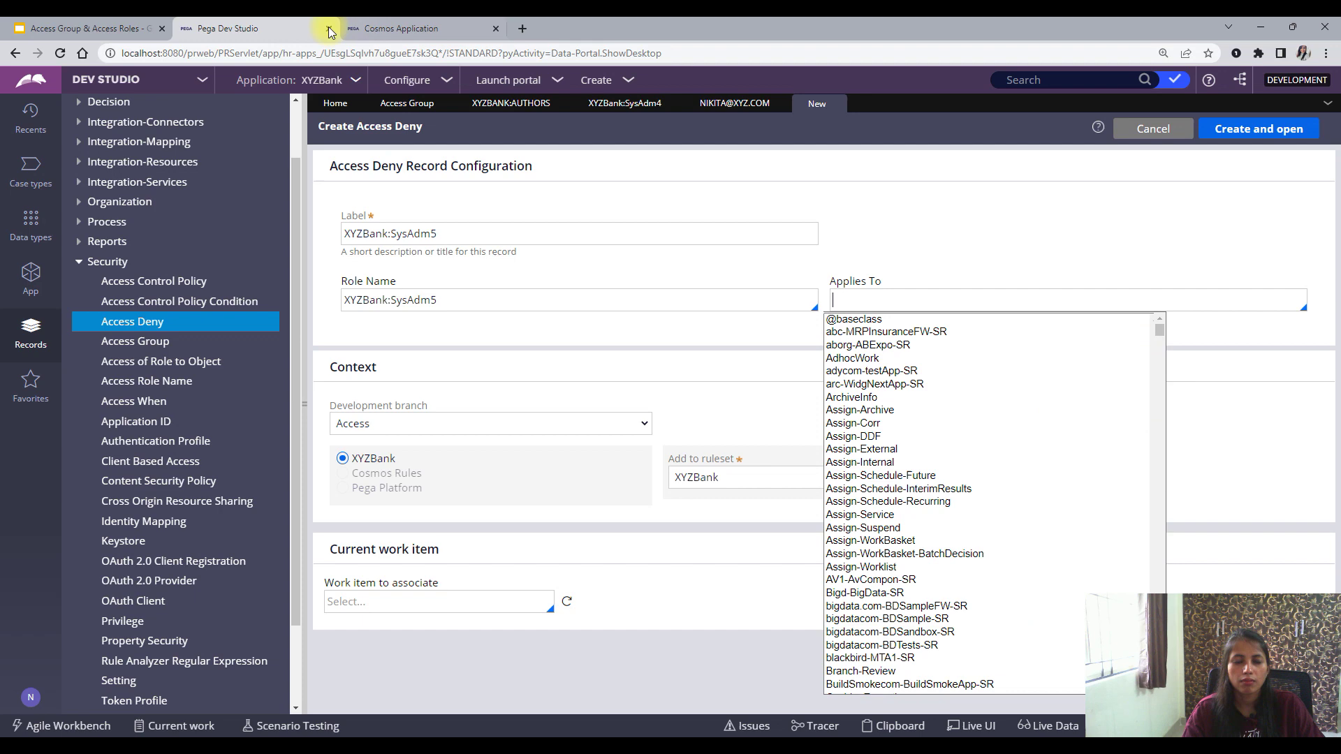
pyautogui.click(624, 103)
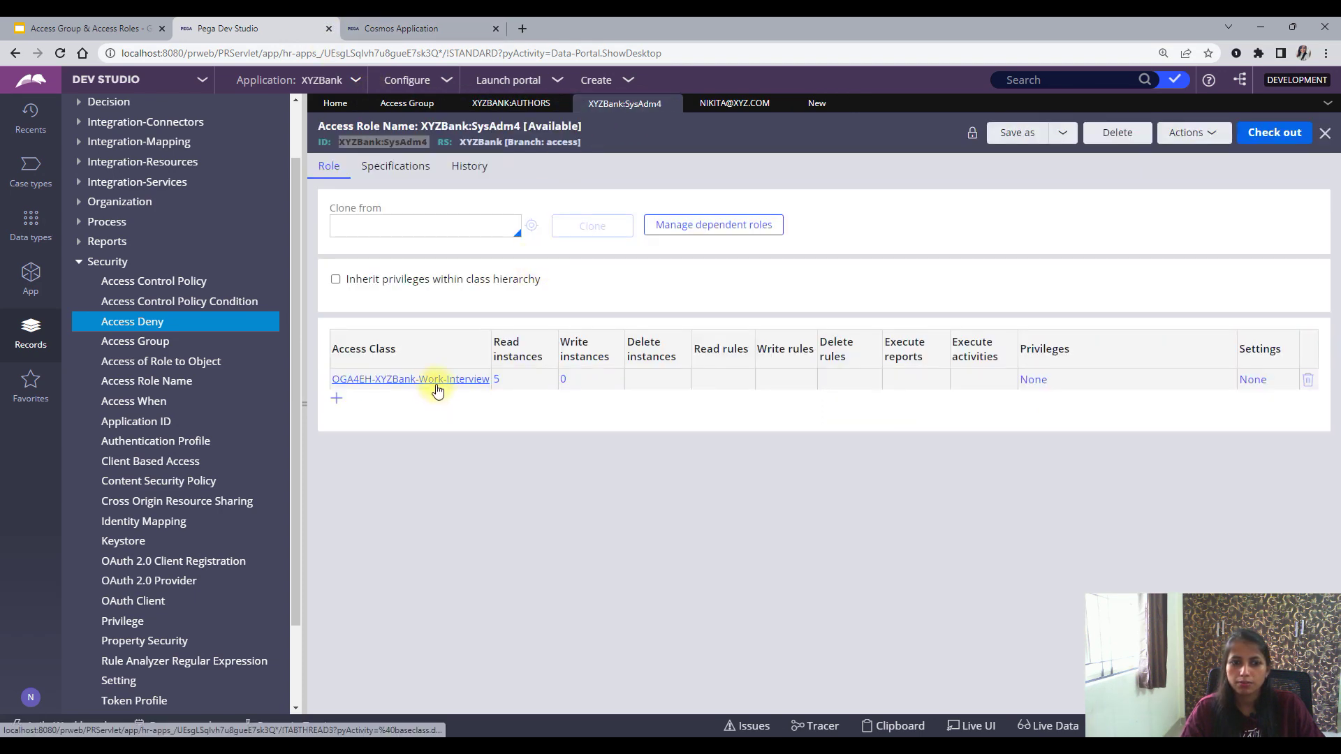
pyautogui.click(30, 276)
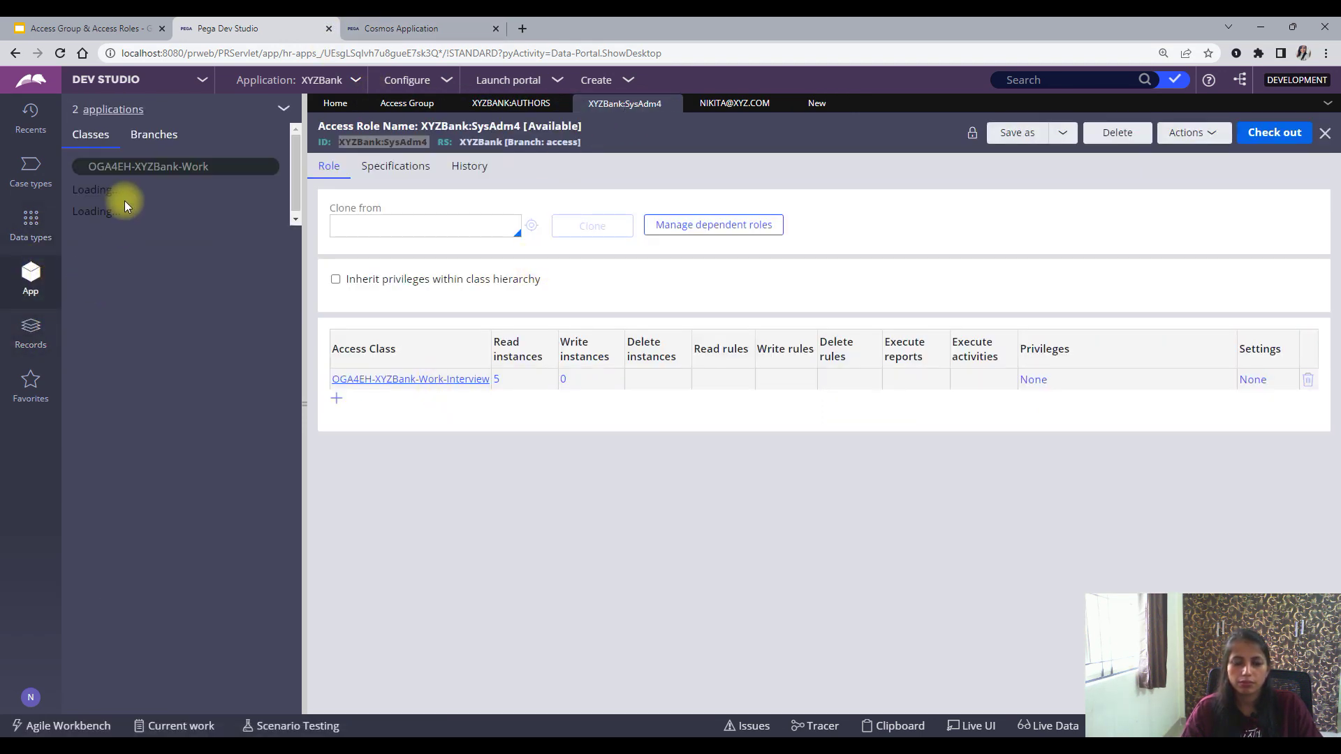
pyautogui.click(220, 167)
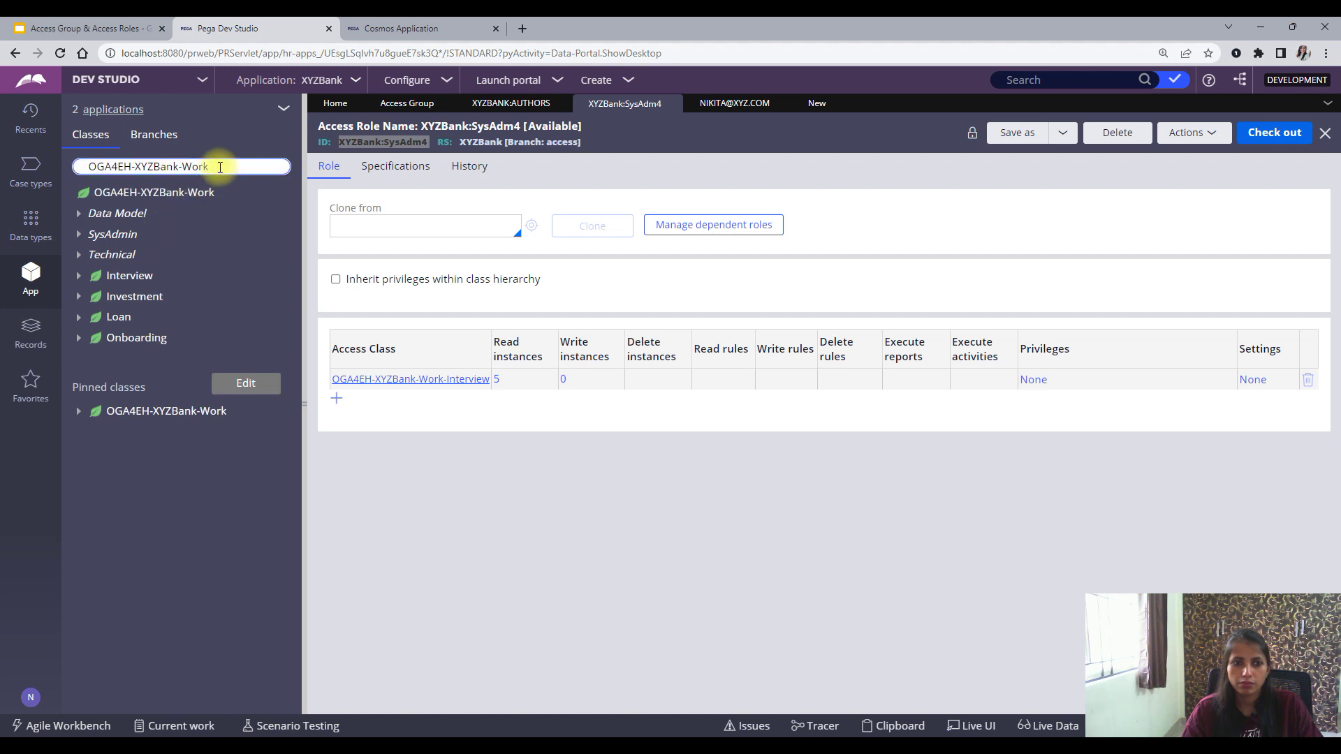
pyautogui.click(219, 167)
pyautogui.hotkey('ctrl', 'c')
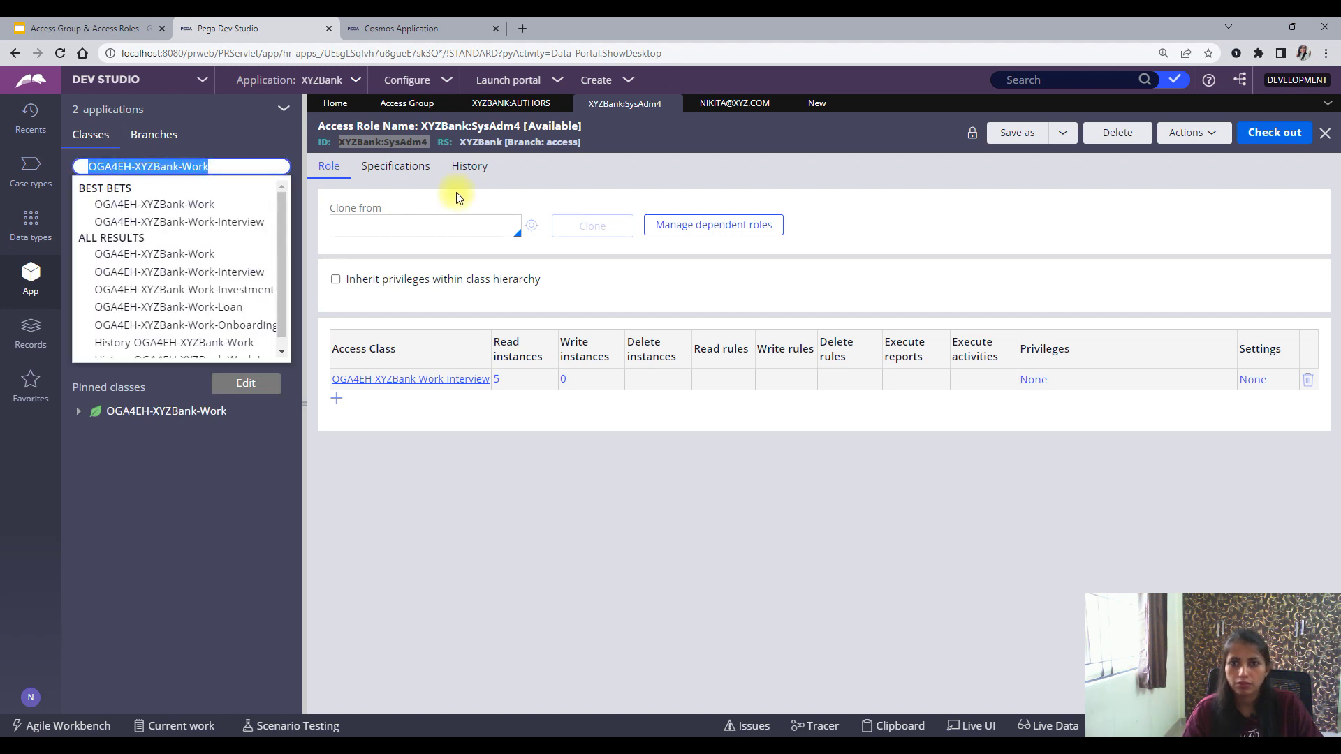
pyautogui.click(817, 103)
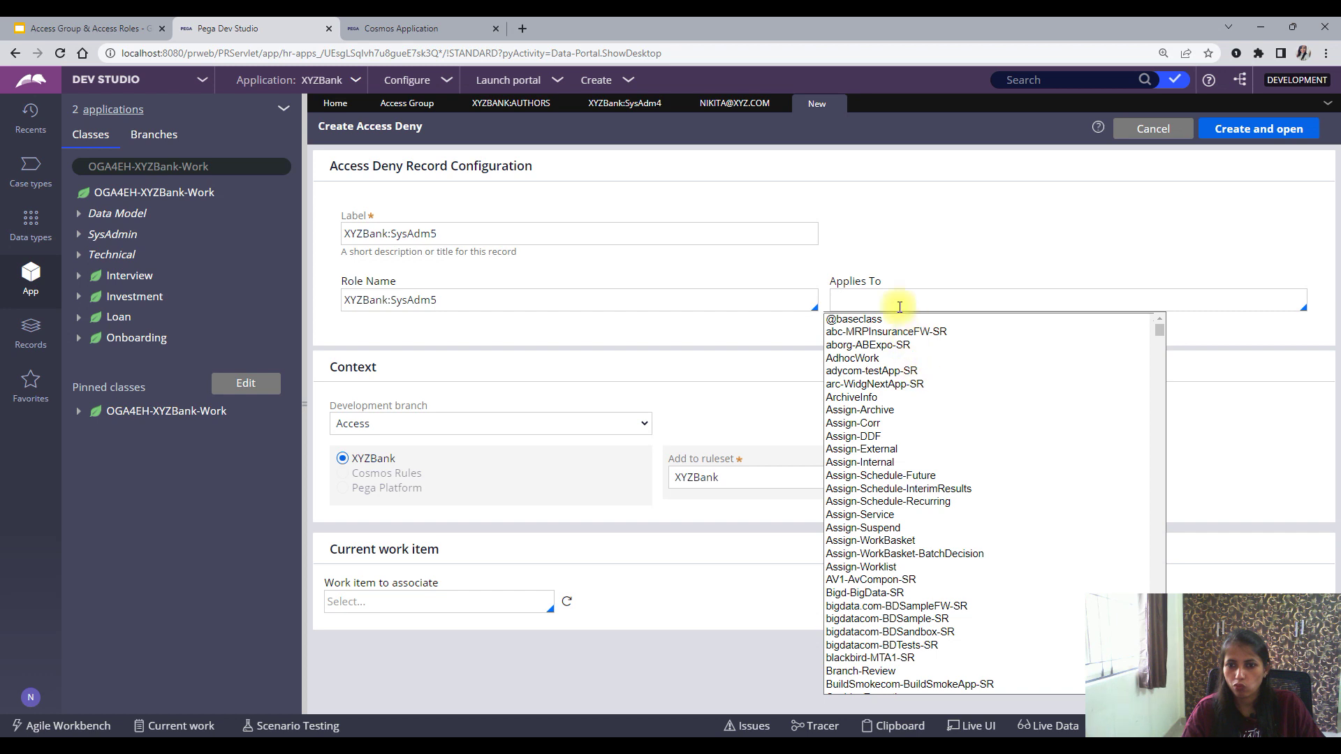
pyautogui.hotkey('ctrl', 'v')
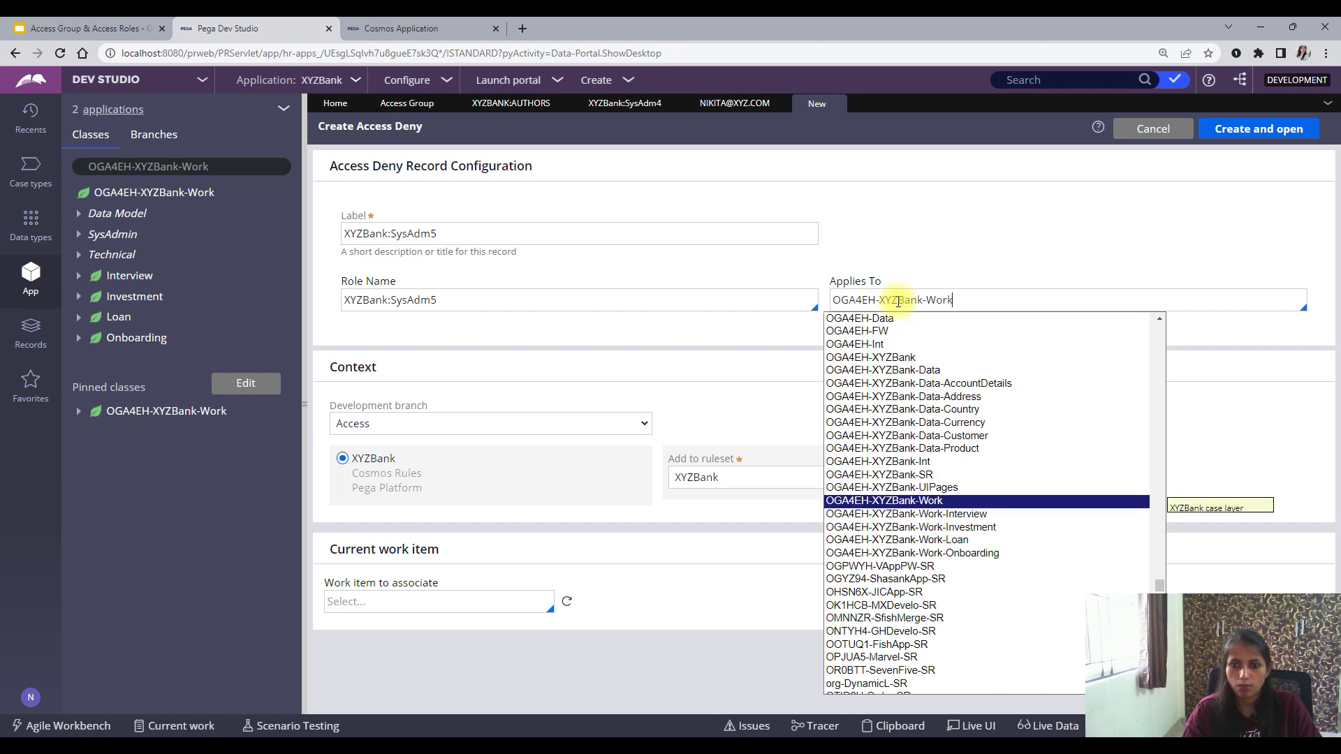
pyautogui.click(978, 515)
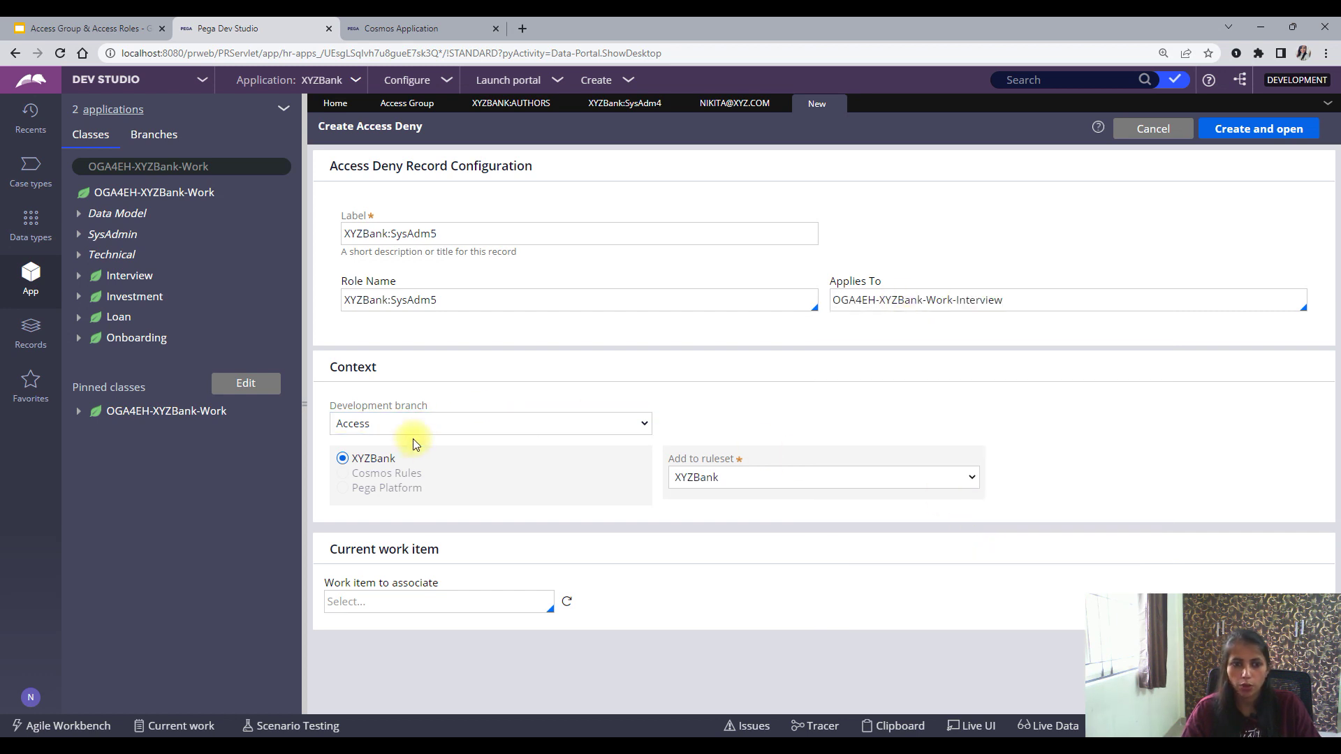
# Try to create the Access Deny record, and change its role name to XYZBank:SysAdm4
pyautogui.click(1278, 129)
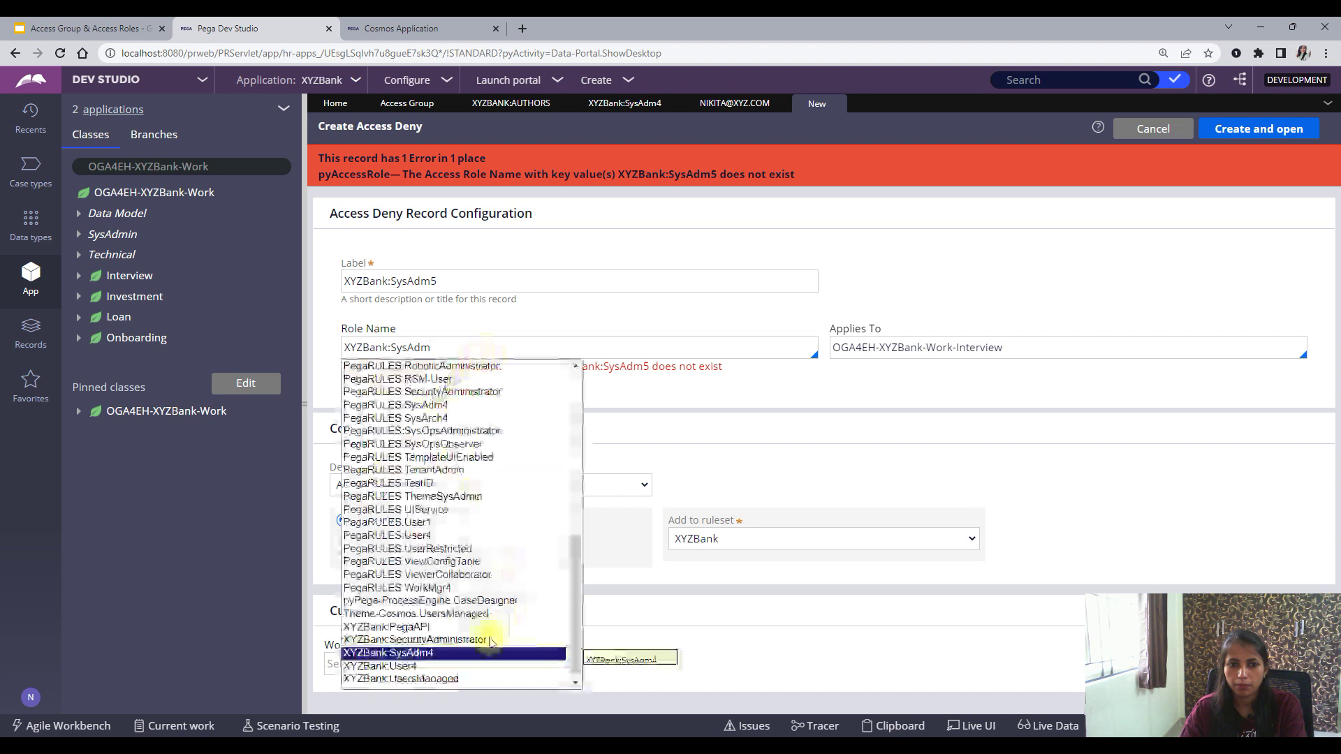
pyautogui.click(448, 653)
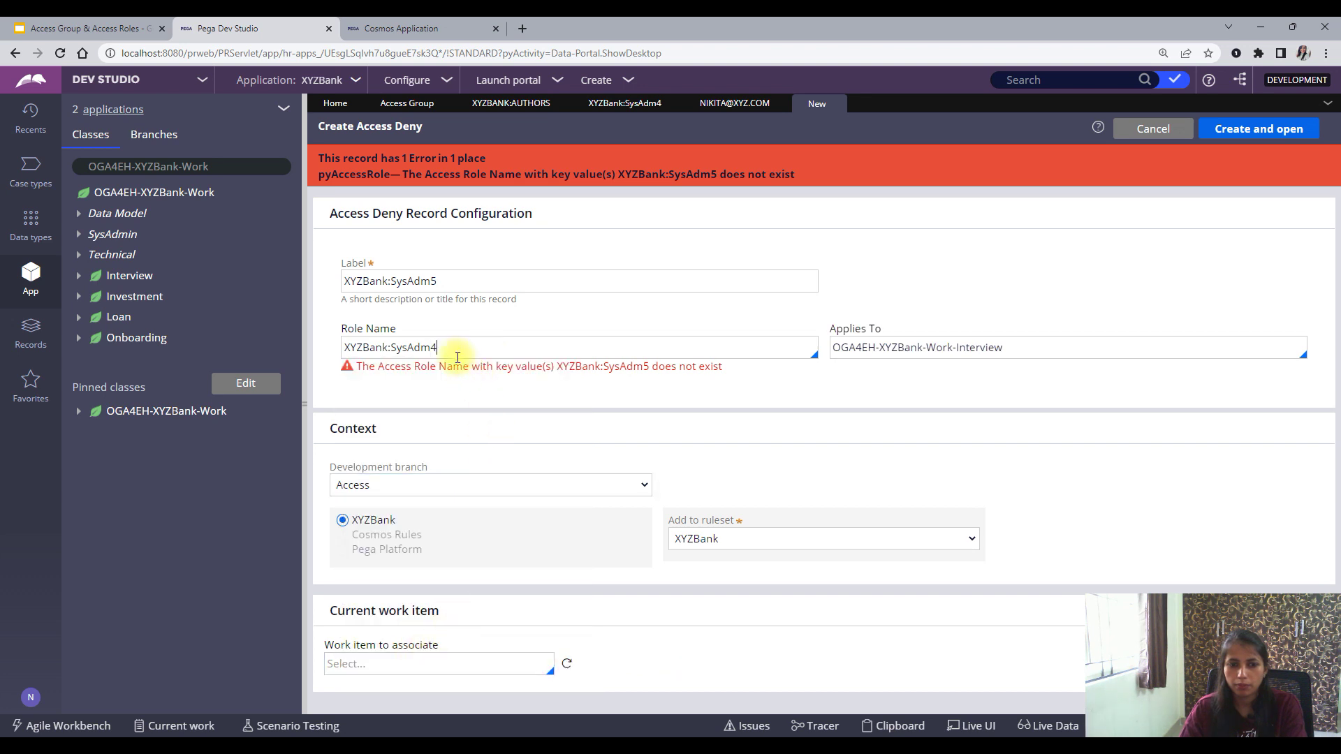
pyautogui.click(461, 279)
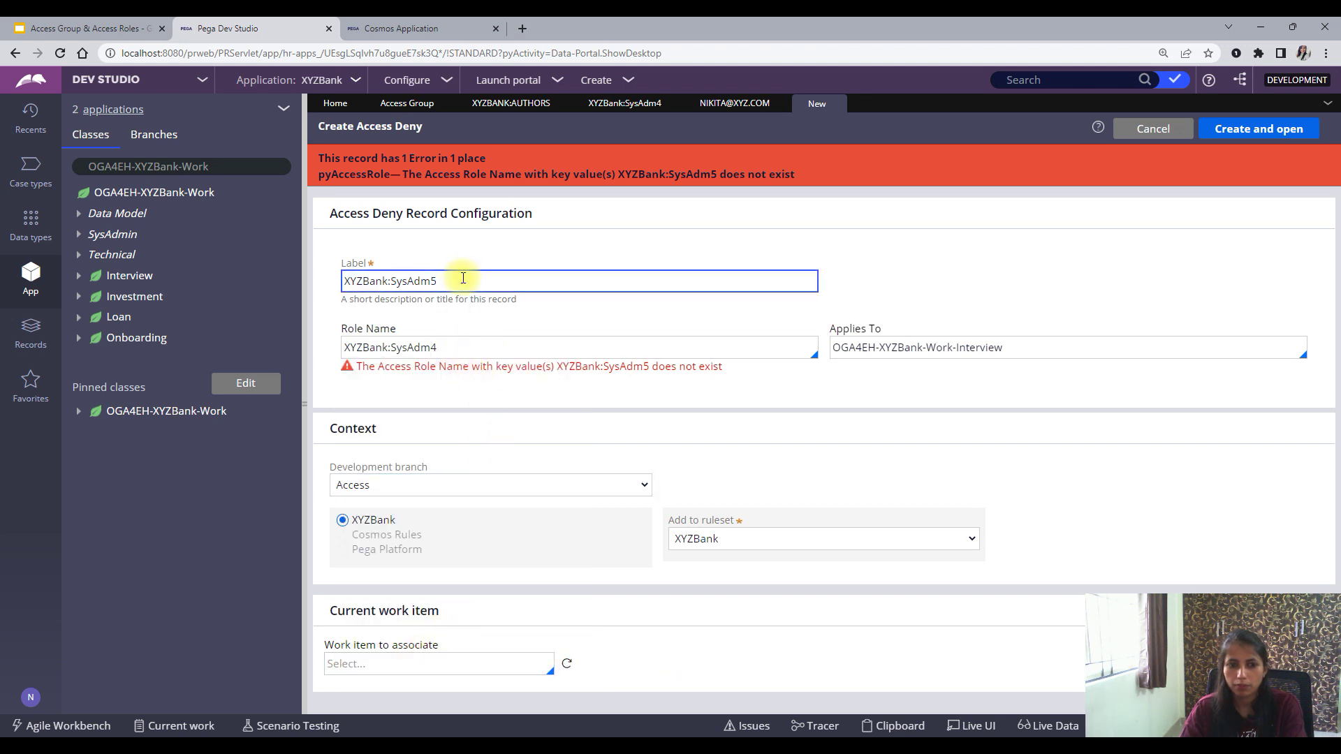
pyautogui.click(444, 349)
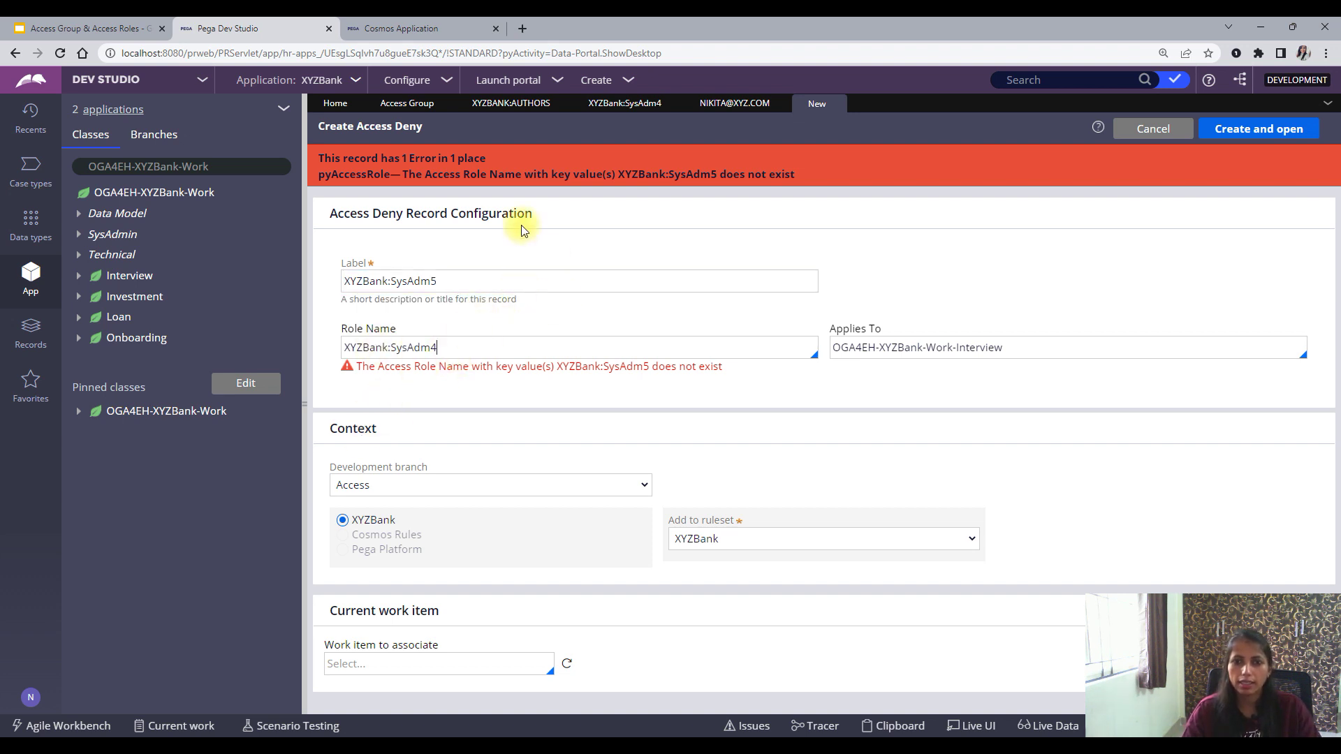
# Save the XYZBank:SysAdm4 access role as a new access role labelled XYZBank:SysAdm5 in the Access branch
pyautogui.click(610, 108)
pyautogui.click(1026, 128)
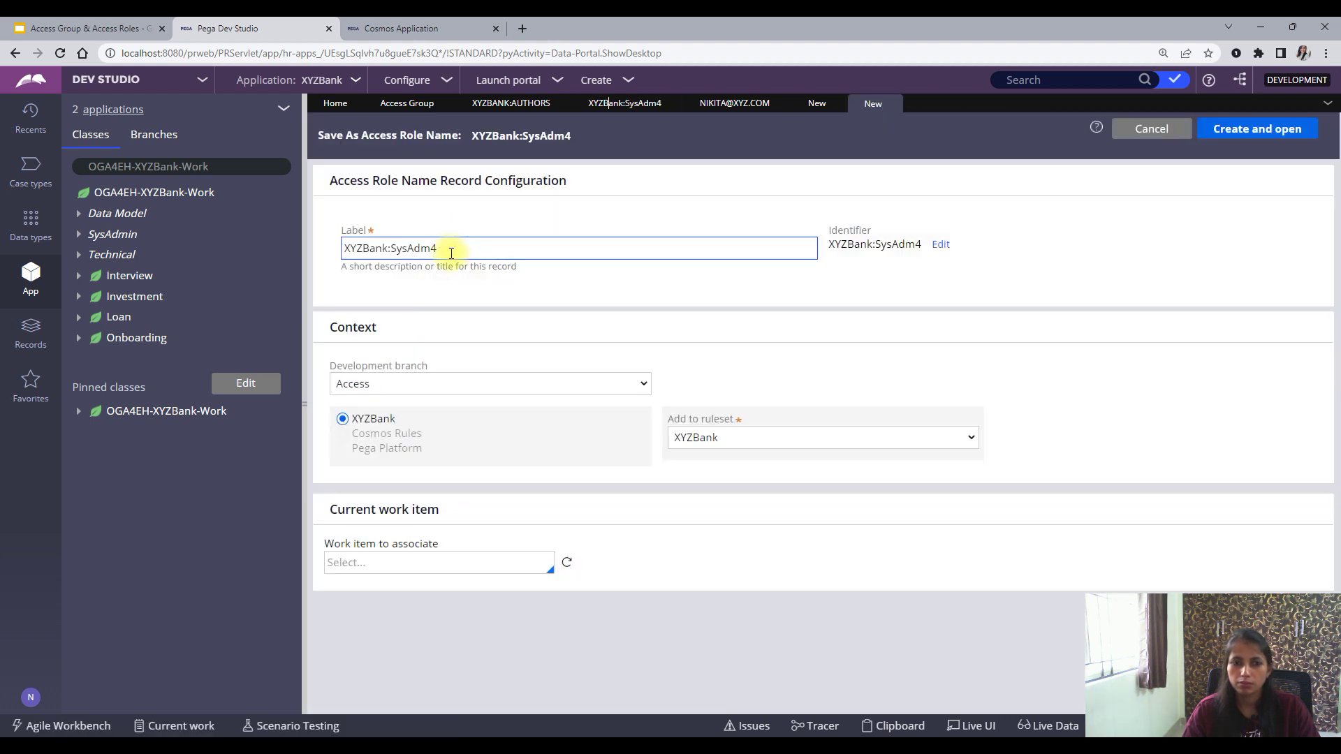
pyautogui.click(451, 252)
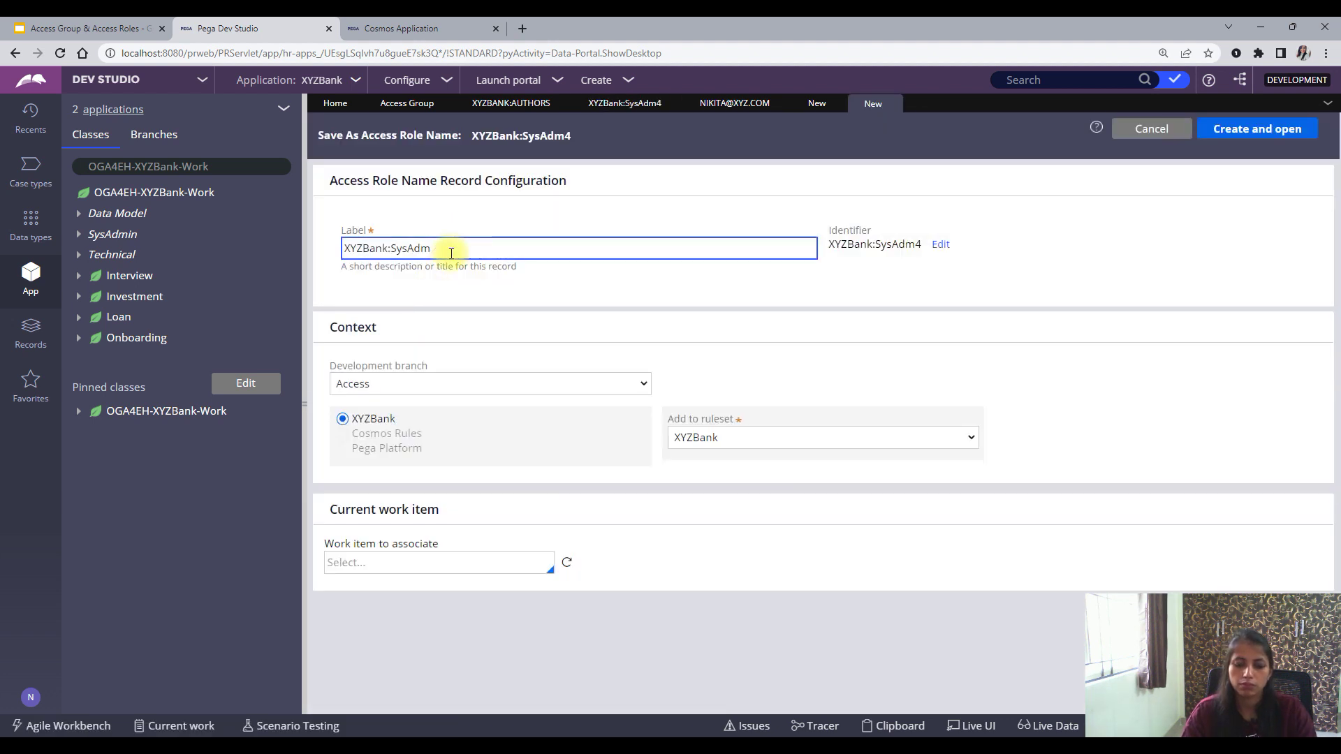
pyautogui.click(1257, 128)
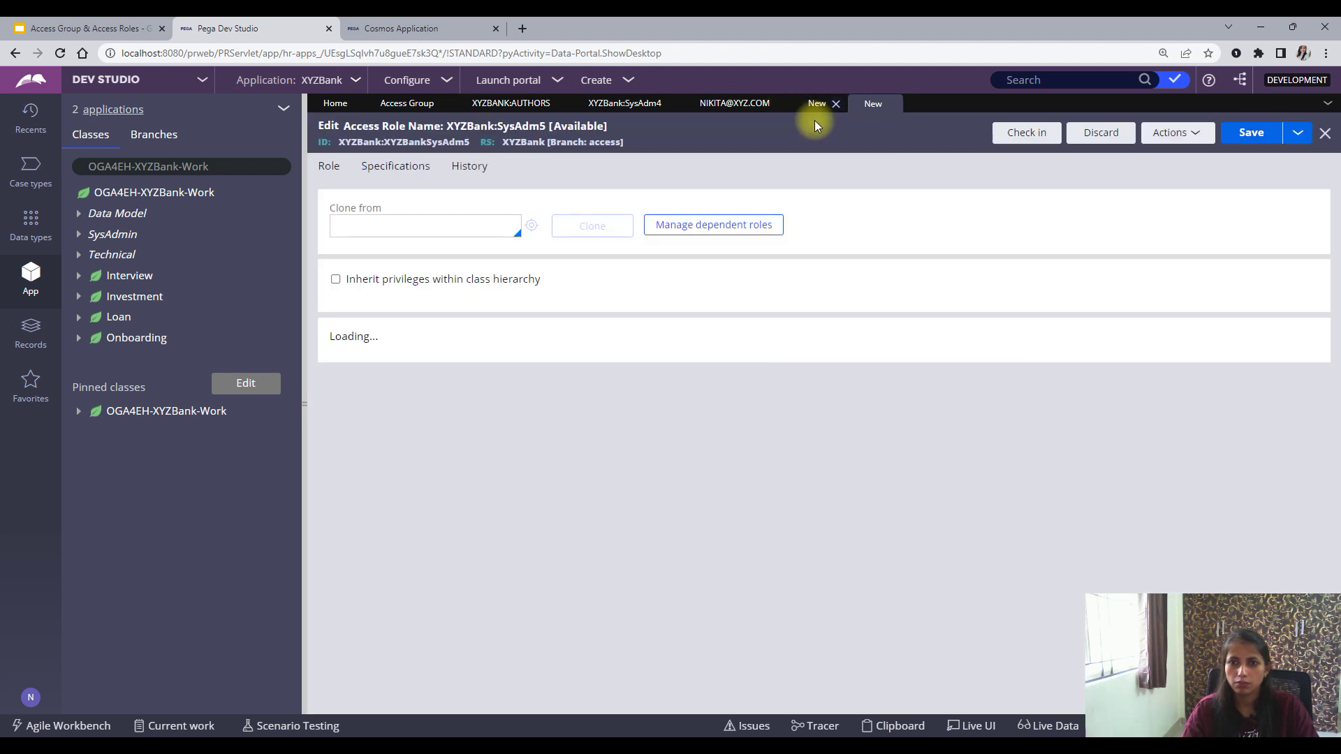
# Set the Access Deny record's role name to XYZBank:SysAdm5 and try to create the record
pyautogui.click(815, 104)
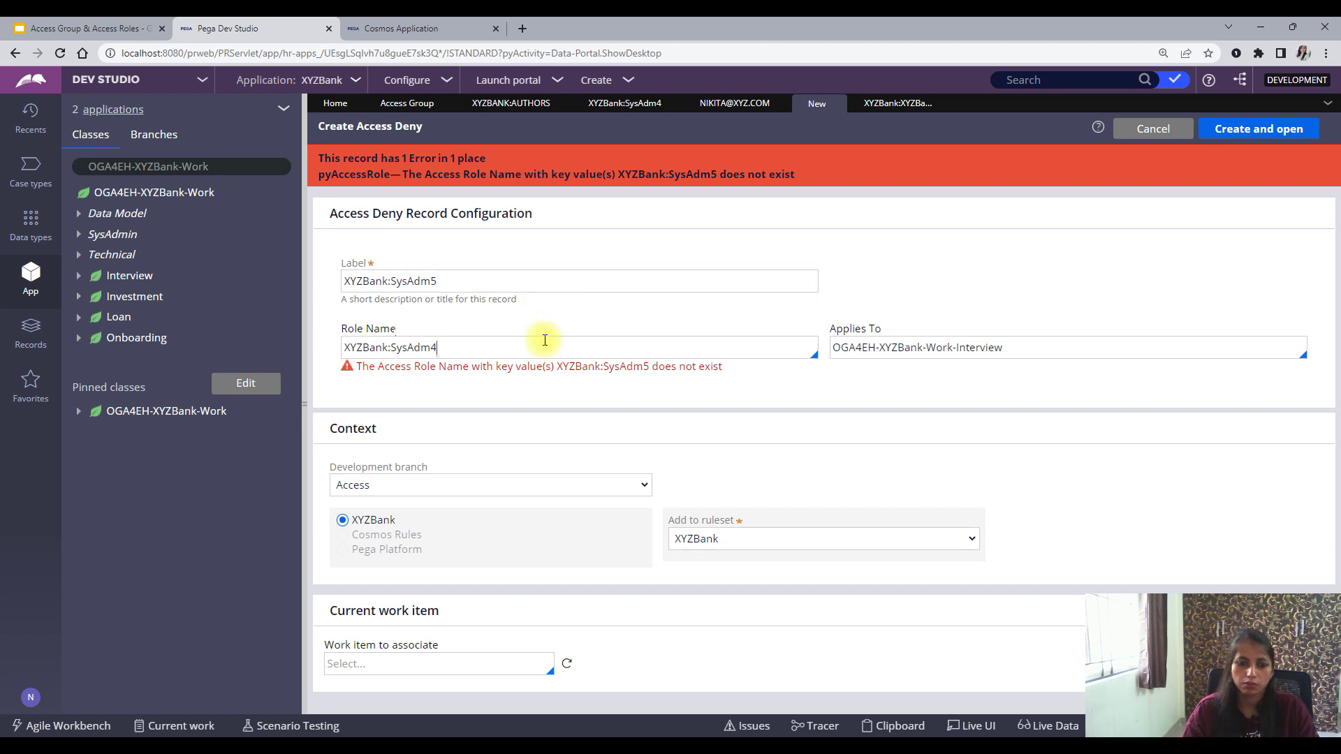
pyautogui.click(1257, 128)
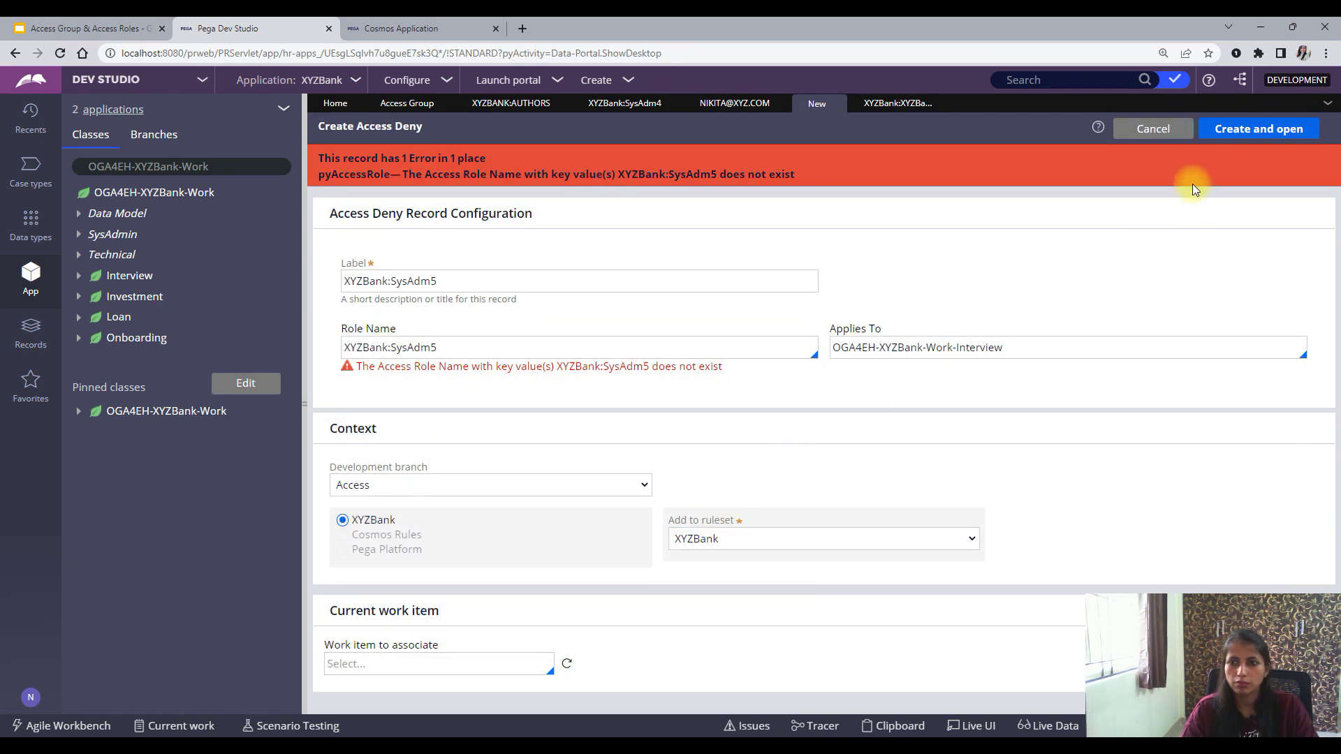
pyautogui.click(1254, 129)
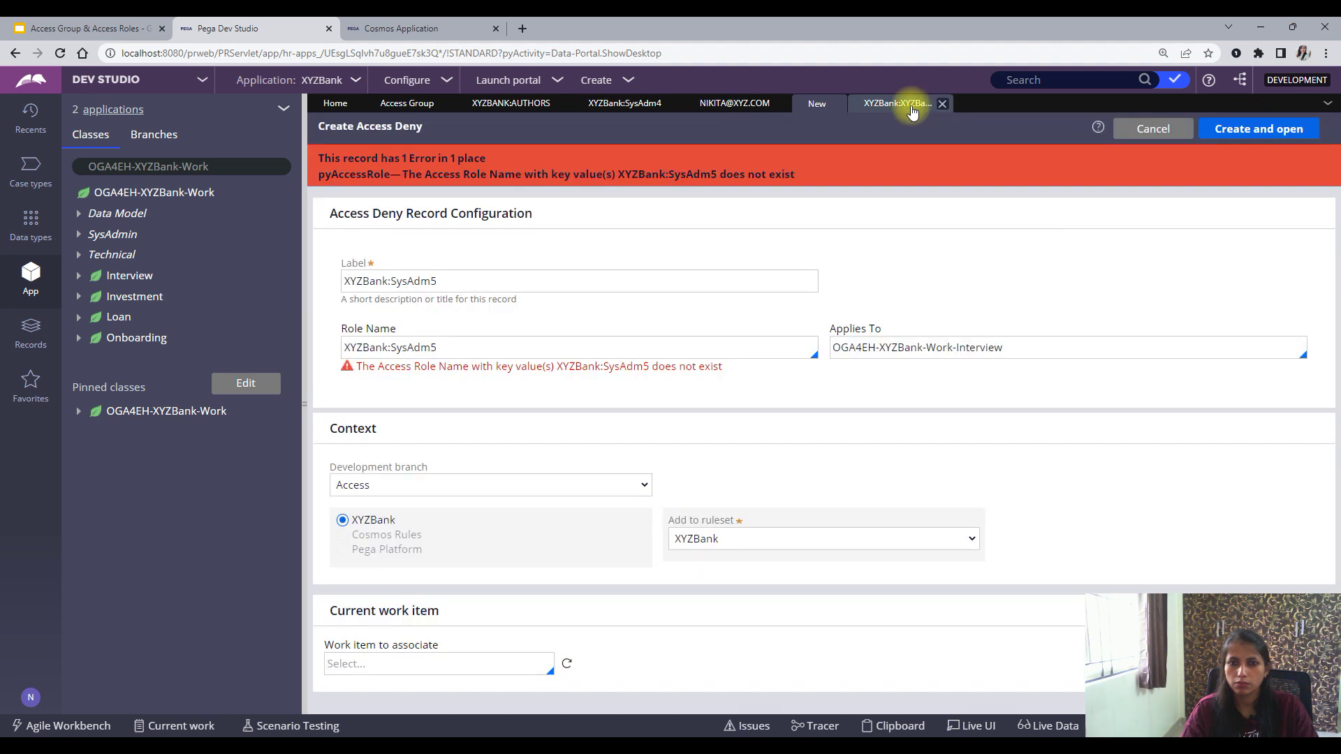
# Check in the new XYZBank:SysAdm5 access role with the comment "wip"
pyautogui.click(900, 104)
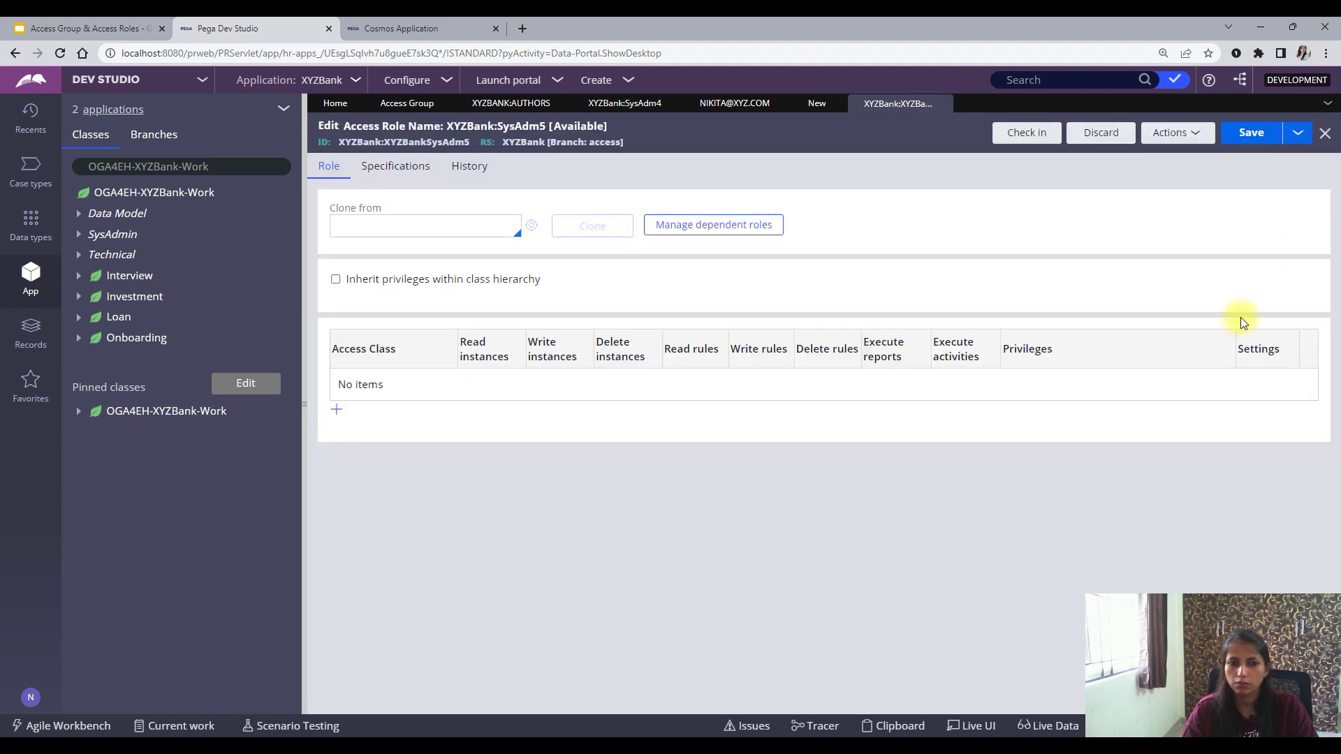
pyautogui.click(1026, 132)
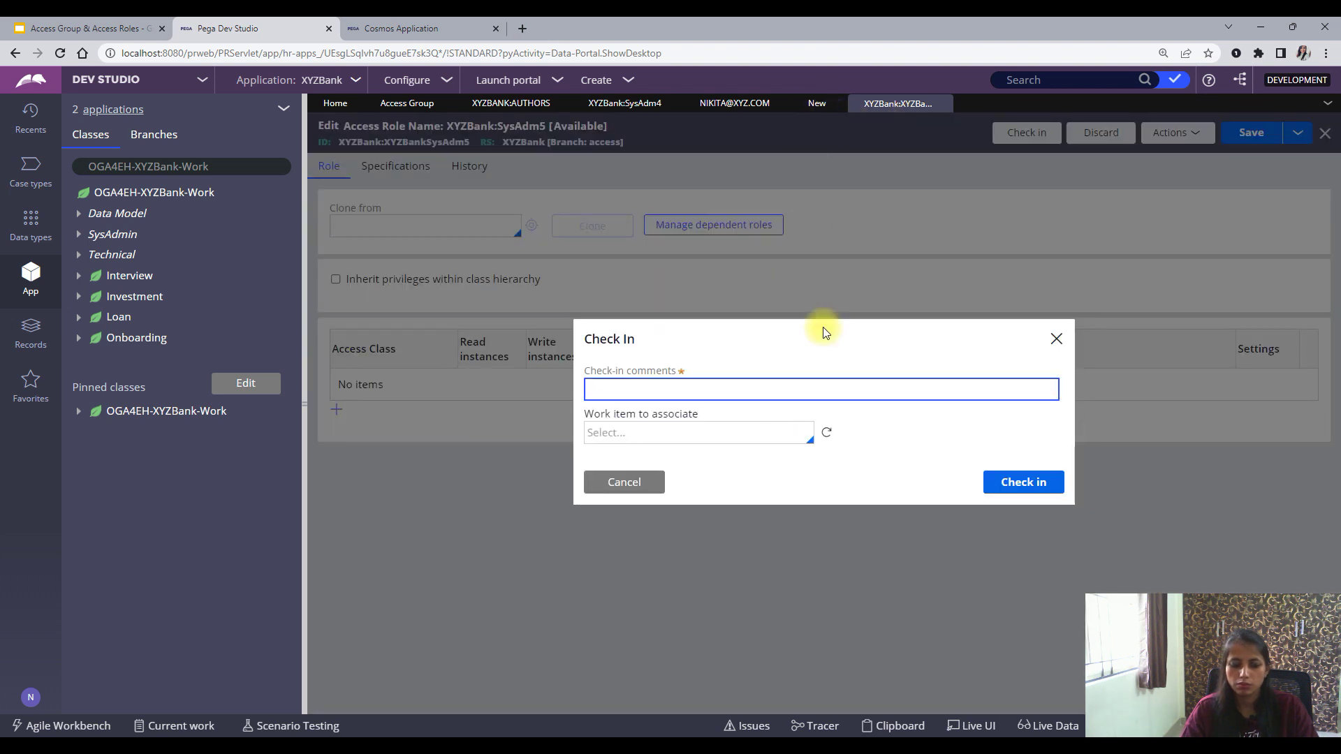
pyautogui.write('wip')
pyautogui.click(1023, 482)
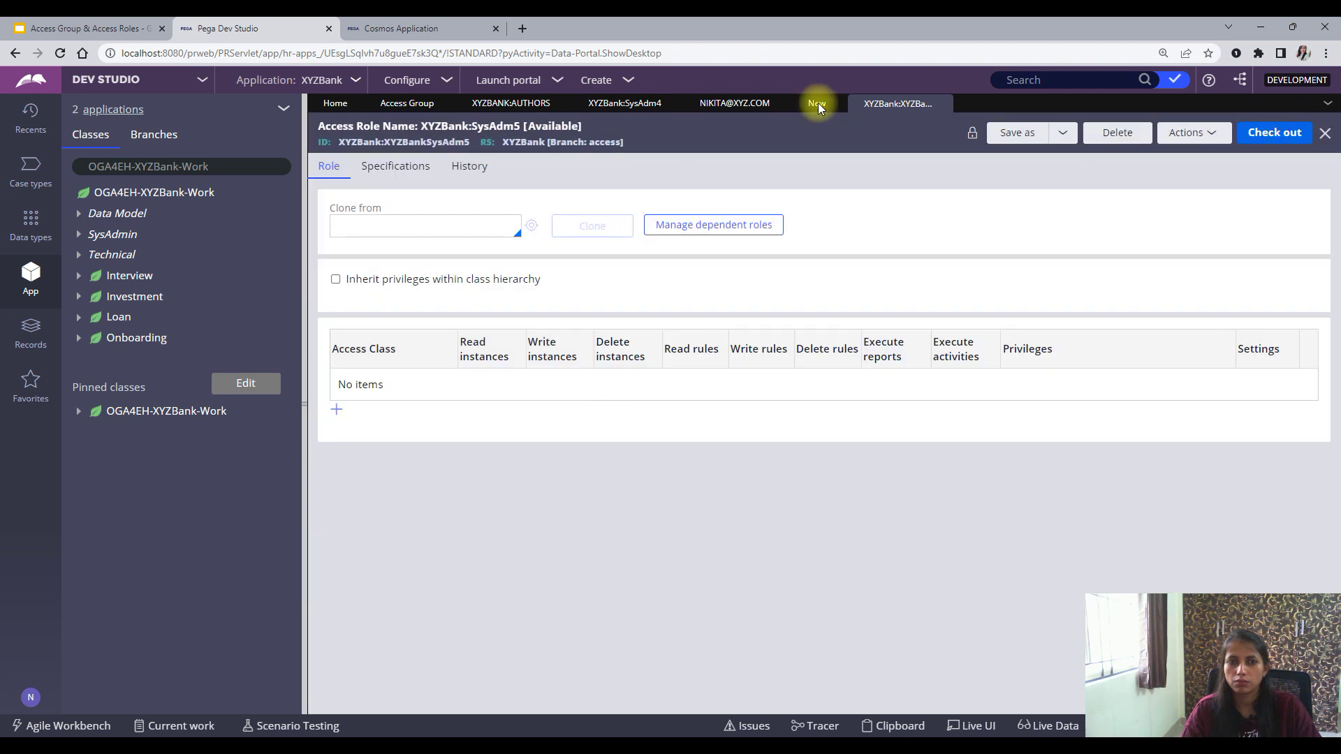
# Return to the Access Deny record, retry its creation, and place the cursor in its role name for editing
pyautogui.click(819, 103)
pyautogui.click(1213, 133)
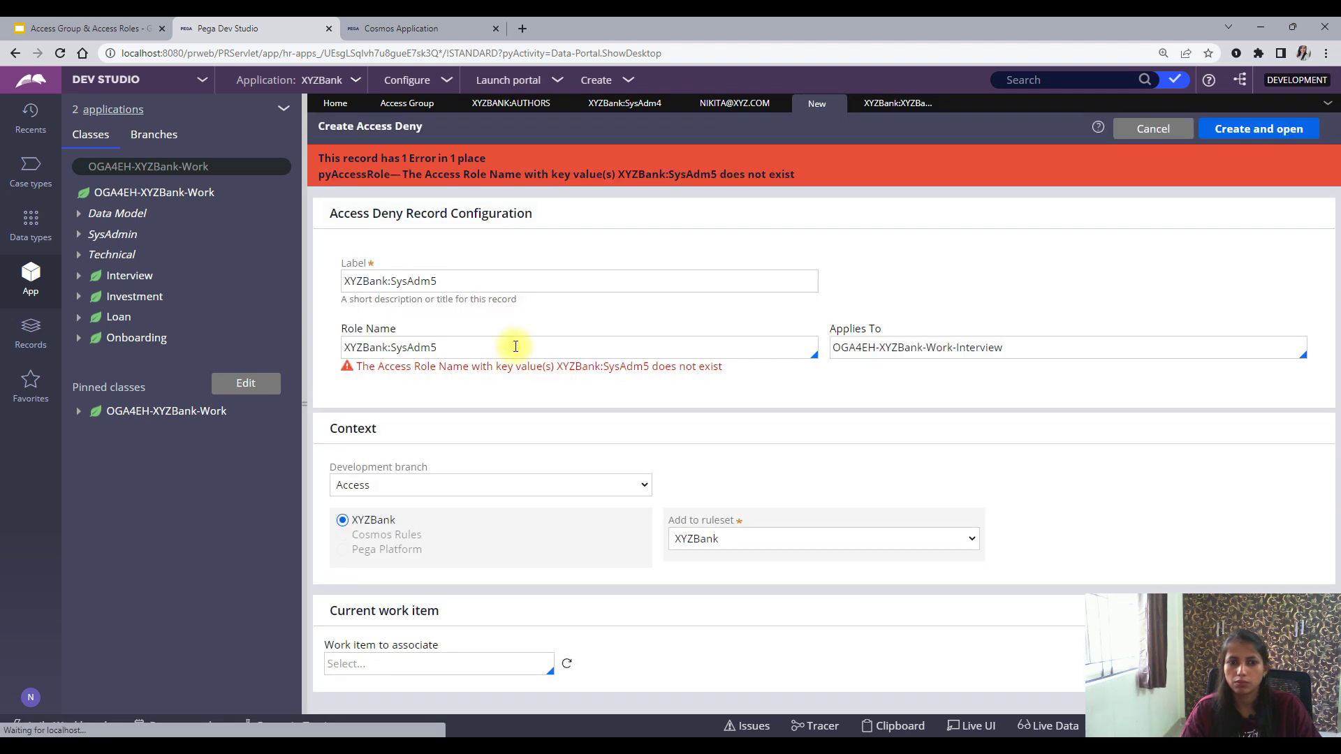
pyautogui.click(515, 347)
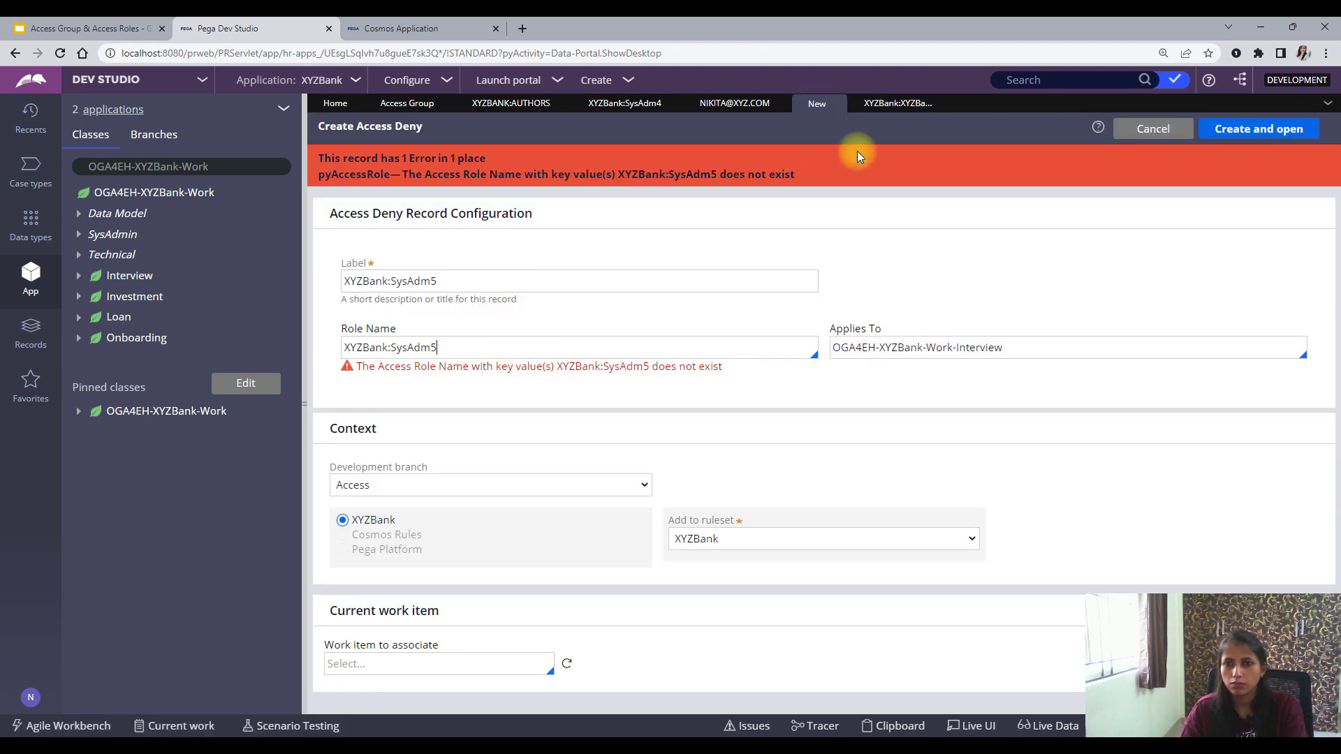
# Set the Access Deny record's role name to XYZBank:XYZBankSysAdm5 and create the record
pyautogui.click(898, 105)
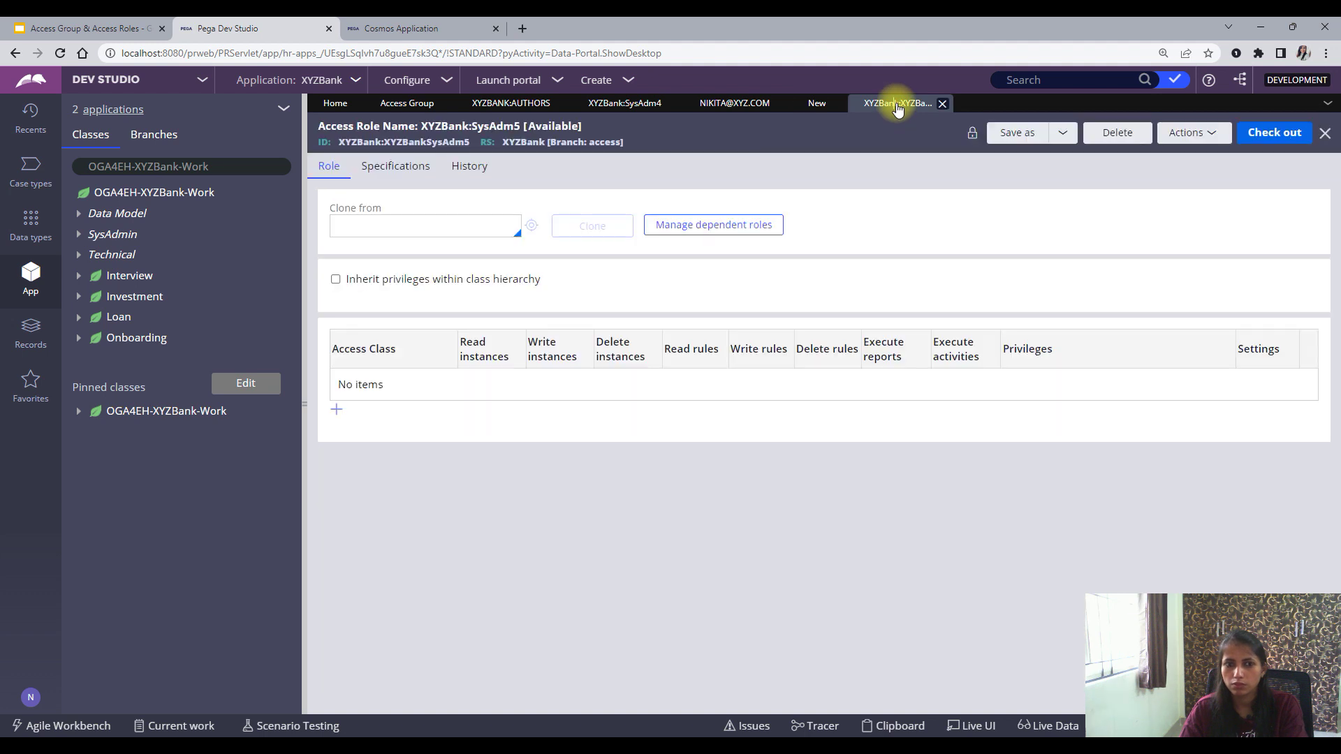
pyautogui.click(817, 104)
pyautogui.moveTo(455, 347); pyautogui.dragTo(428, 347)
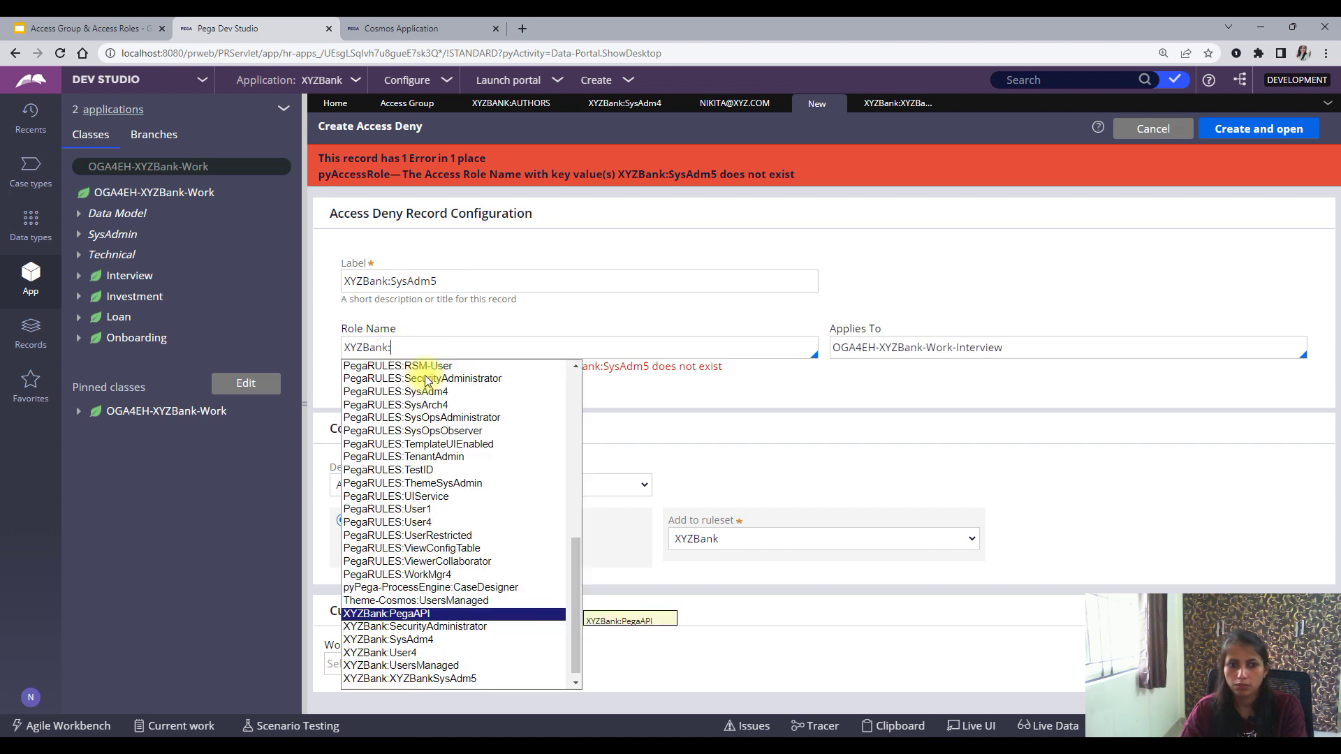
pyautogui.click(444, 678)
pyautogui.click(1233, 132)
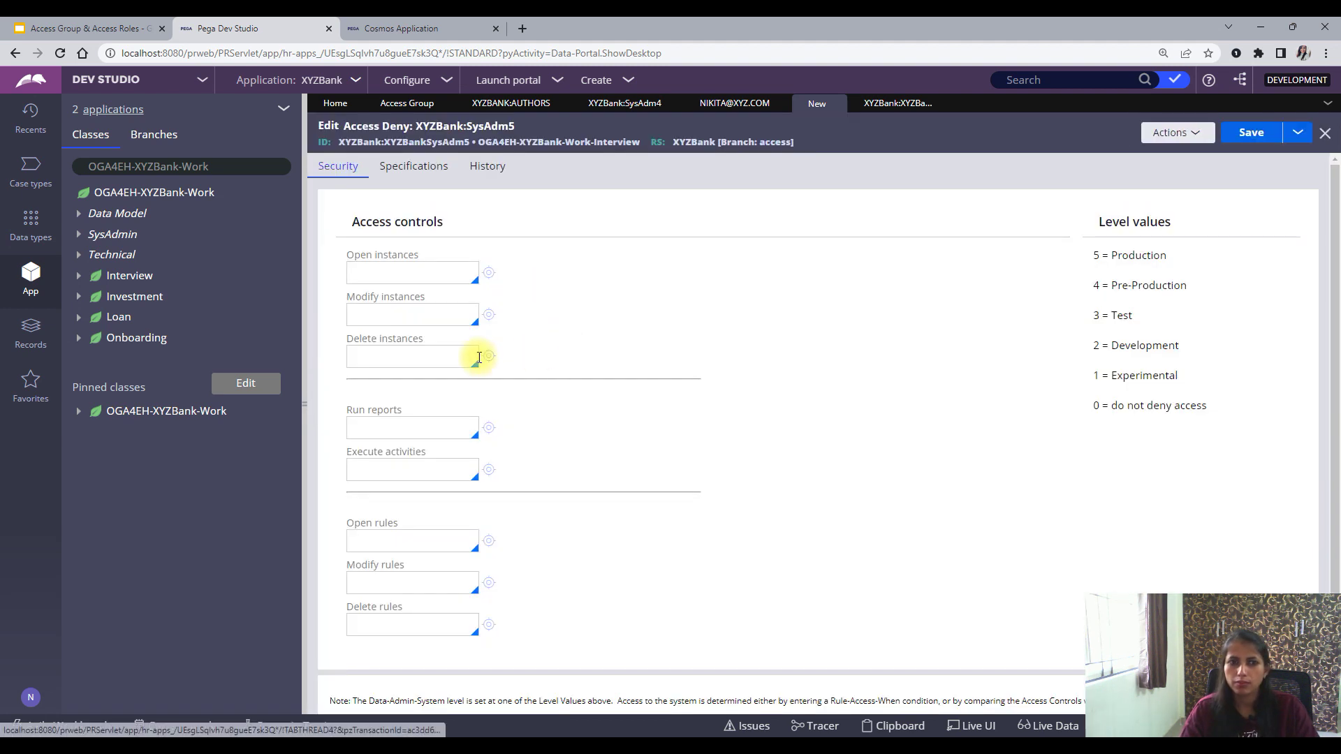
# Set Open instances to 5 in the Access Deny record's access controls and save the record
pyautogui.scroll(-1, 468, 350)
pyautogui.scroll(1, 467, 351)
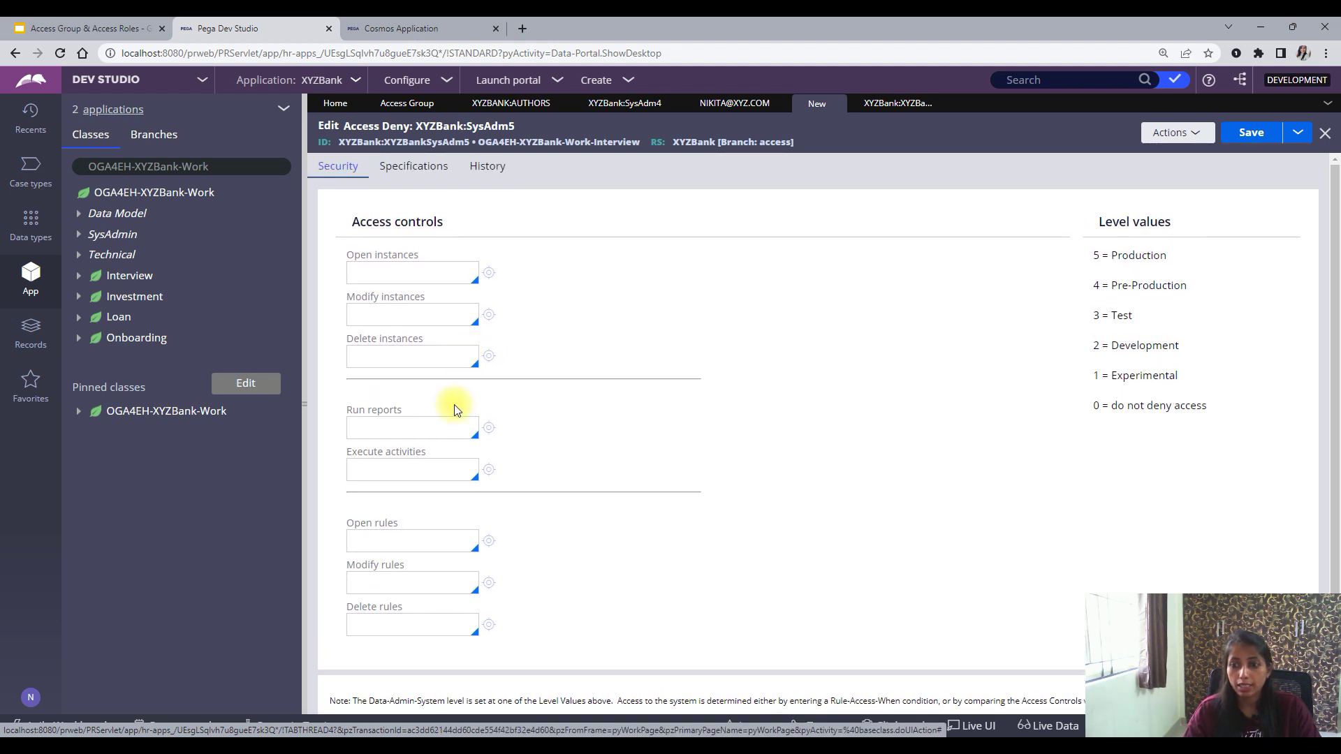
pyautogui.scroll(-1, 532, 391)
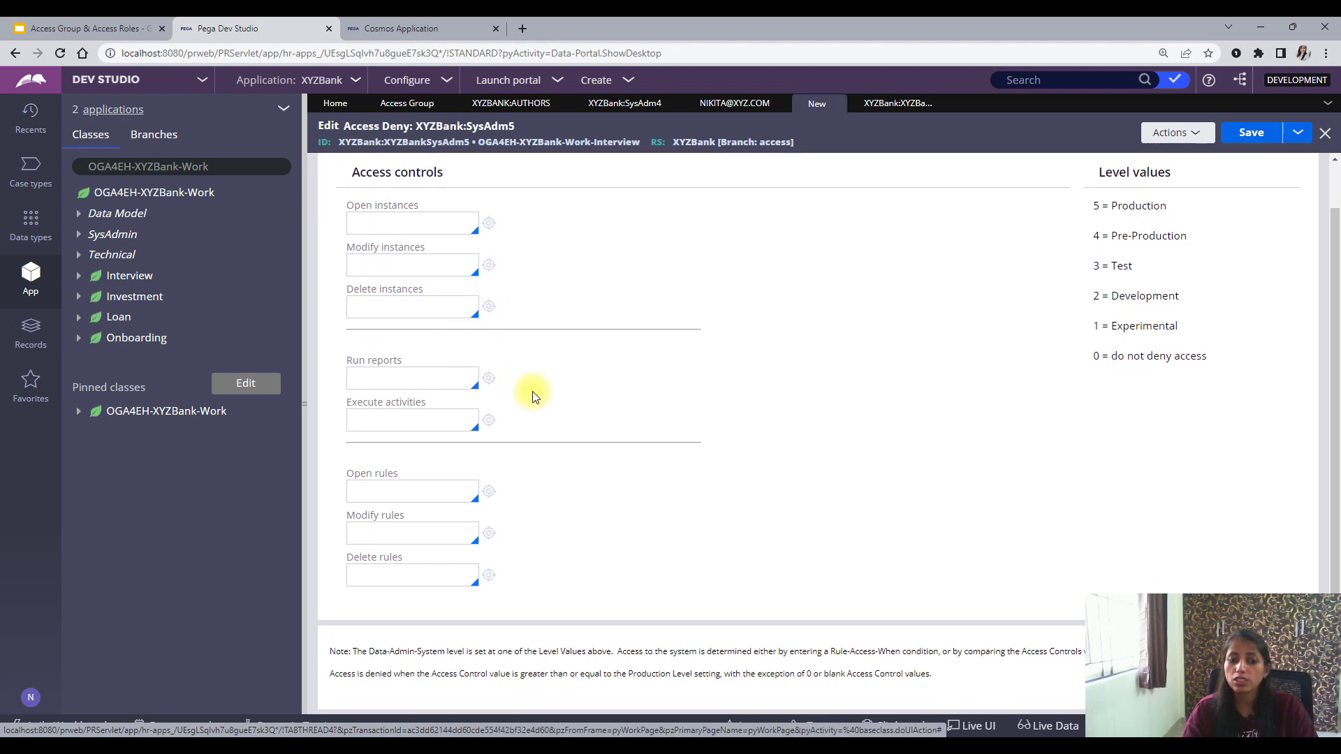
pyautogui.scroll(1, 532, 383)
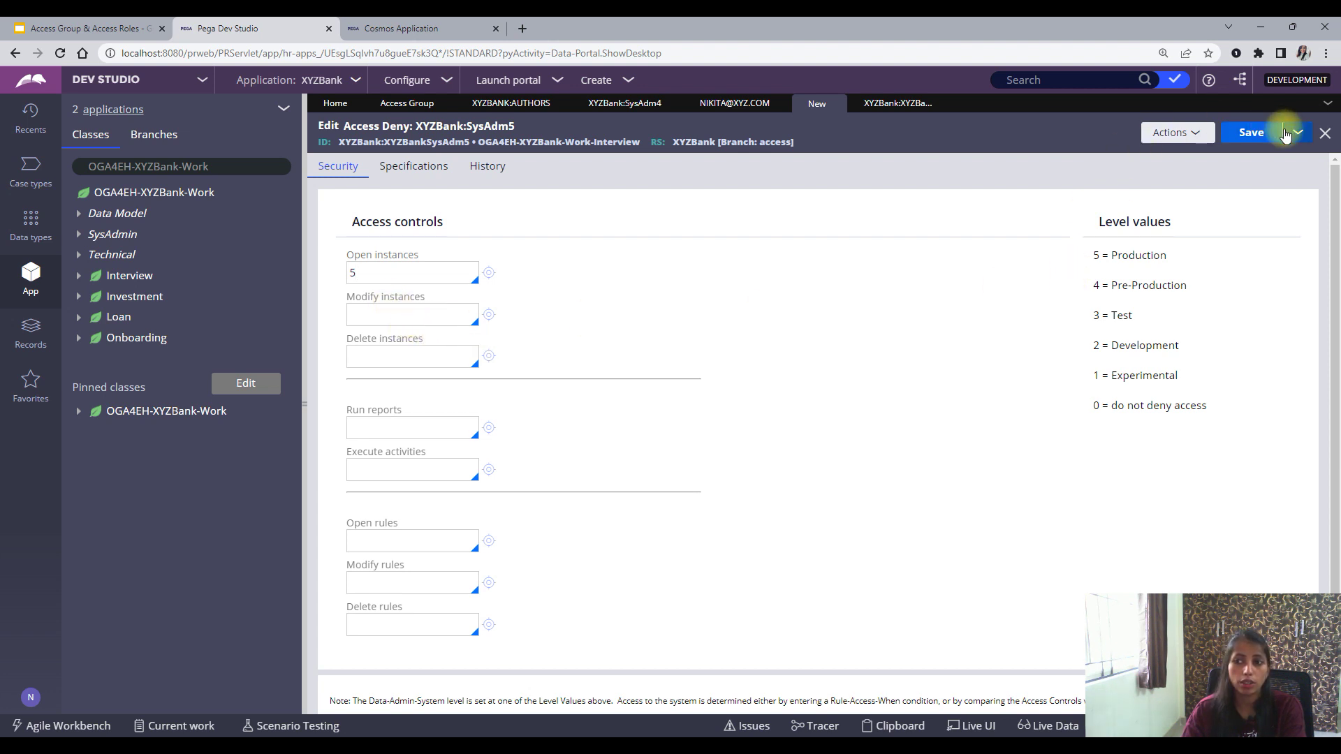
pyautogui.click(1250, 132)
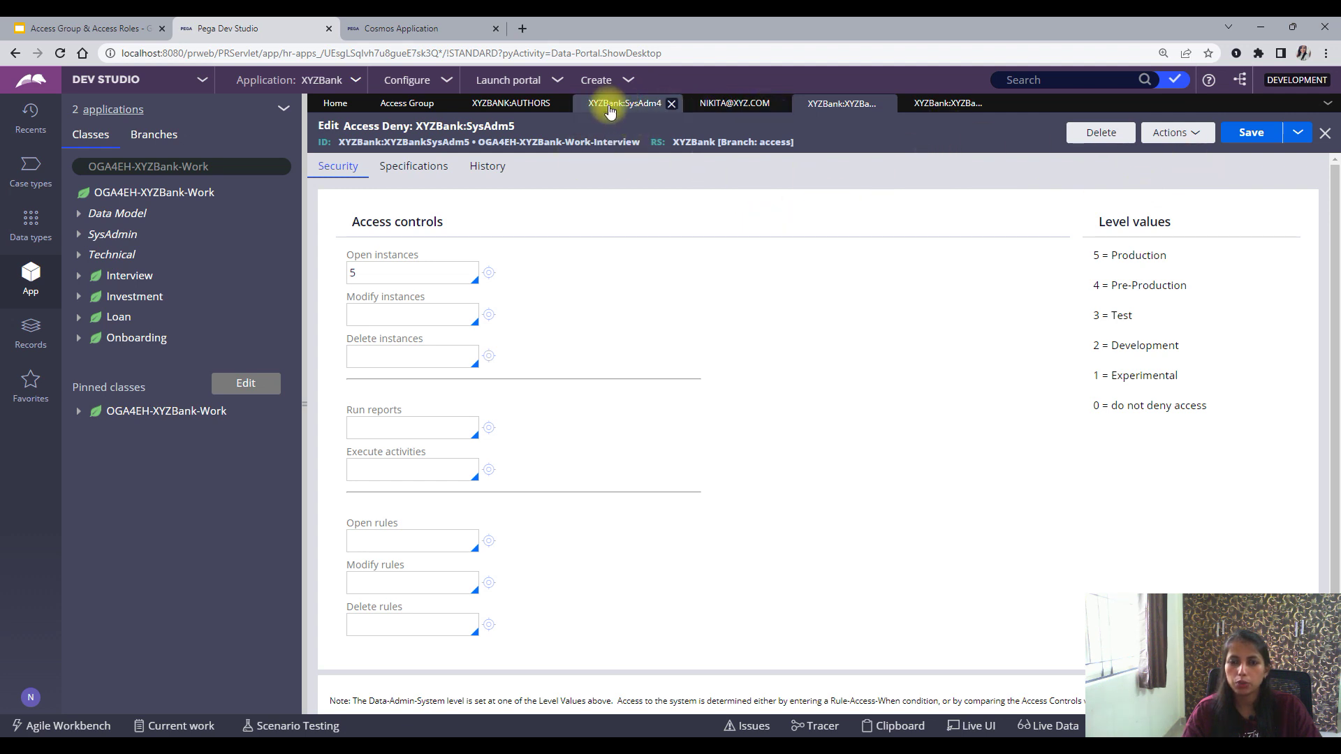
# Check out the XYZBank:SysAdm5 access role and check it back in with the comment "wip"
pyautogui.click(942, 105)
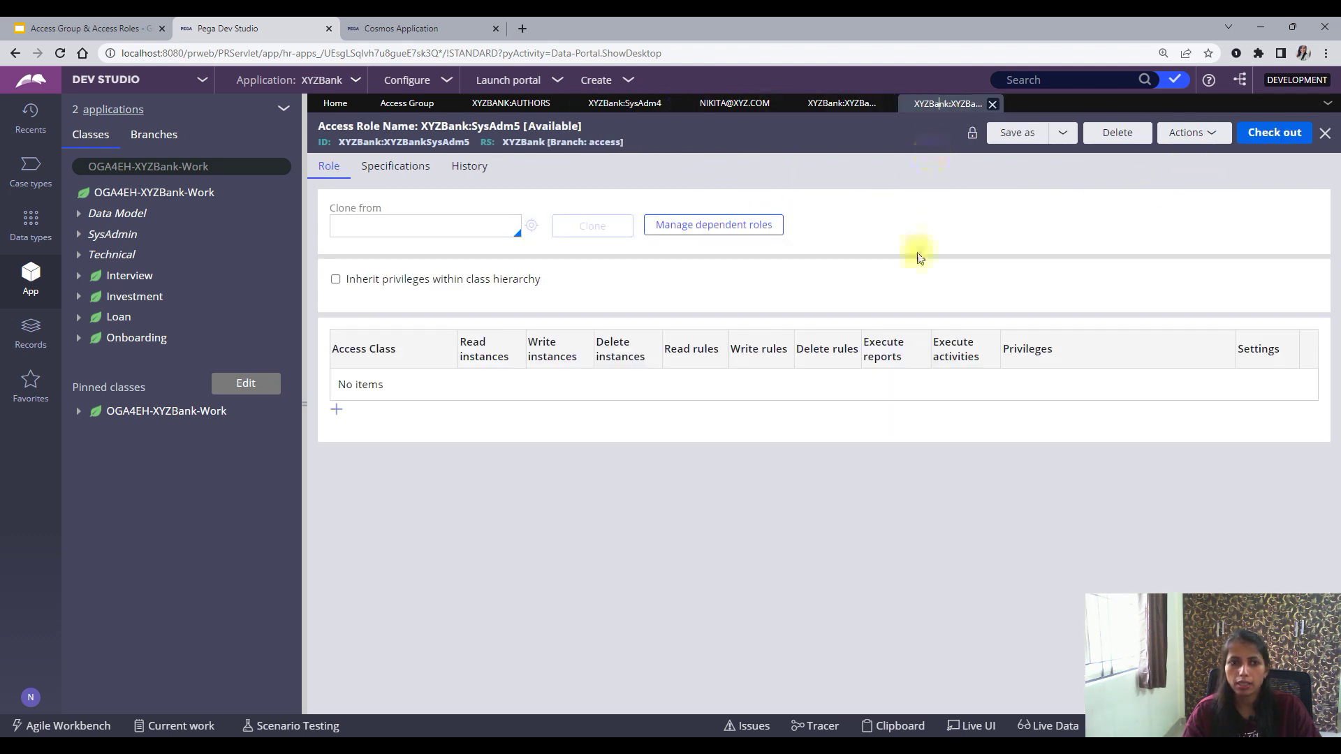
pyautogui.click(1274, 133)
pyautogui.click(1187, 132)
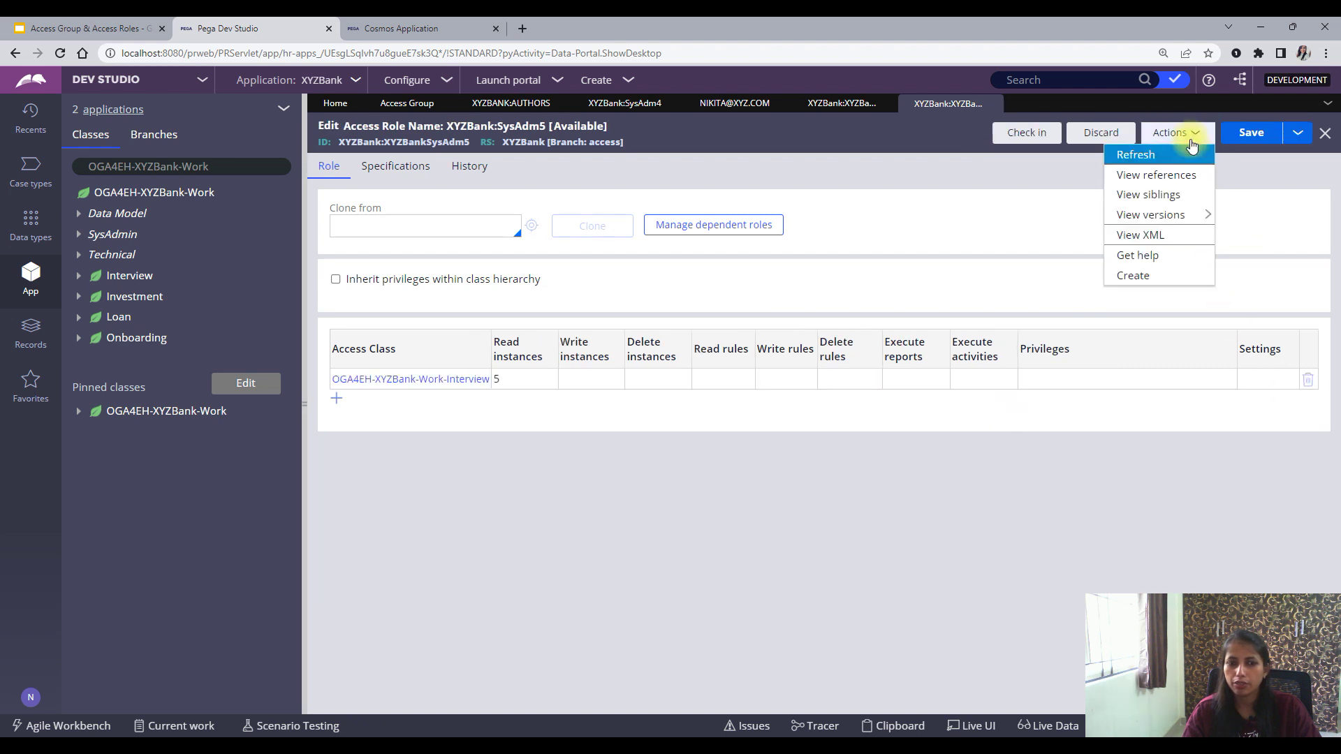
pyautogui.press('Down')
pyautogui.click(1025, 132)
pyautogui.write('wip')
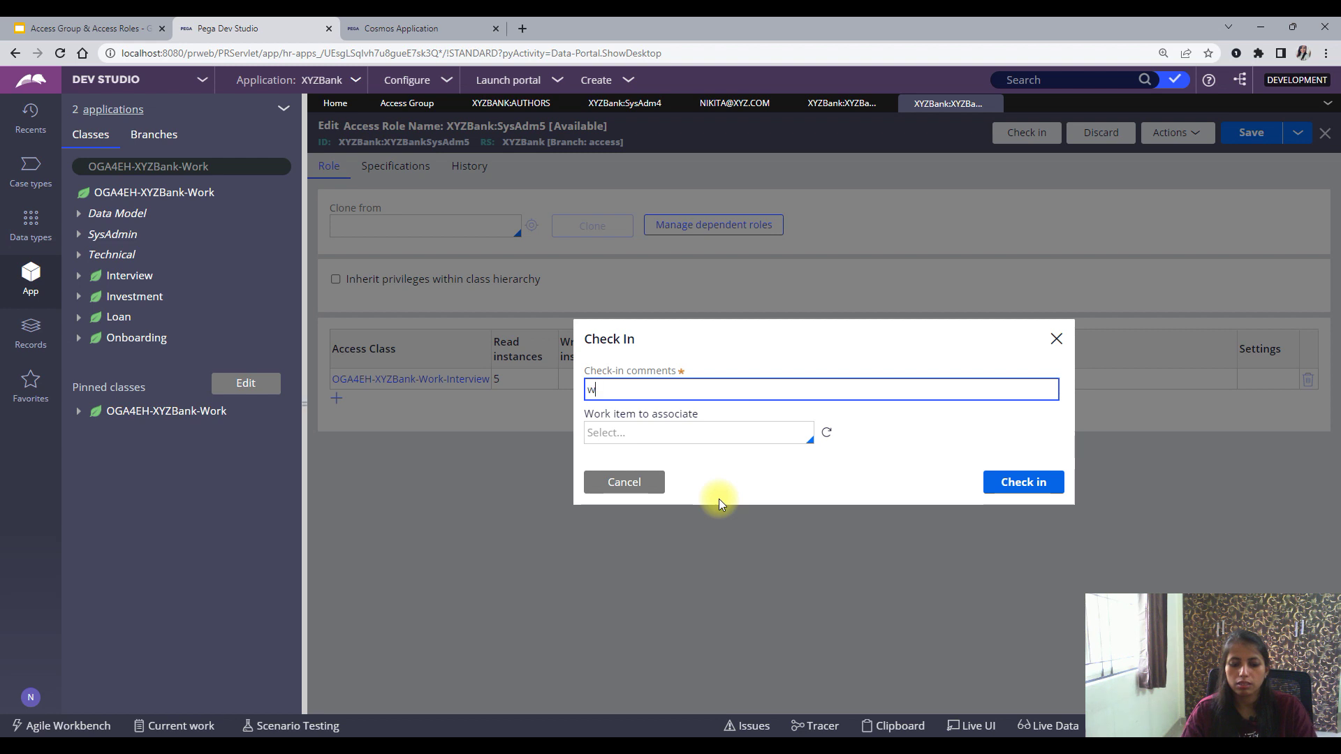
pyautogui.click(1019, 481)
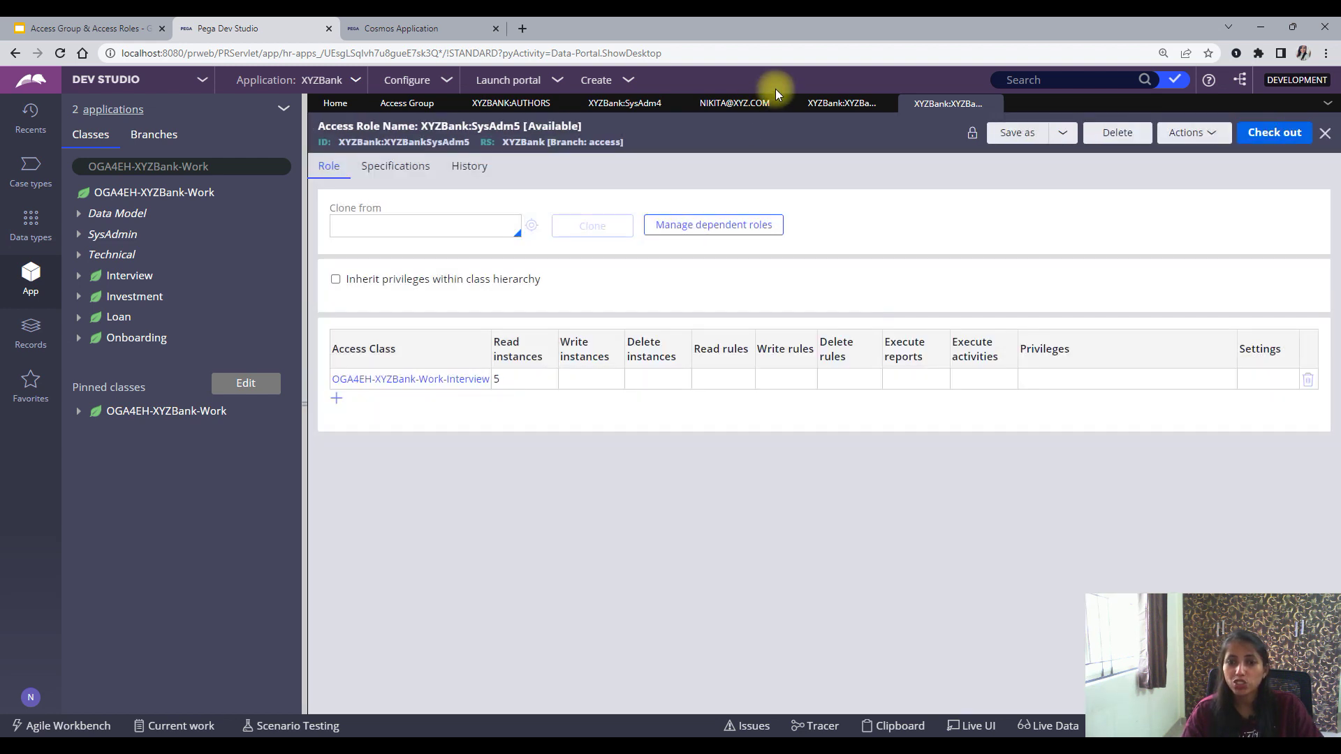
# Refresh the Cosmos authors access group, add XYZBank:XYZBankSysAdm5 to its available roles below XYZBank:SysAdm4, and save
pyautogui.click(515, 111)
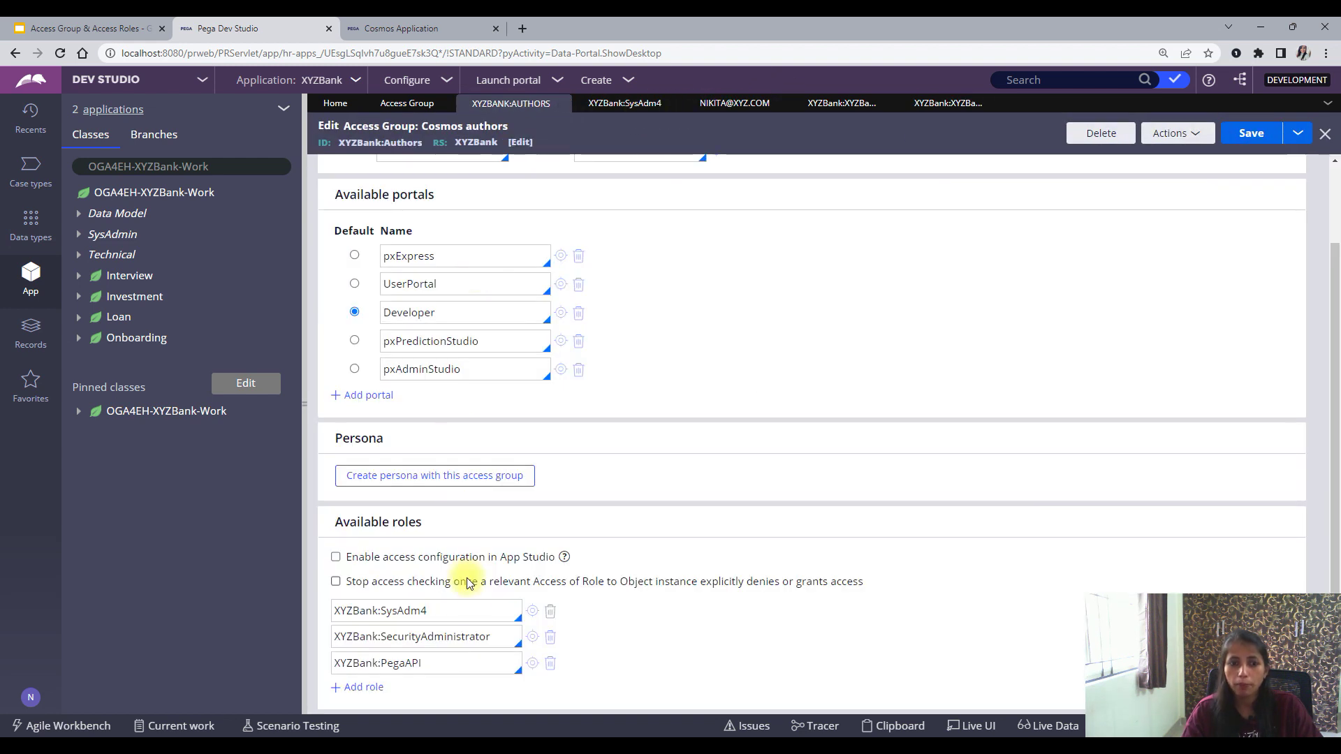
pyautogui.scroll(2, 620, 509)
pyautogui.scroll(-2, 624, 513)
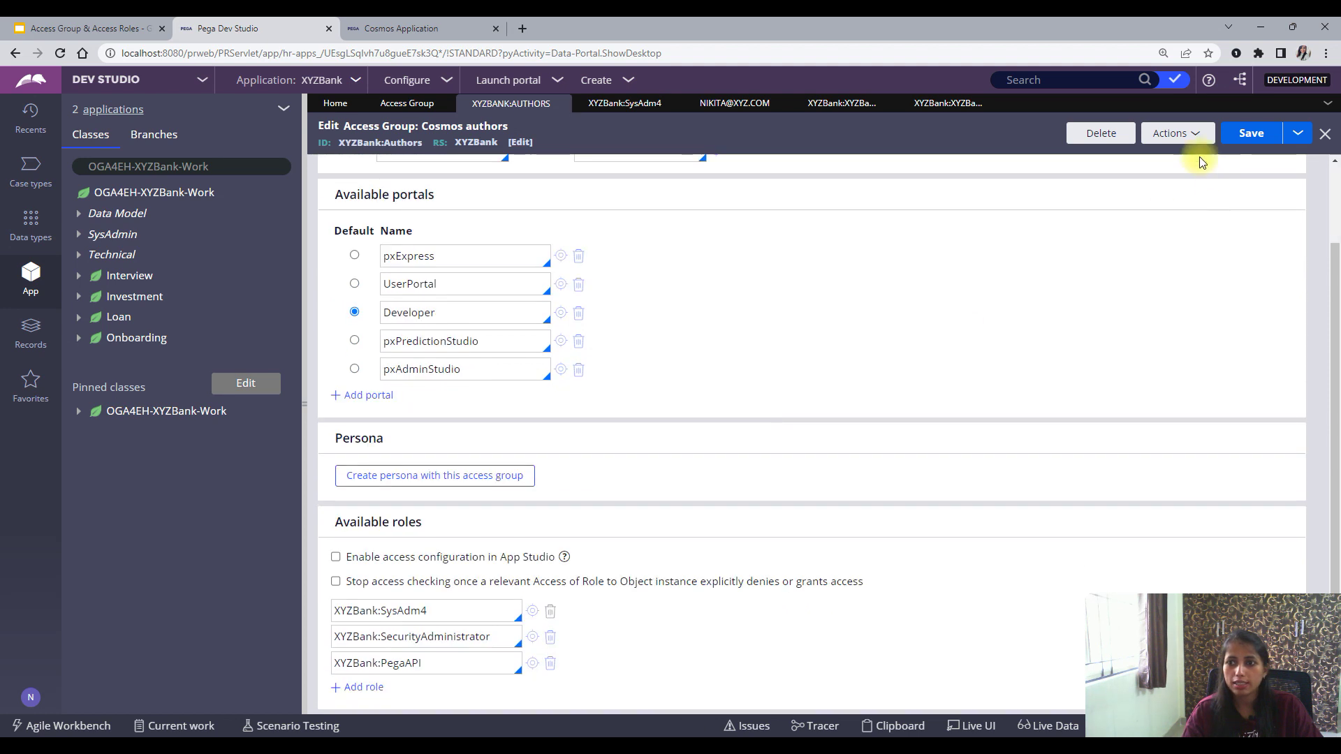
pyautogui.click(1172, 134)
pyautogui.click(1167, 157)
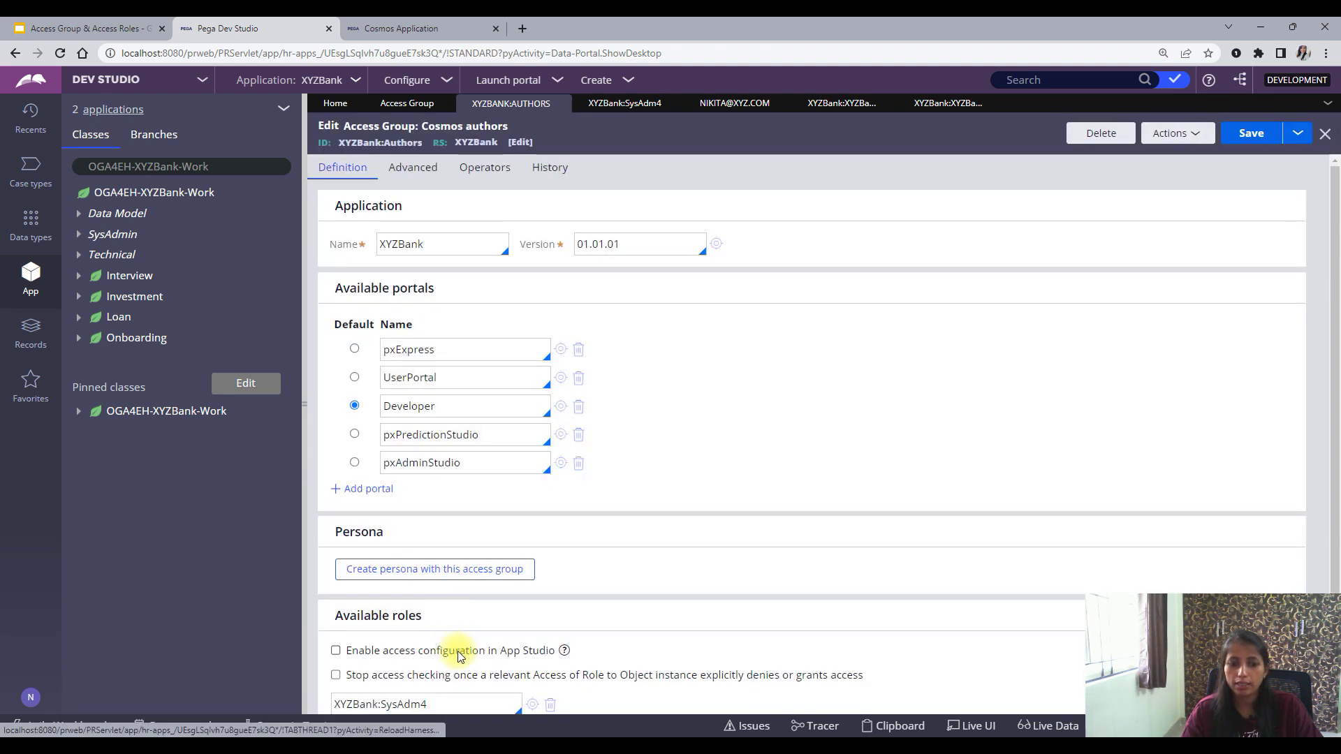
pyautogui.scroll(-2, 457, 654)
pyautogui.click(441, 610)
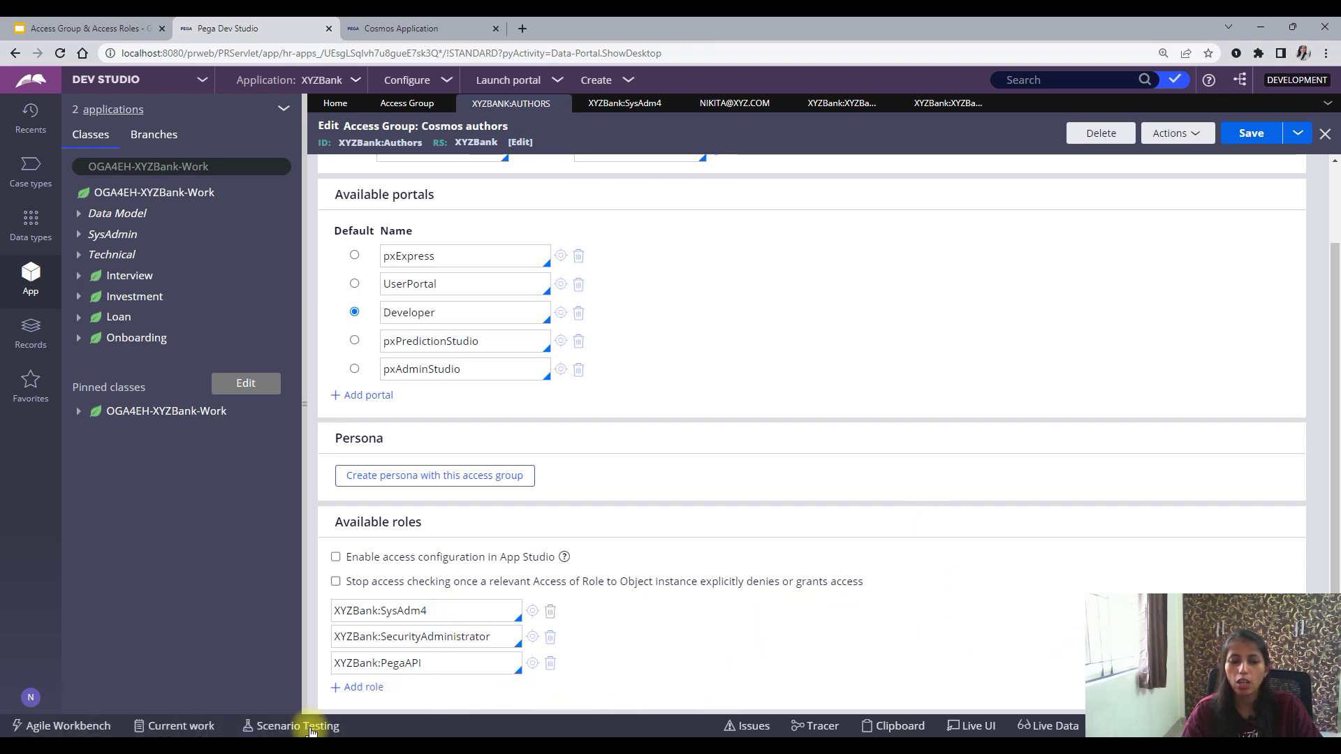
pyautogui.click(367, 687)
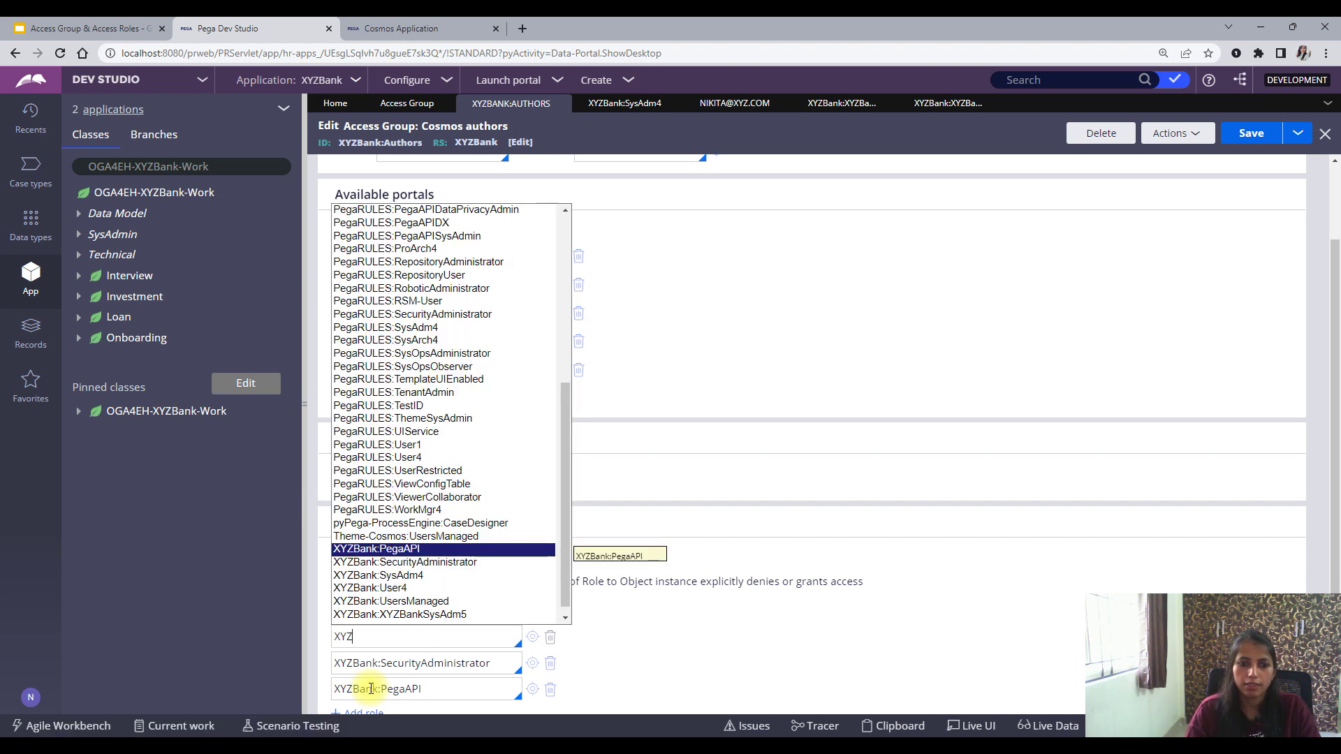
pyautogui.click(438, 615)
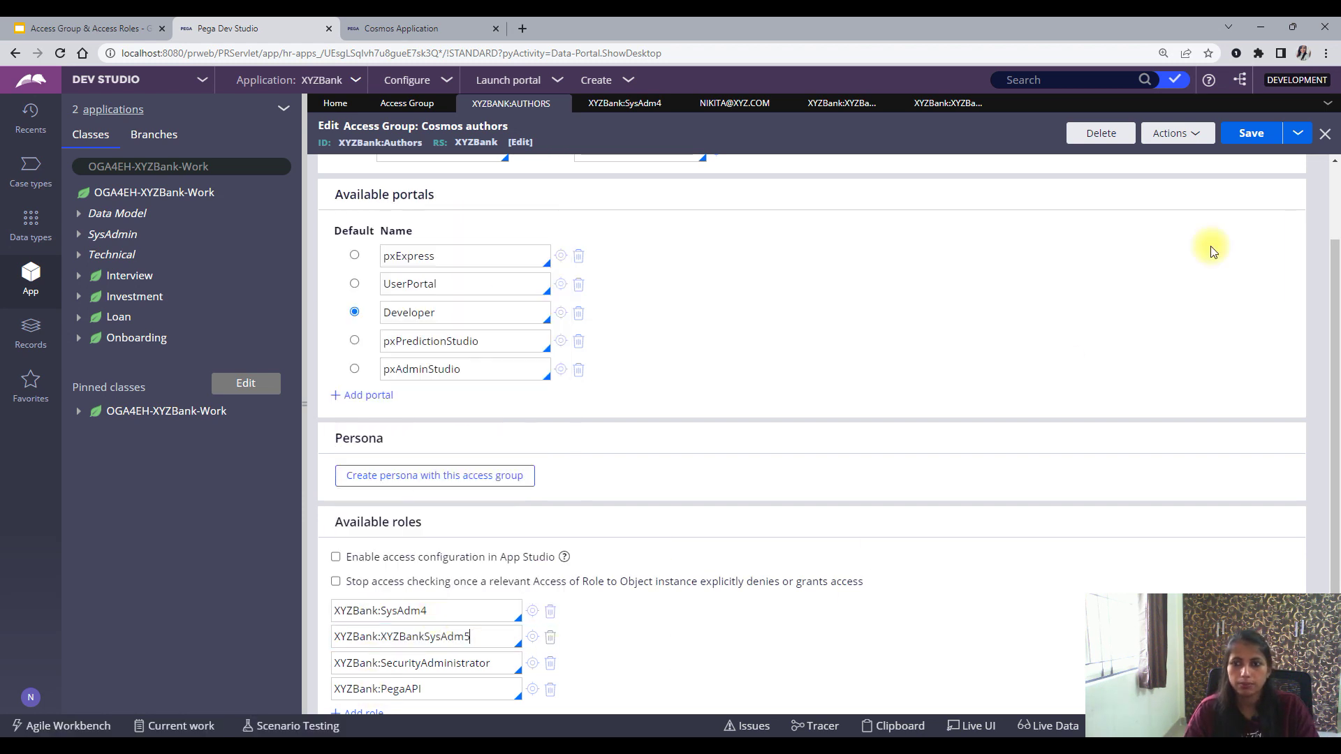
pyautogui.click(1250, 133)
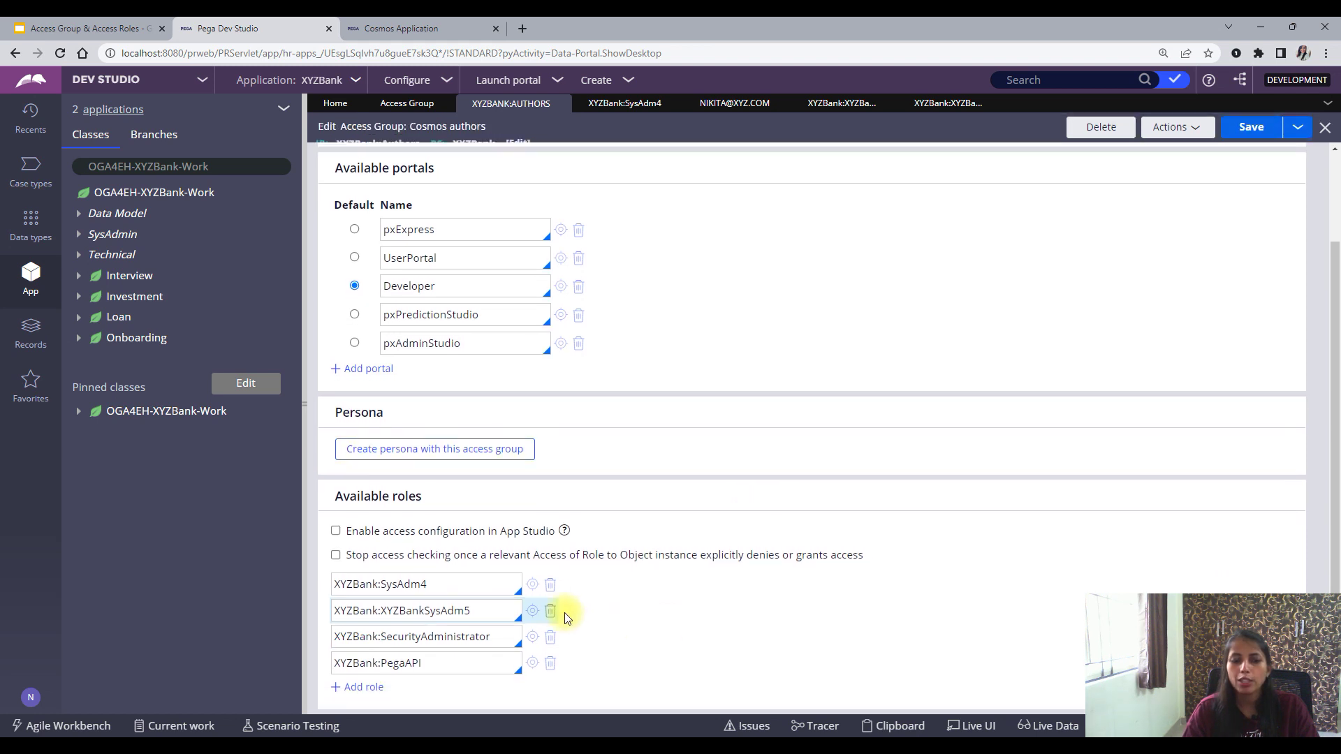
pyautogui.click(509, 584)
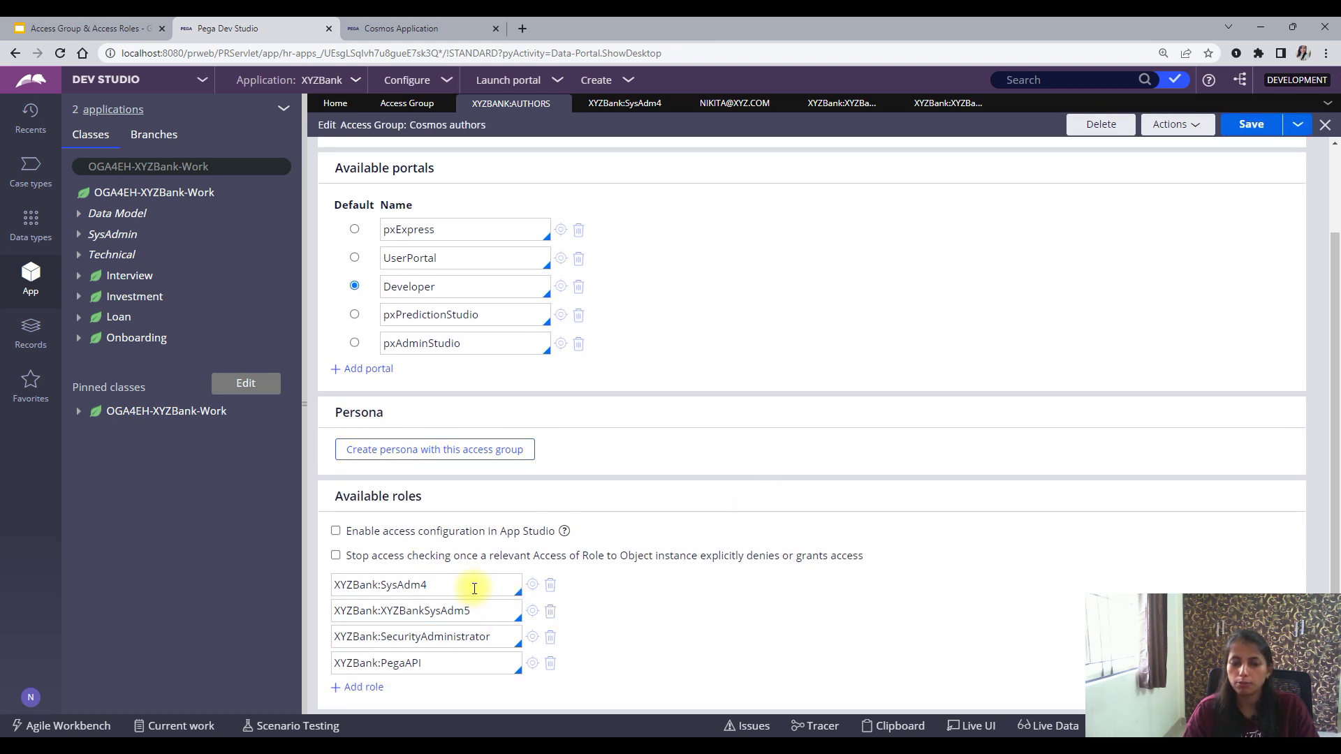
pyautogui.click(481, 604)
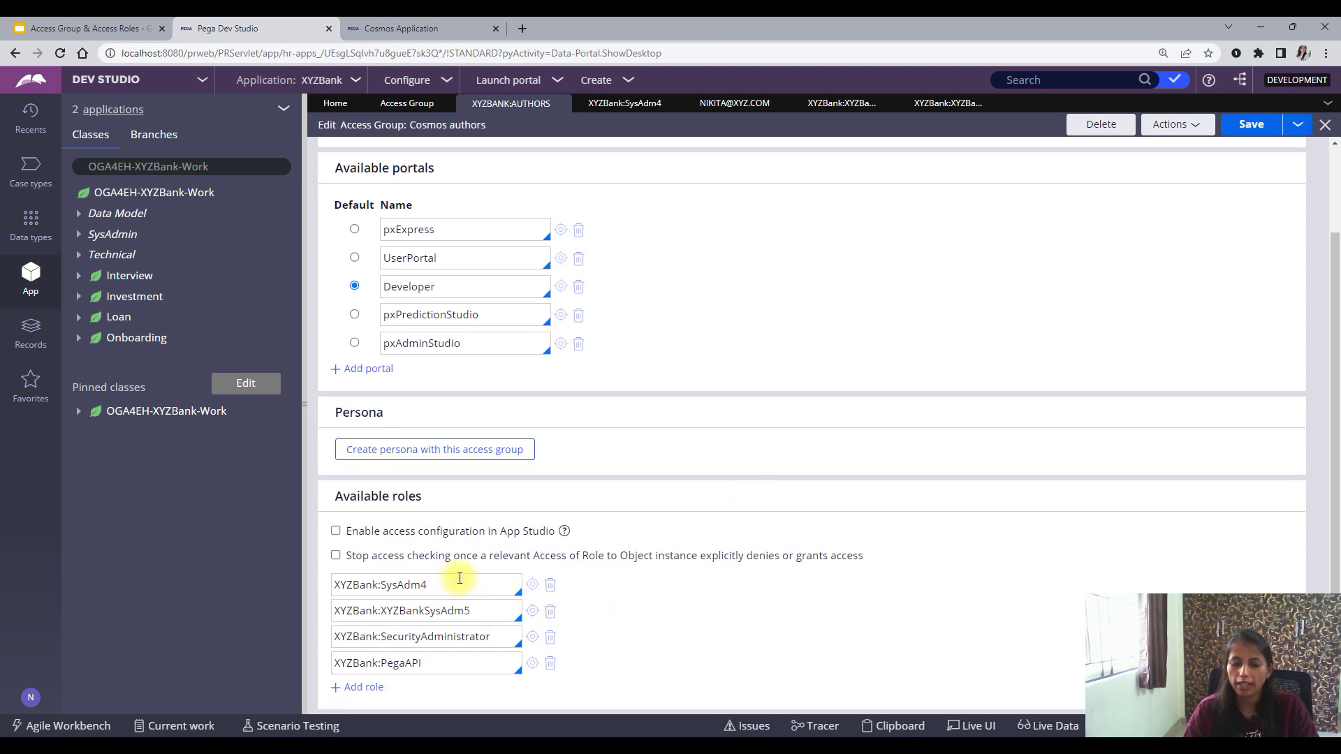
pyautogui.moveTo(468, 586); pyautogui.dragTo(377, 585)
pyautogui.moveTo(491, 613); pyautogui.dragTo(392, 610)
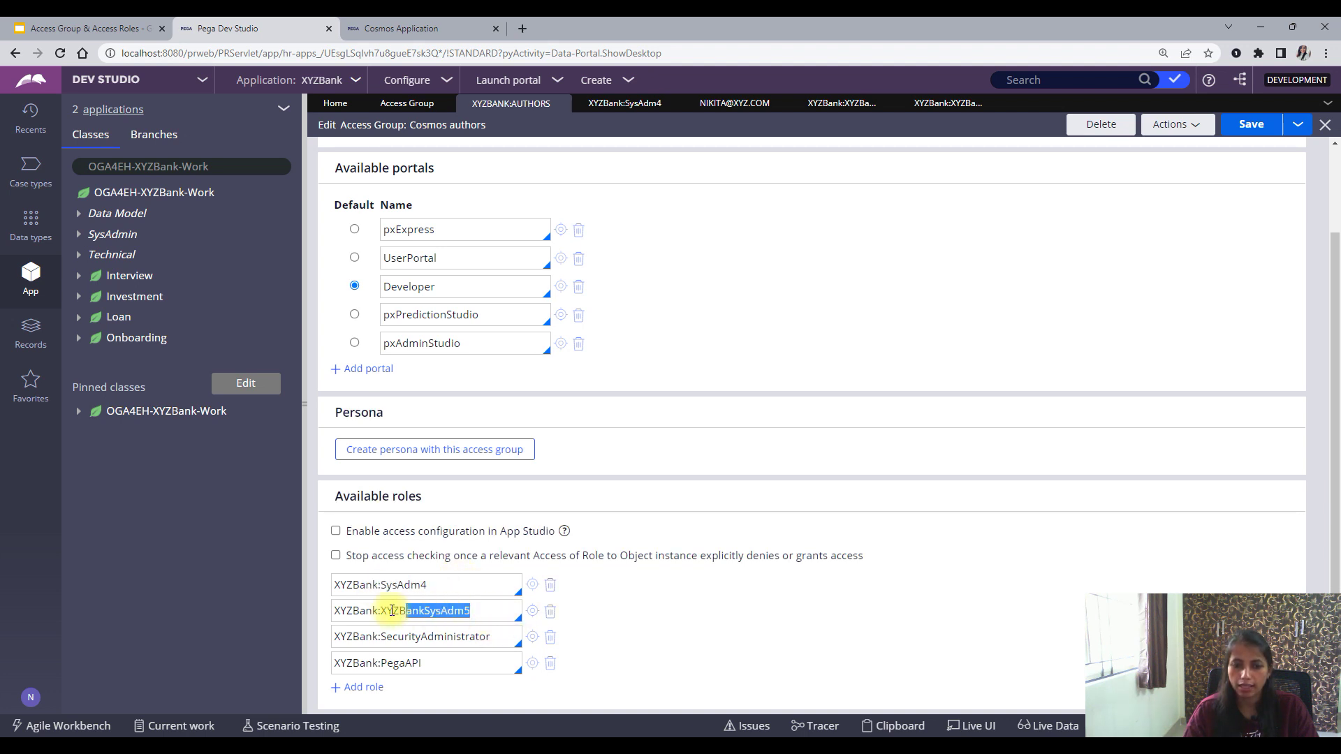
pyautogui.click(482, 618)
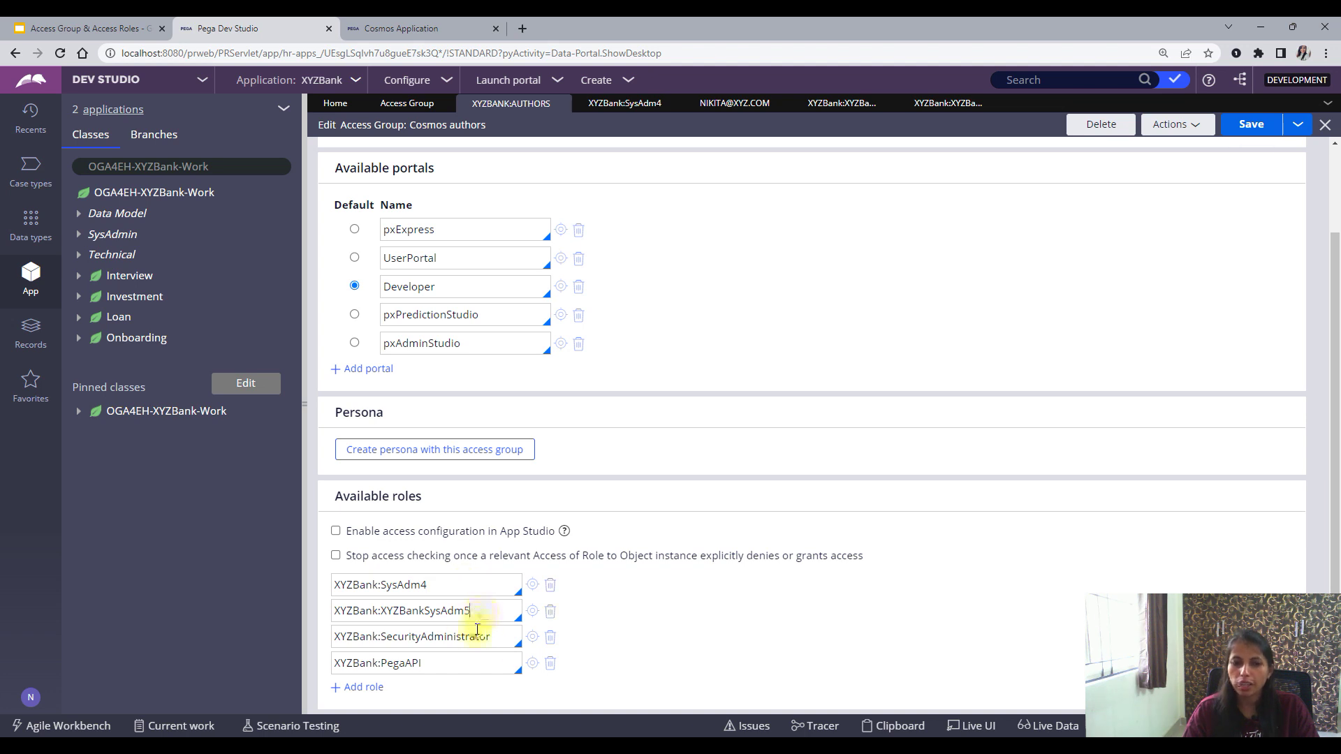
# Check out the XYZBank:SysAdm4 access role and set Write instances to 5 for the OGA4EH-XYZBank-Work-Interview class
pyautogui.click(515, 592)
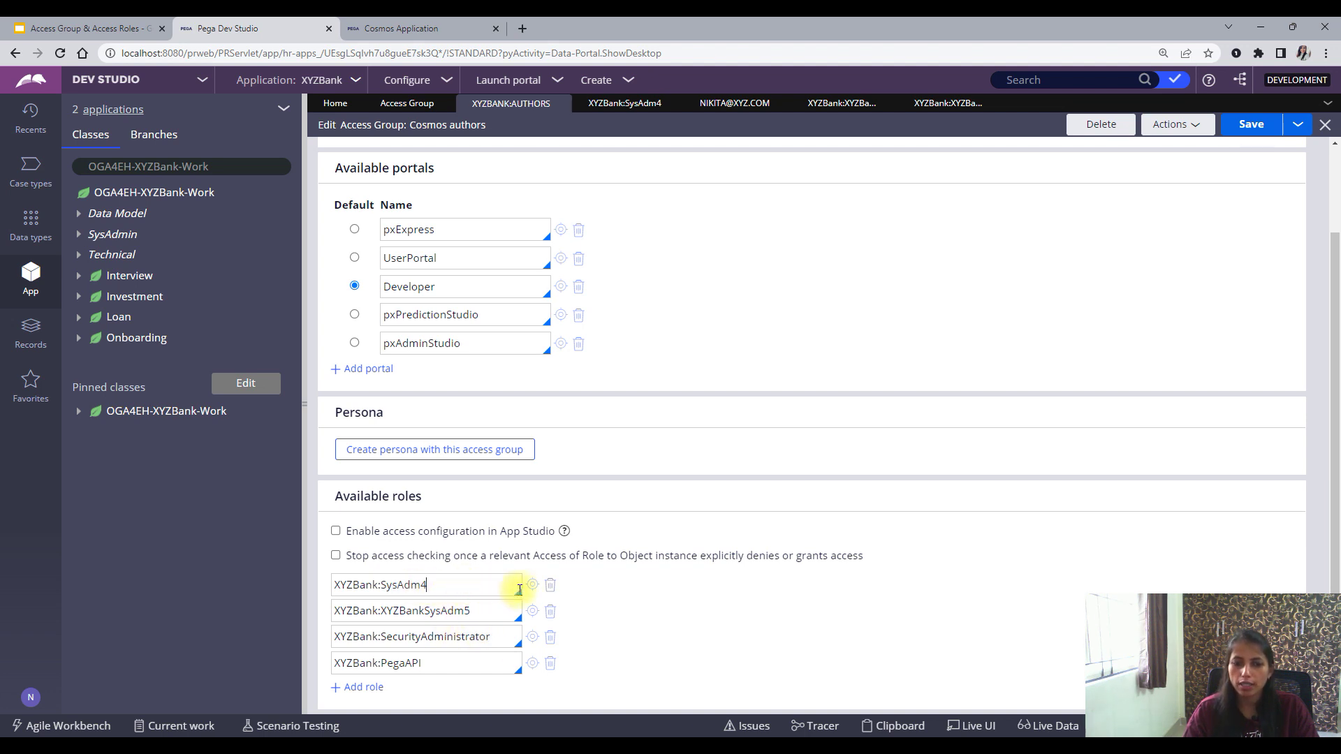
pyautogui.click(531, 587)
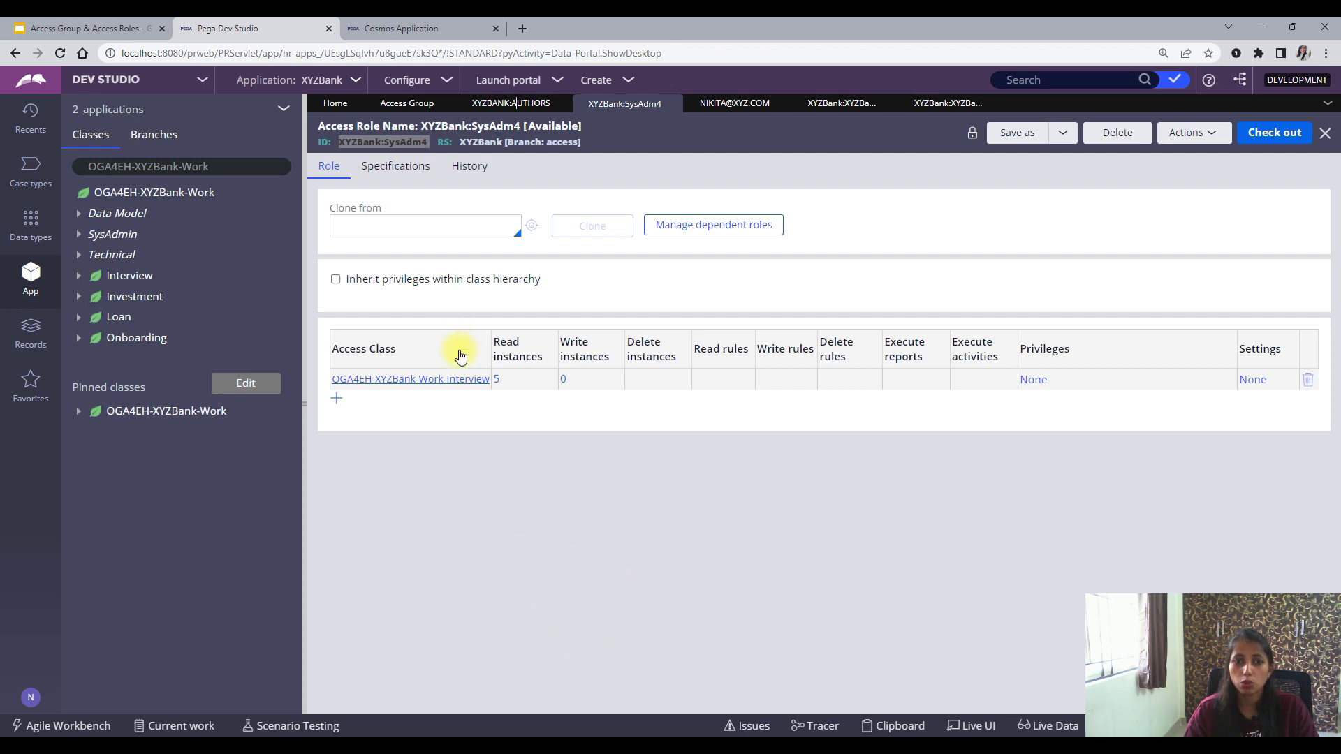
pyautogui.click(1278, 130)
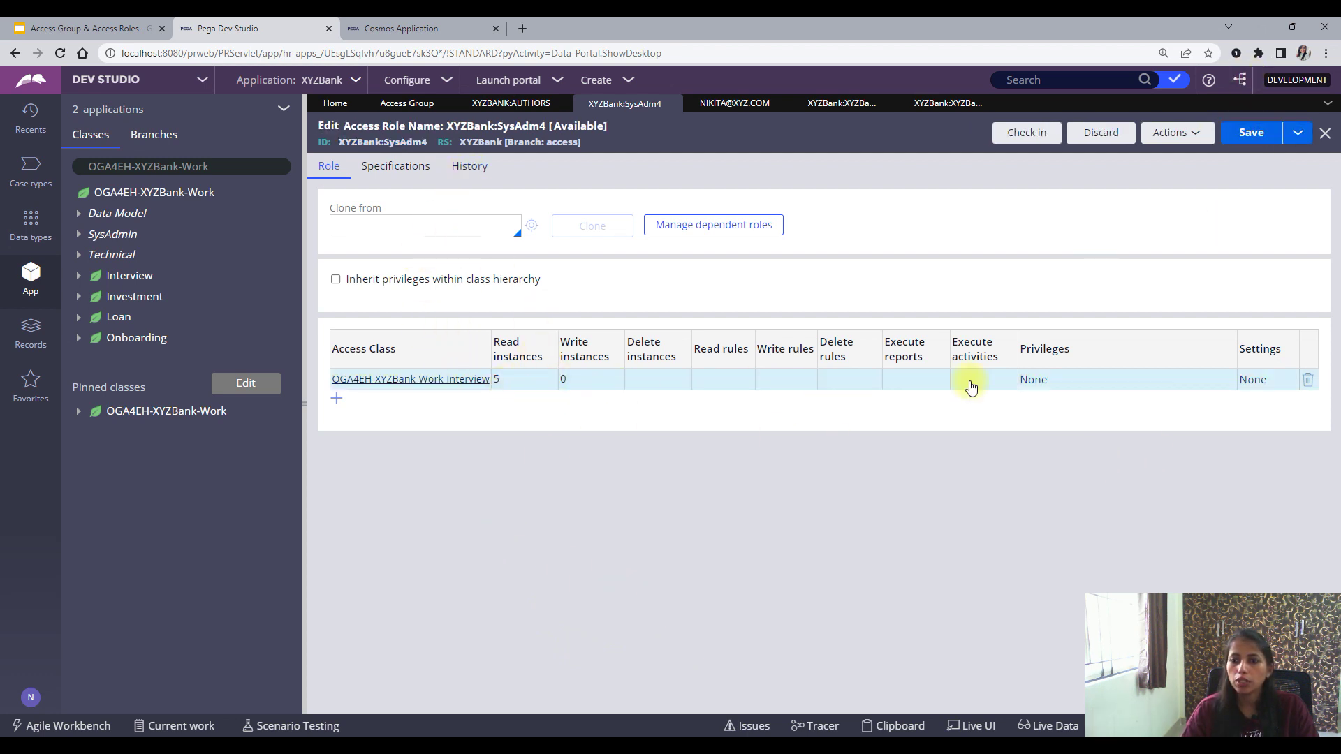
pyautogui.click(440, 379)
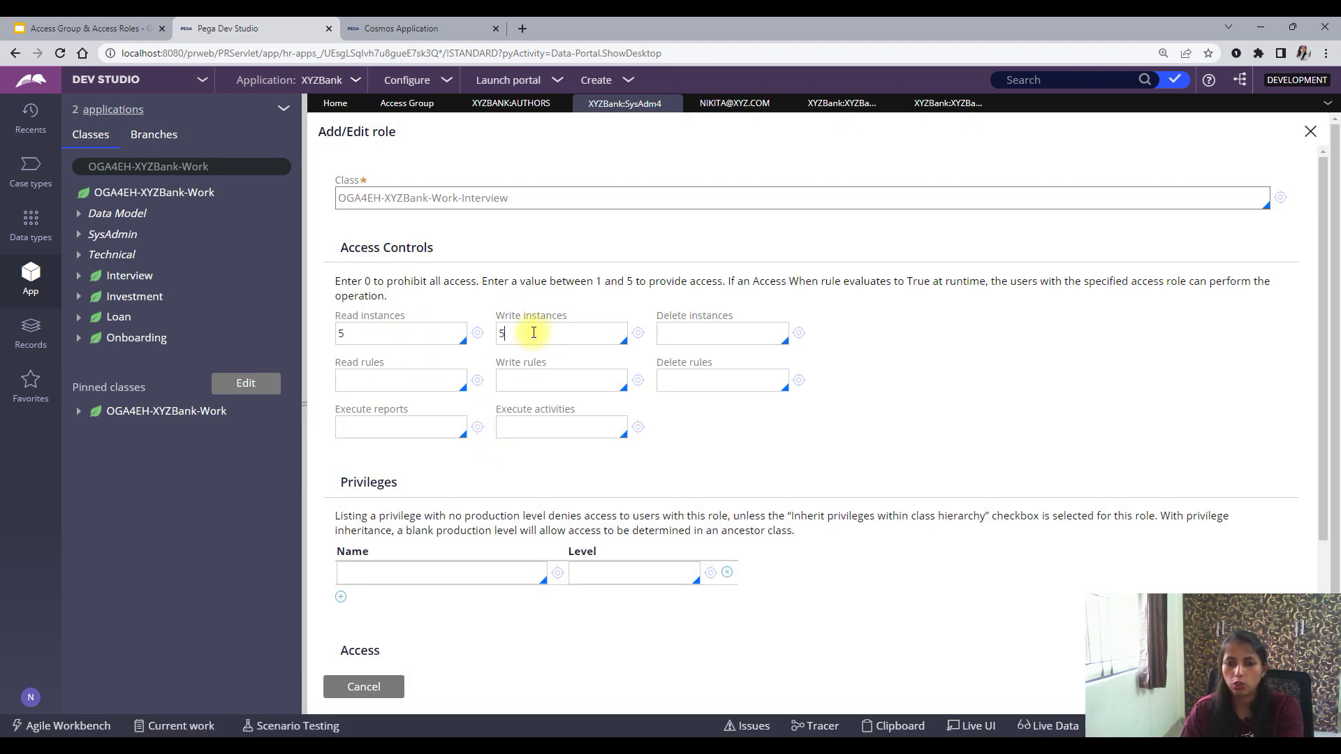
pyautogui.scroll(-3, 1136, 359)
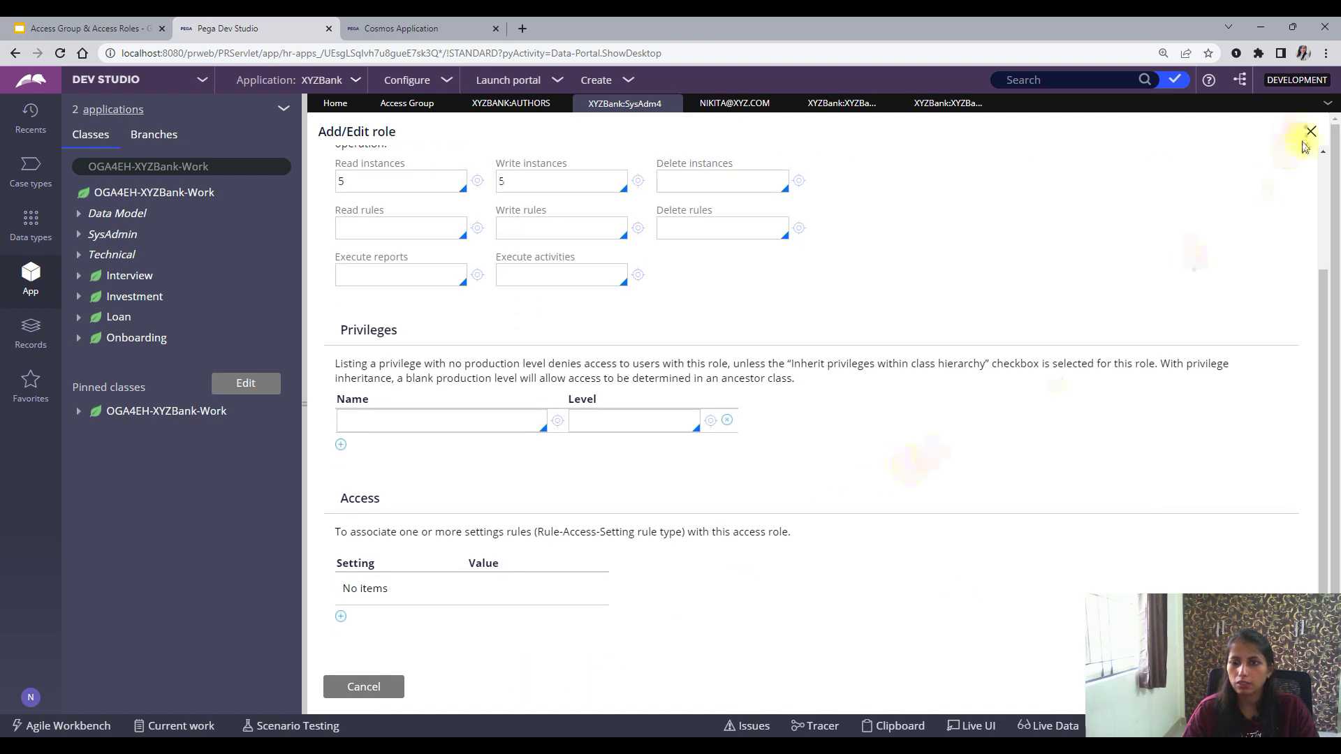
pyautogui.scroll(-1, 1154, 553)
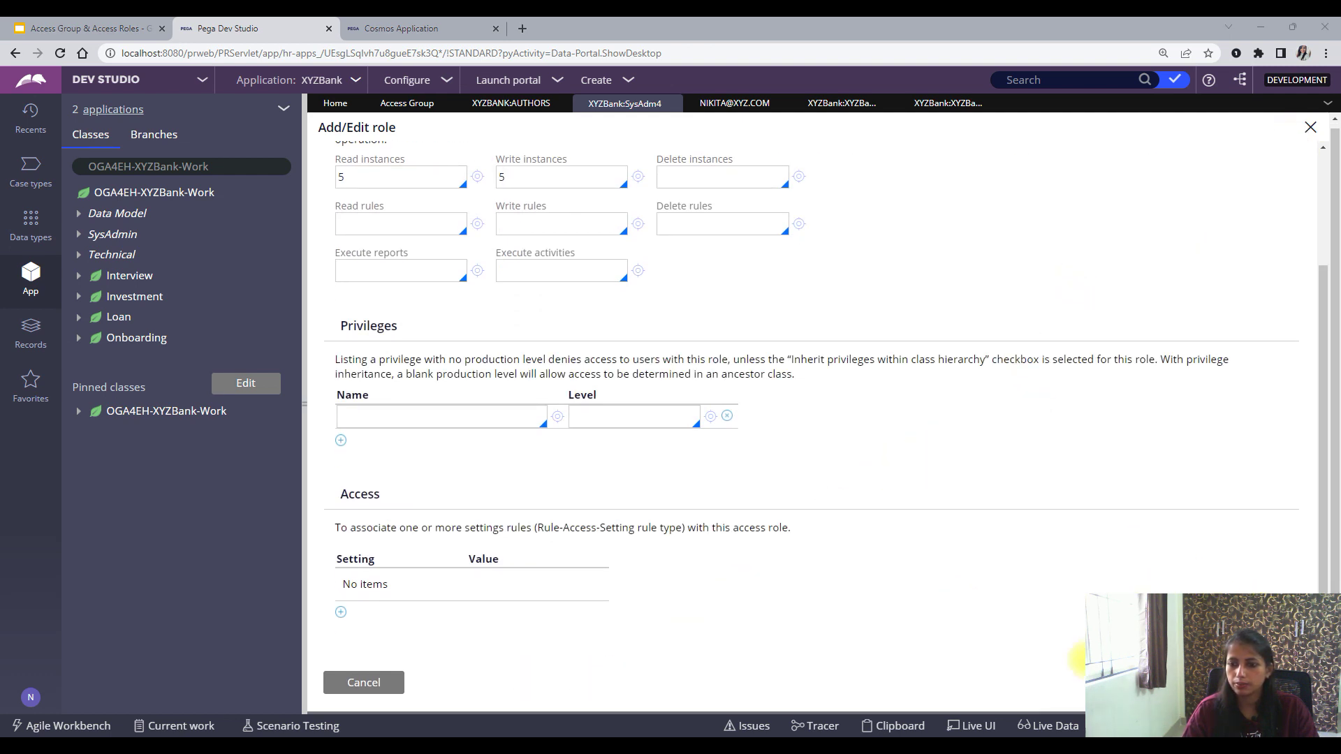
pyautogui.click(1294, 28)
pyautogui.click(589, 458)
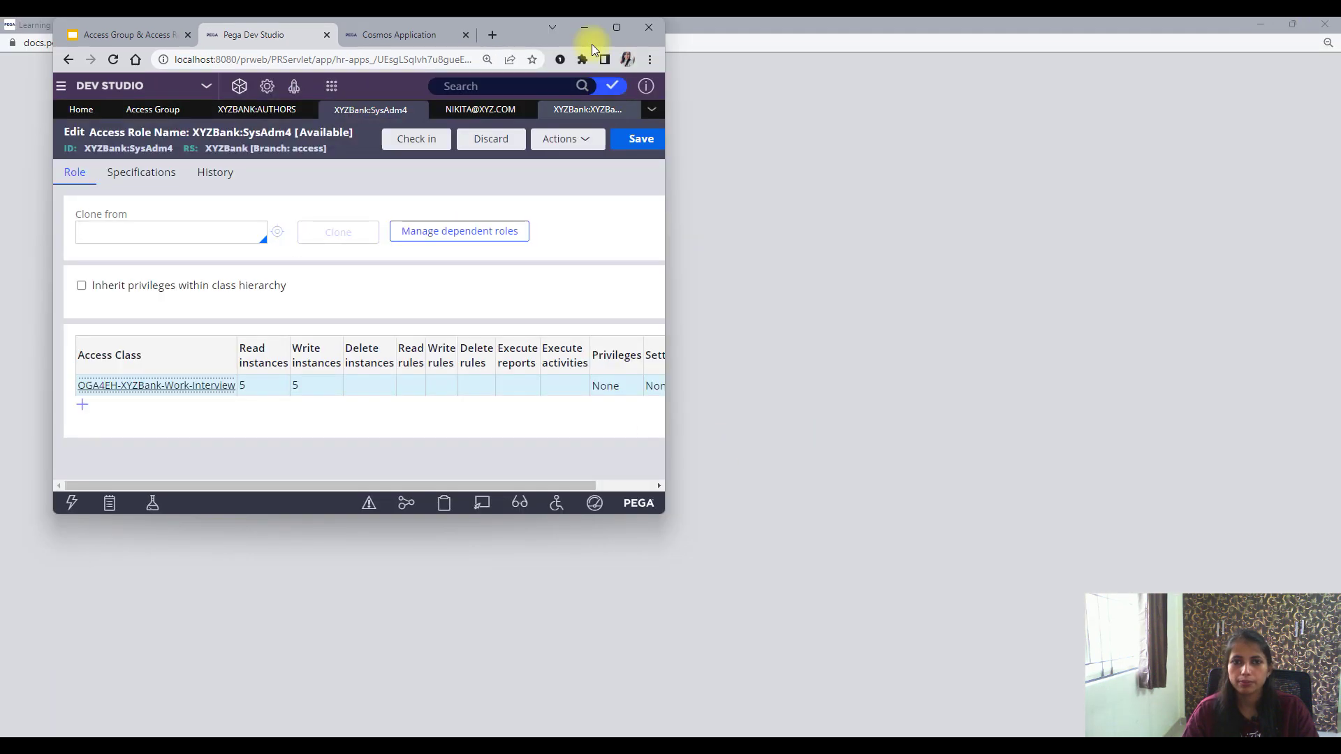
pyautogui.click(617, 28)
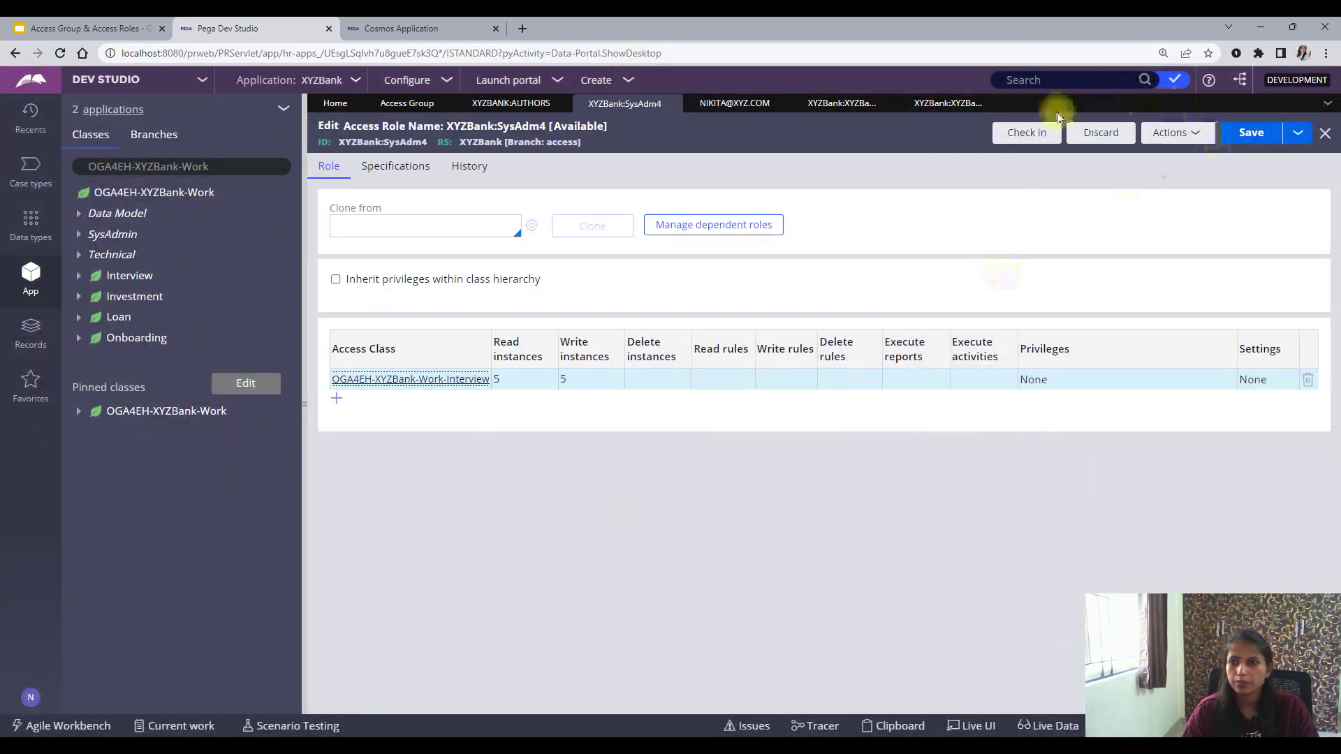
# Check in the XYZBank:SysAdm4 access role with the comment "wip"
pyautogui.click(1023, 132)
pyautogui.write('wip')
pyautogui.click(1026, 488)
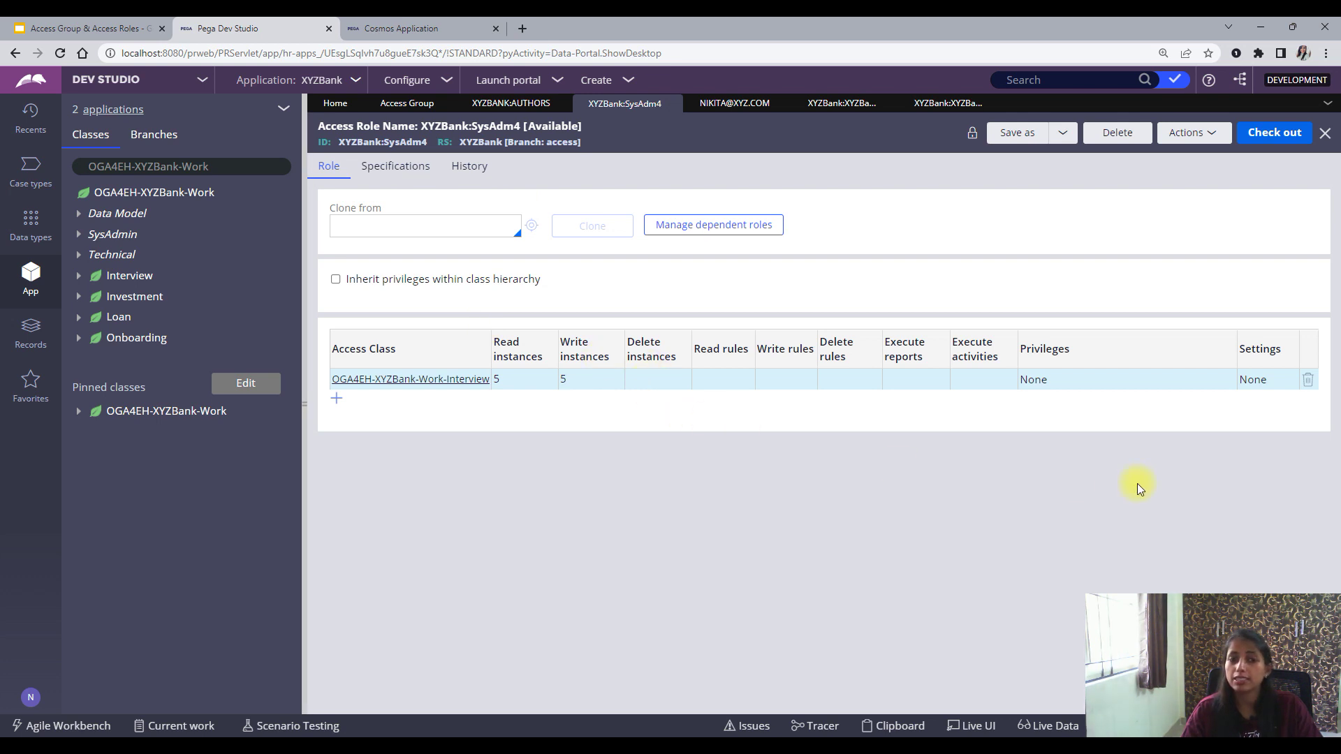
# Save the Cosmos authors access group again and switch to the XYZBank User Portal
pyautogui.click(511, 103)
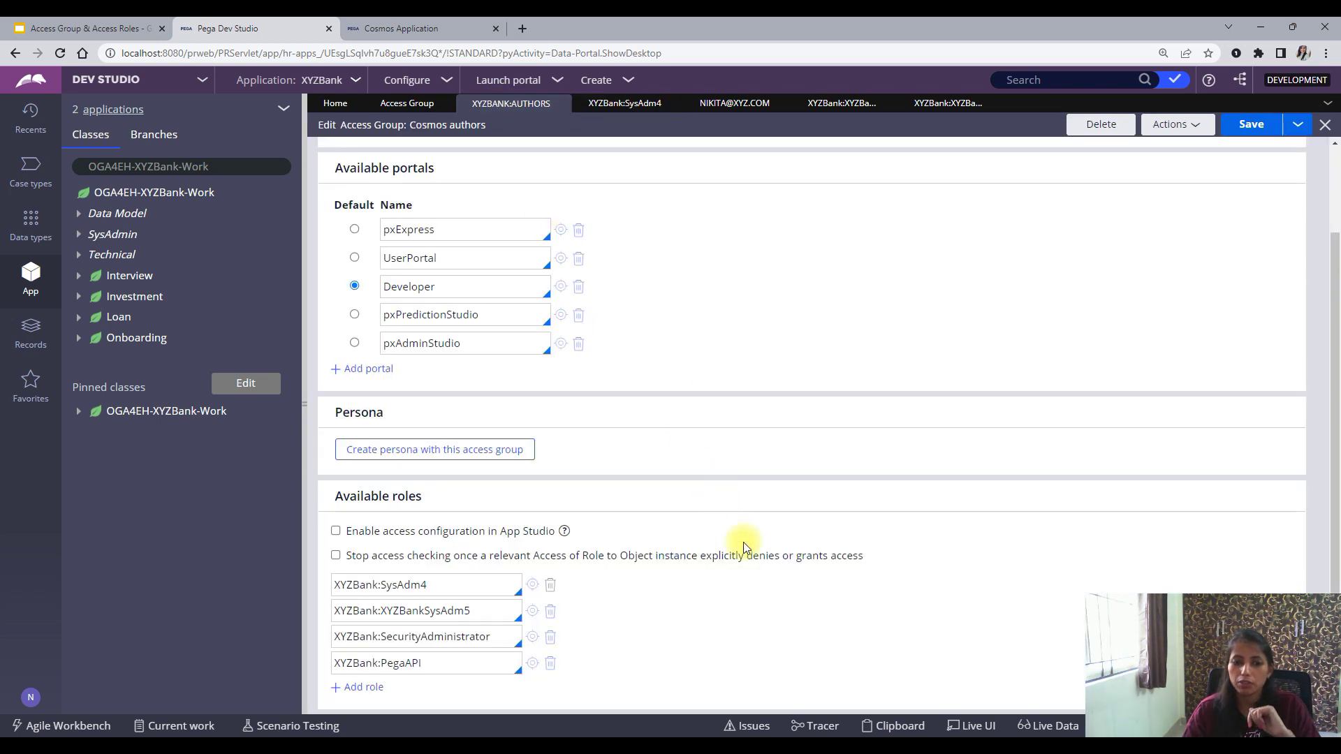
pyautogui.click(1250, 129)
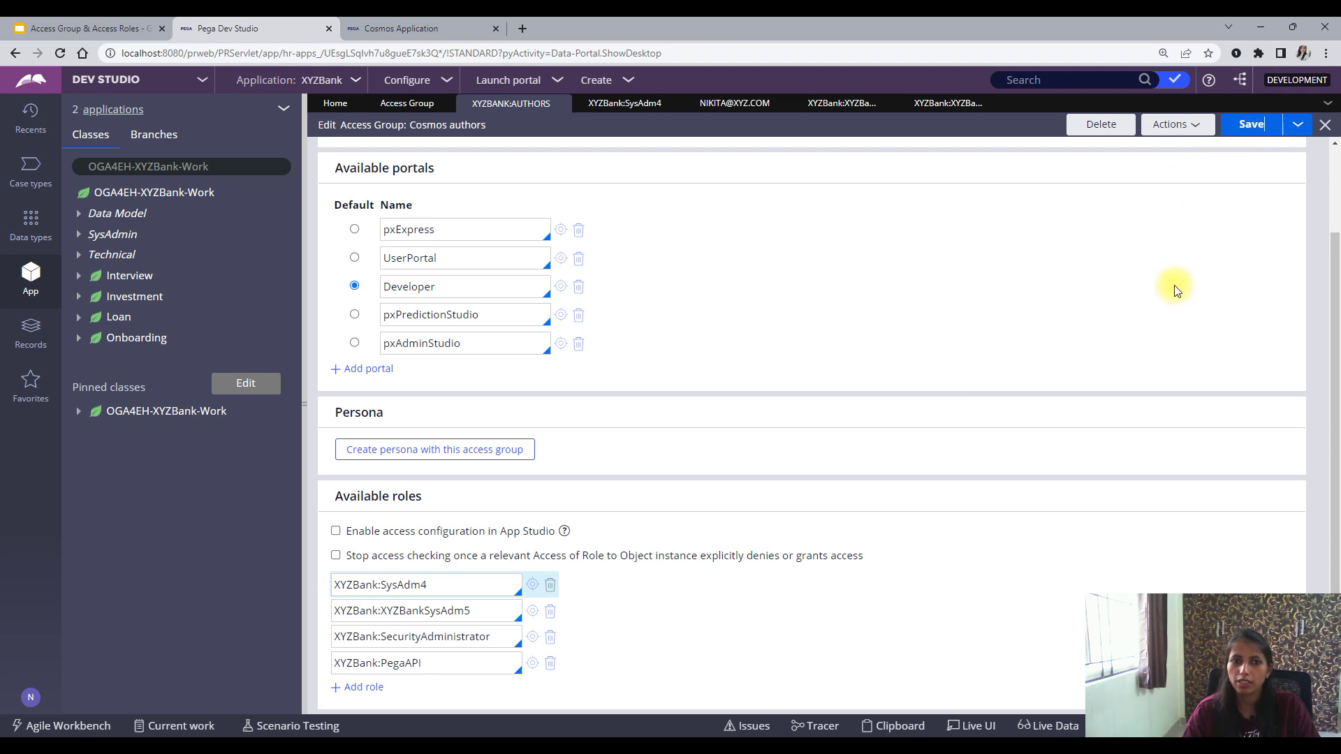
pyautogui.scroll(-2, 1197, 426)
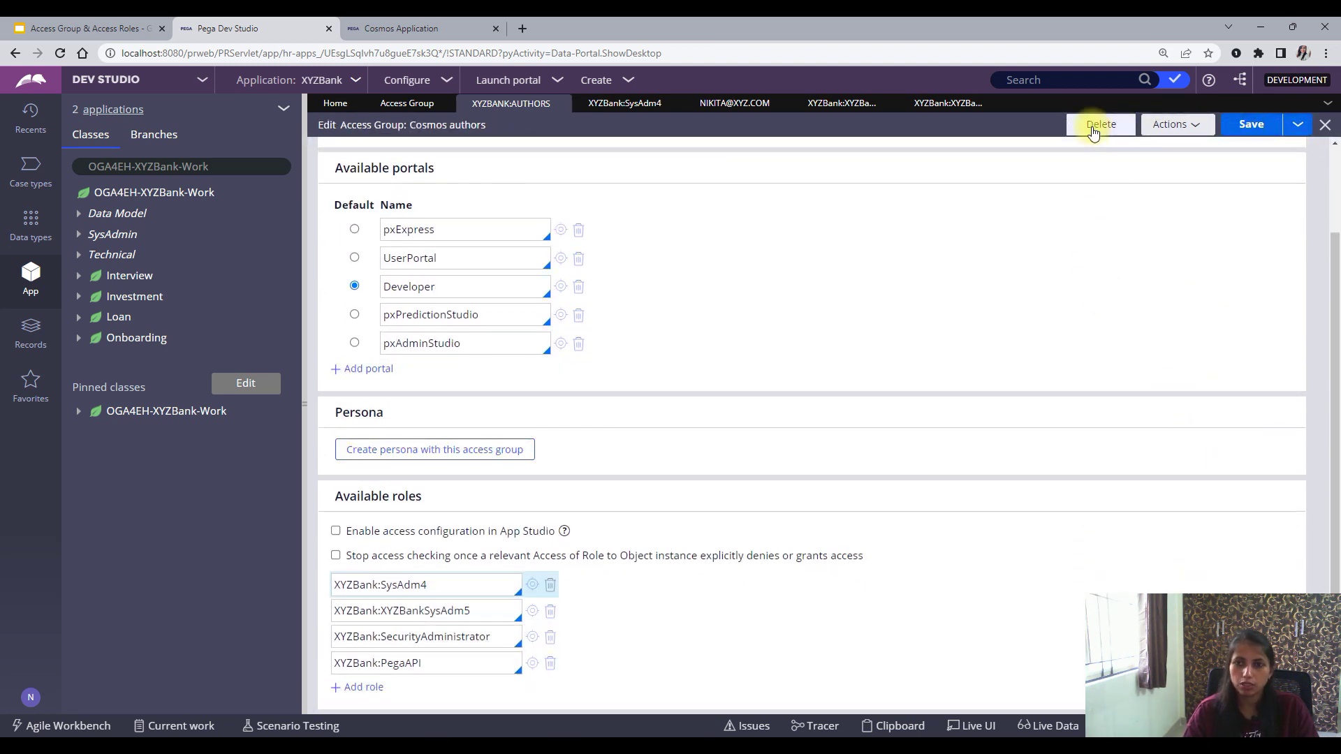
pyautogui.click(401, 28)
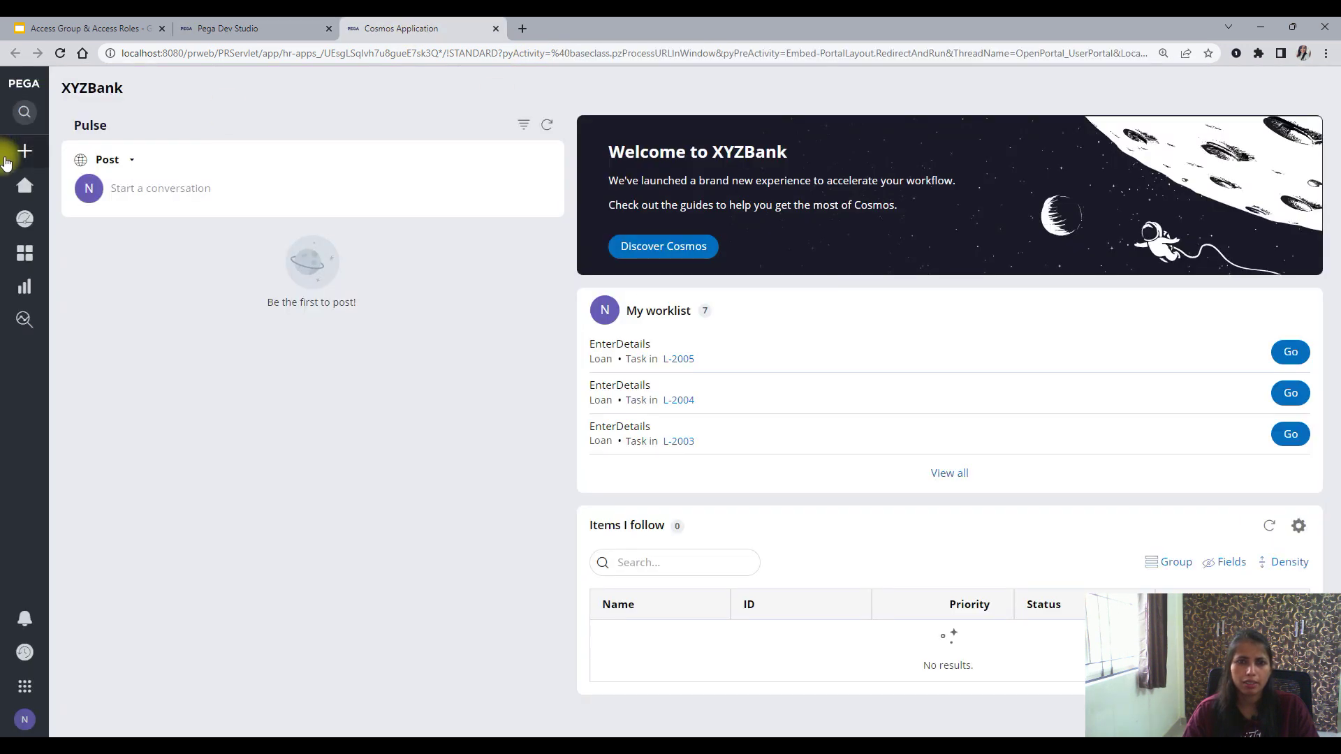
# Try to create a new Interview case to test access, read the text in its dialog, and cancel it
pyautogui.moveTo(21, 151)
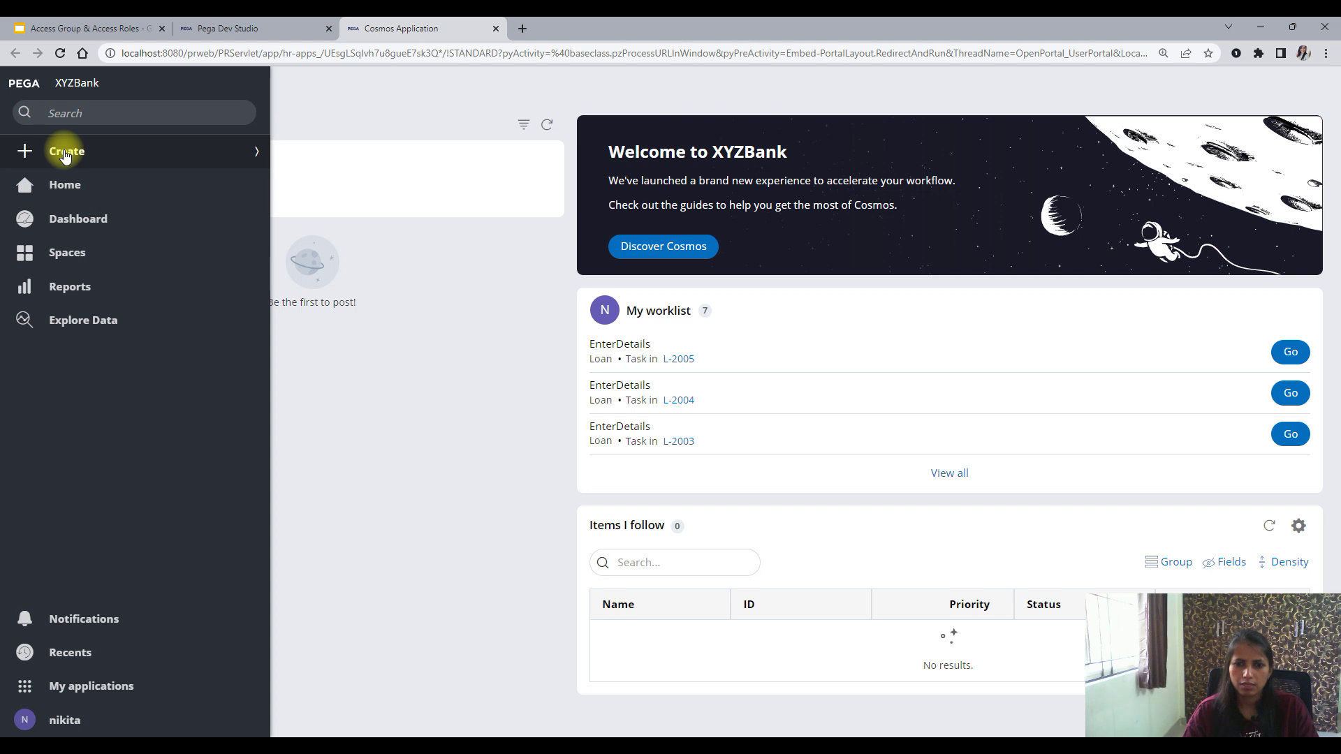
pyautogui.click(66, 152)
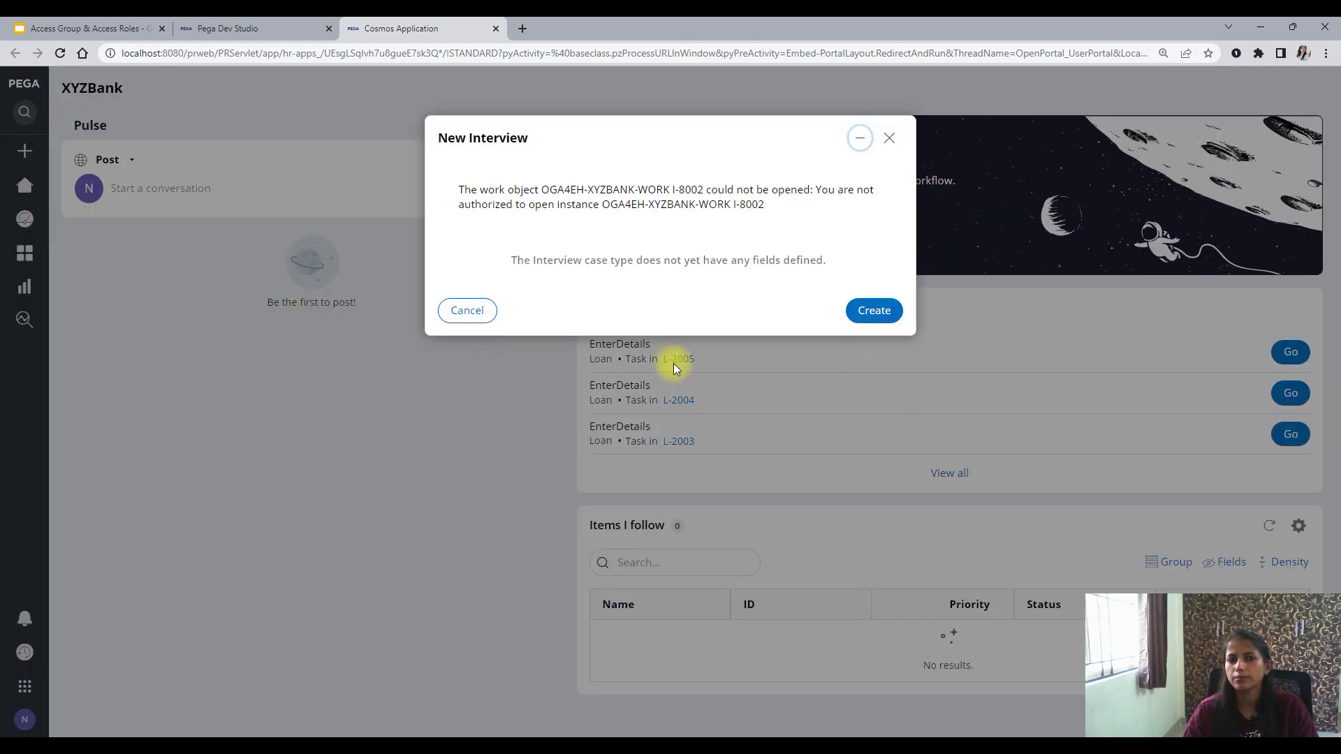
pyautogui.moveTo(765, 205); pyautogui.dragTo(458, 189)
pyautogui.moveTo(793, 224); pyautogui.dragTo(446, 189)
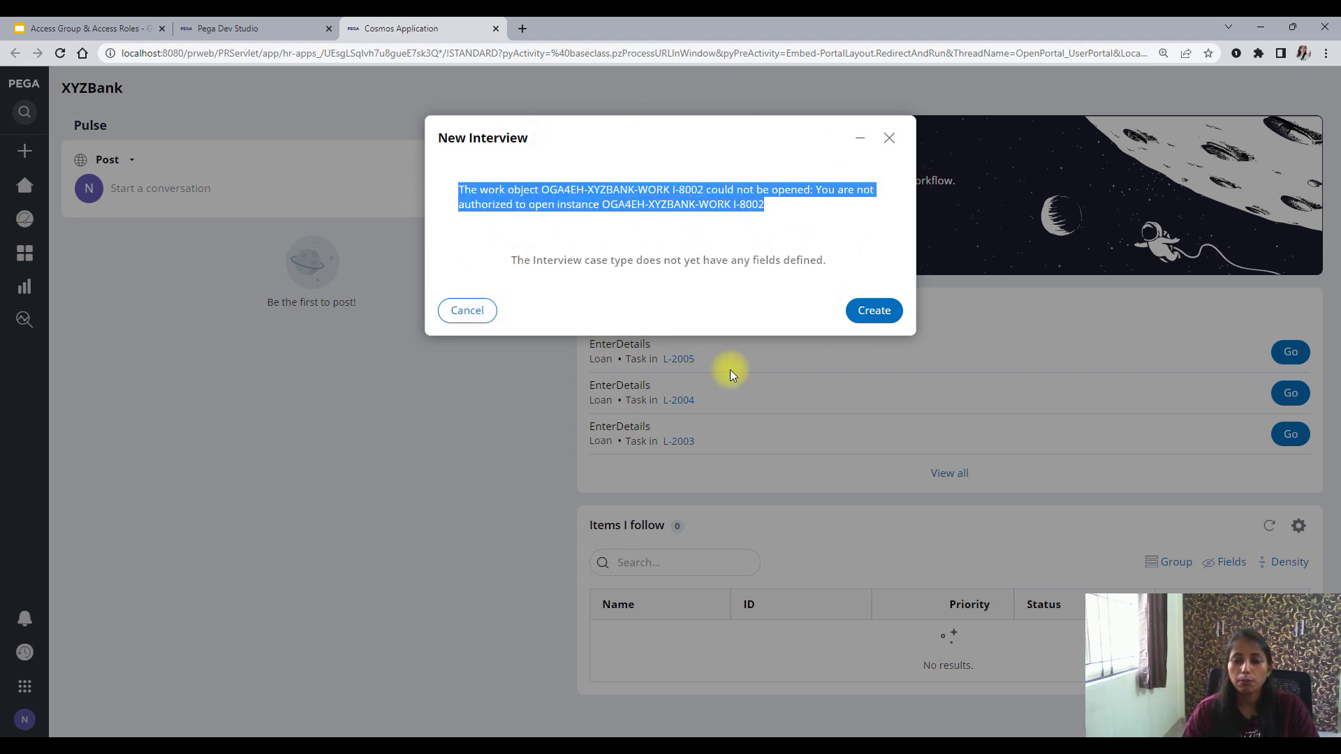
pyautogui.click(576, 215)
pyautogui.moveTo(799, 209); pyautogui.dragTo(470, 188)
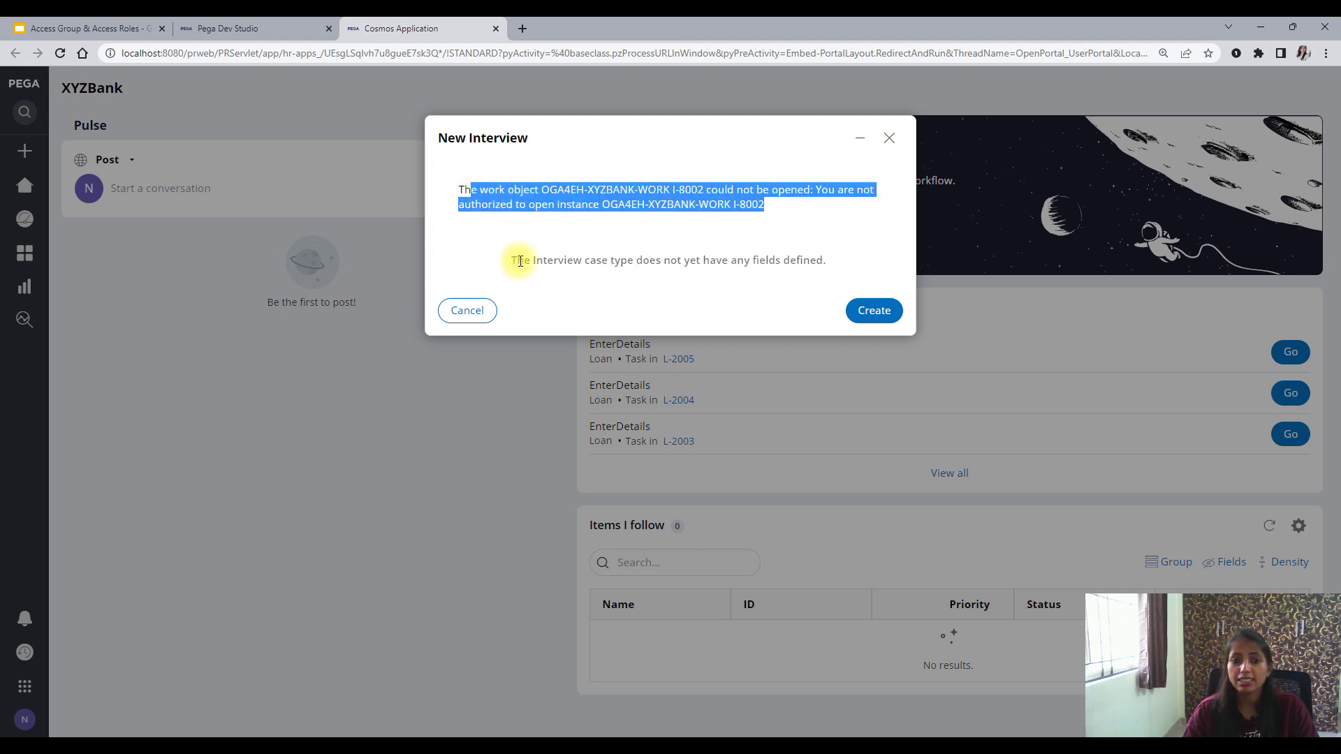
pyautogui.click(536, 214)
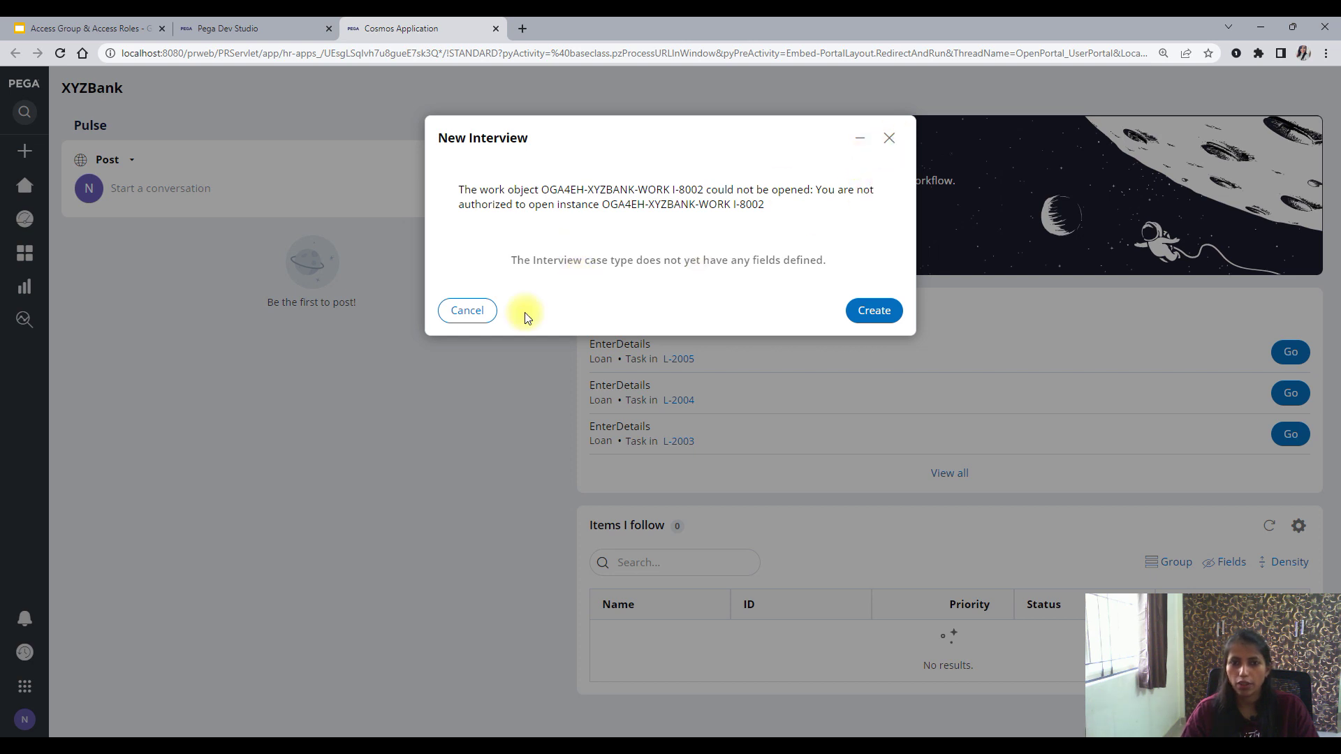
pyautogui.click(465, 310)
# Return to Dev Studio and review the Cosmos authors access group's definition and advanced settings, including the authentication timeout under Access Control
pyautogui.click(223, 28)
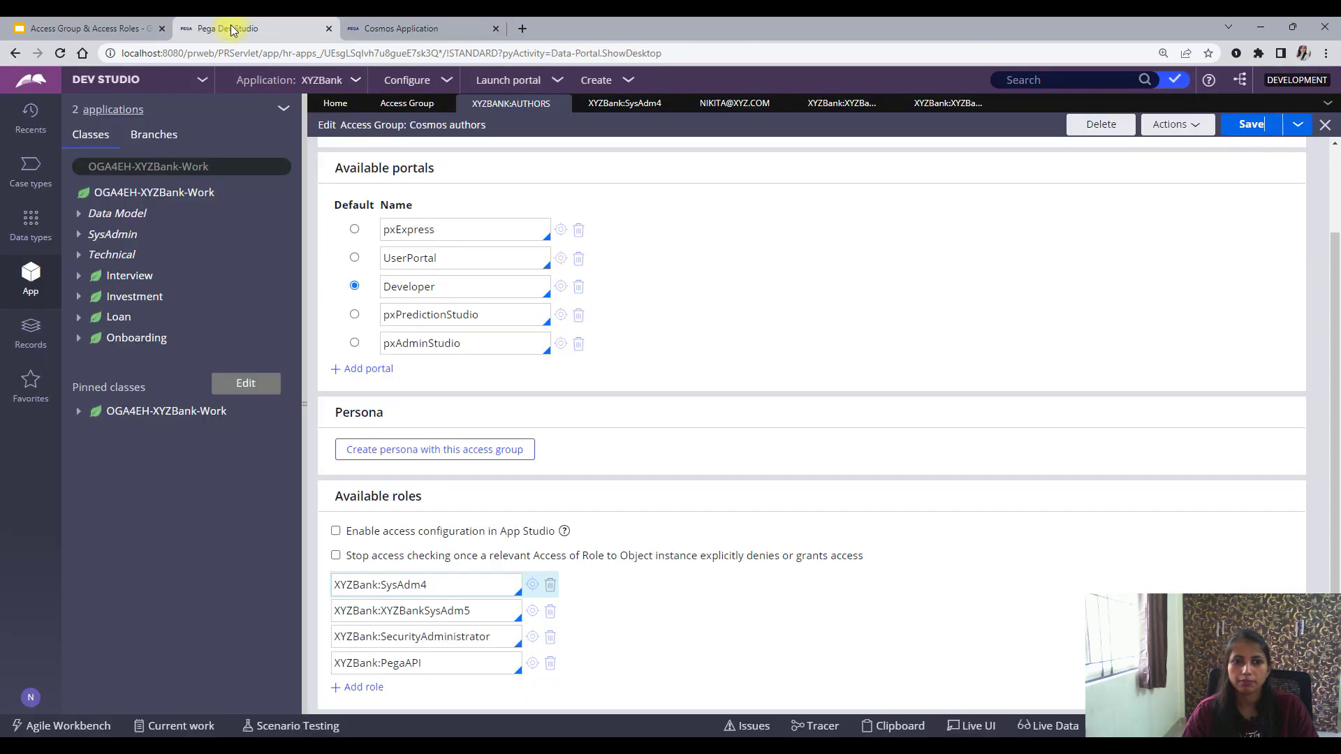
pyautogui.scroll(3, 901, 471)
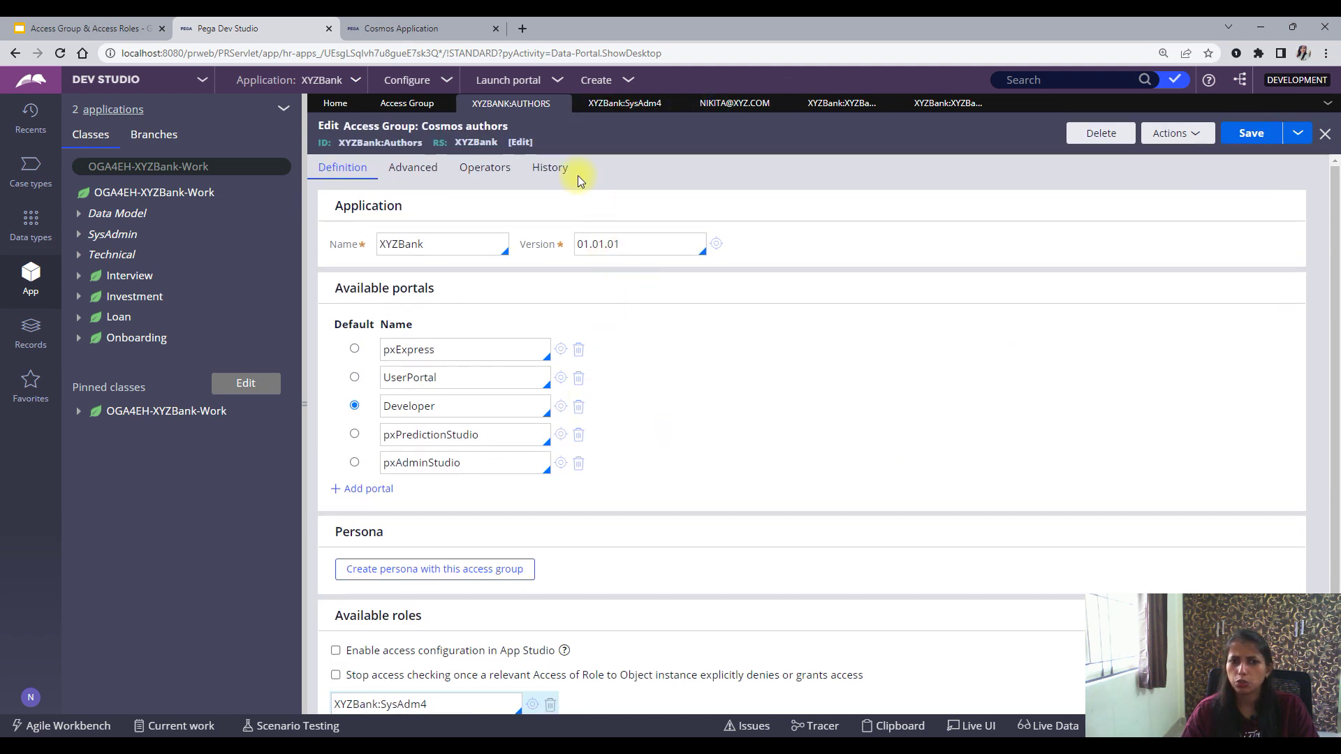
pyautogui.scroll(-3, 518, 363)
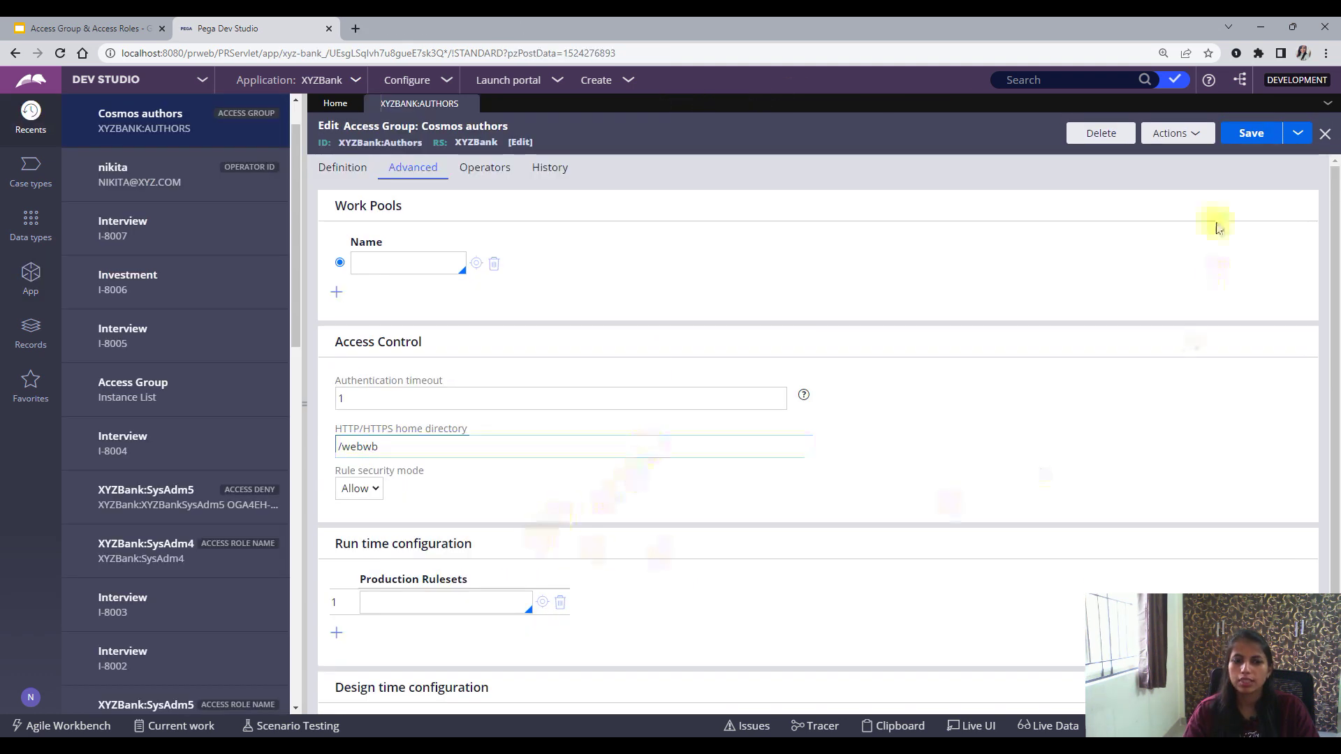
pyautogui.click(592, 409)
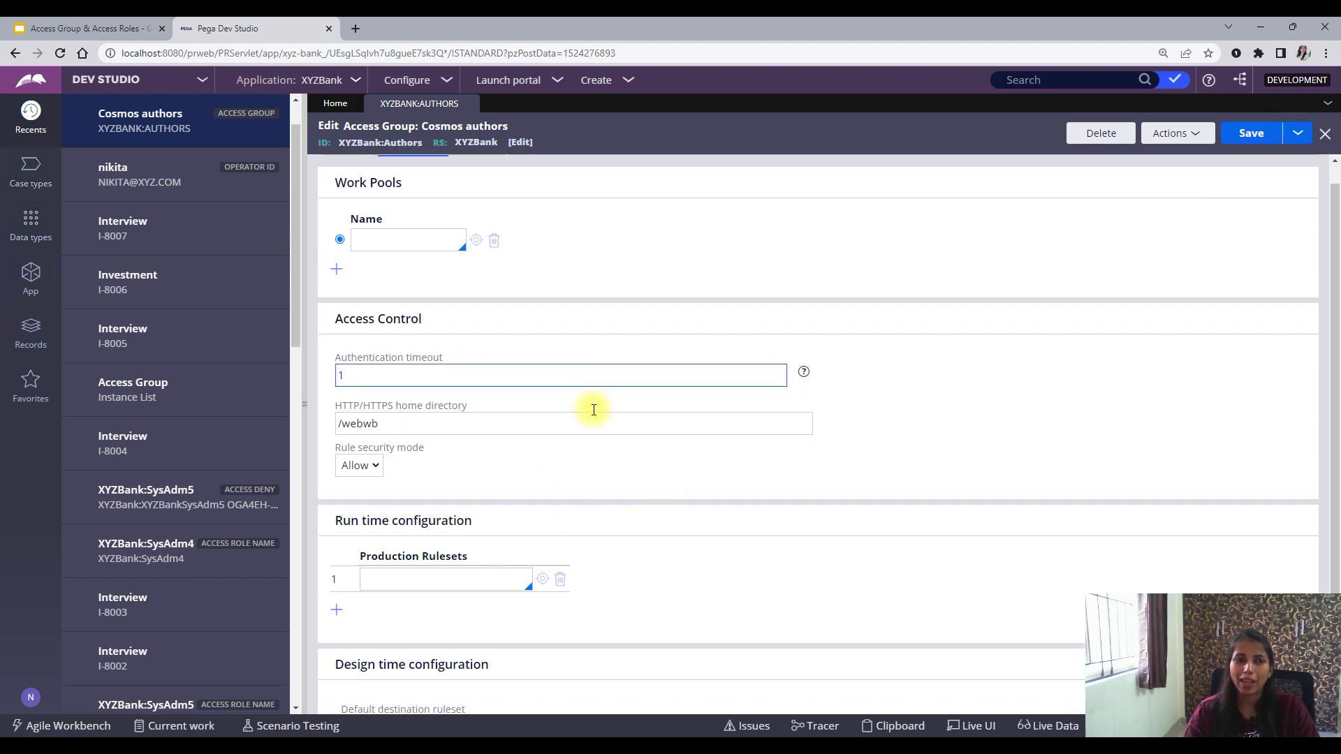
pyautogui.scroll(-2, 593, 409)
pyautogui.scroll(2, 593, 409)
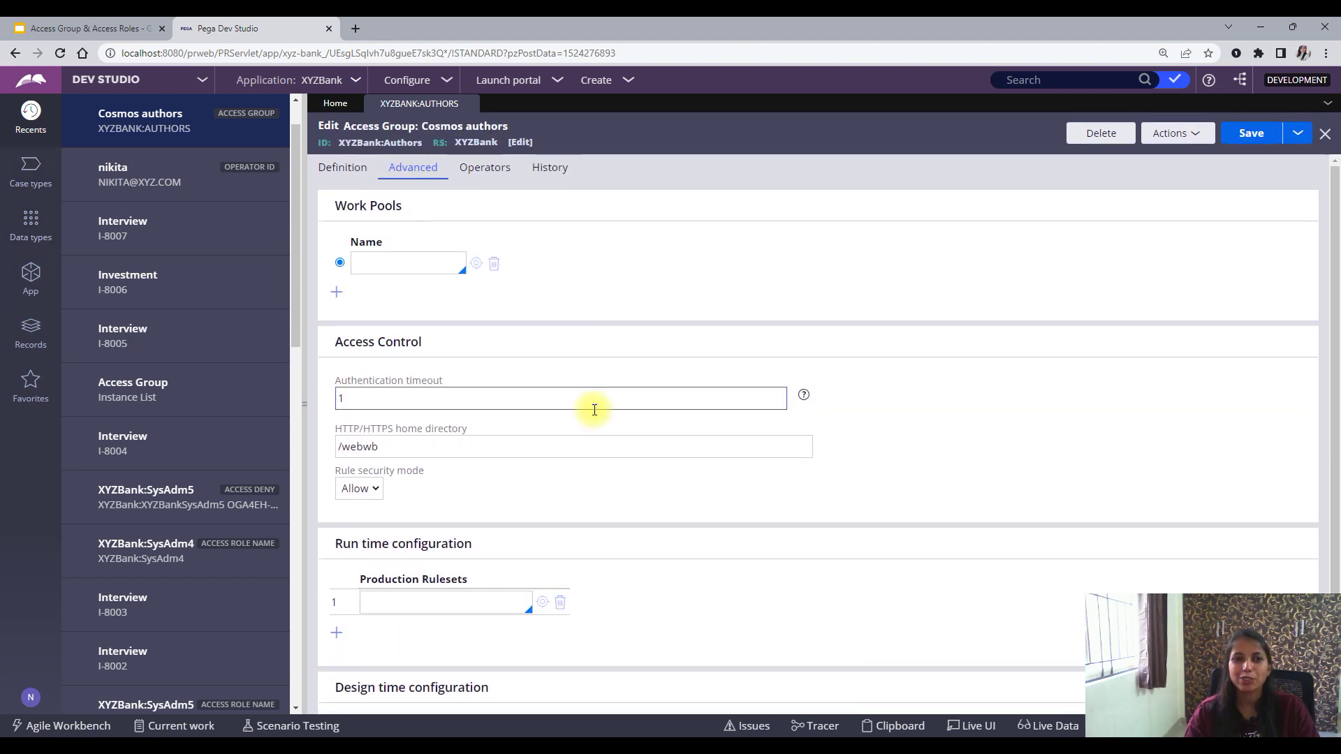